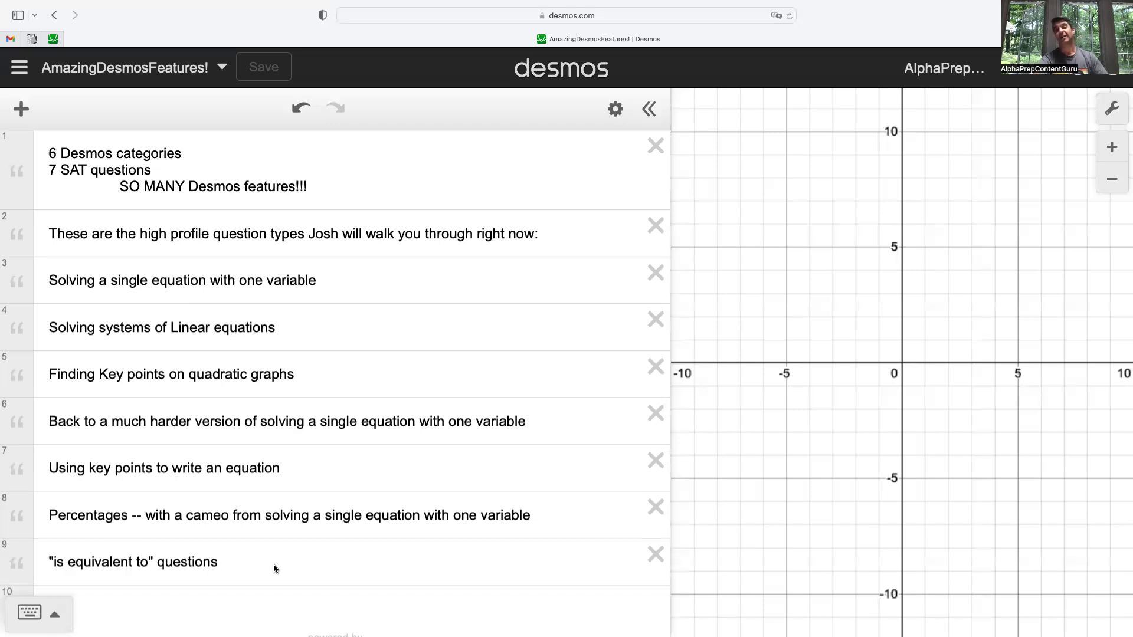
# Switch to the Question 8 workspace and highlight the given equation 55/(x+6) = x in the question
pyautogui.rightClick(381, 416)
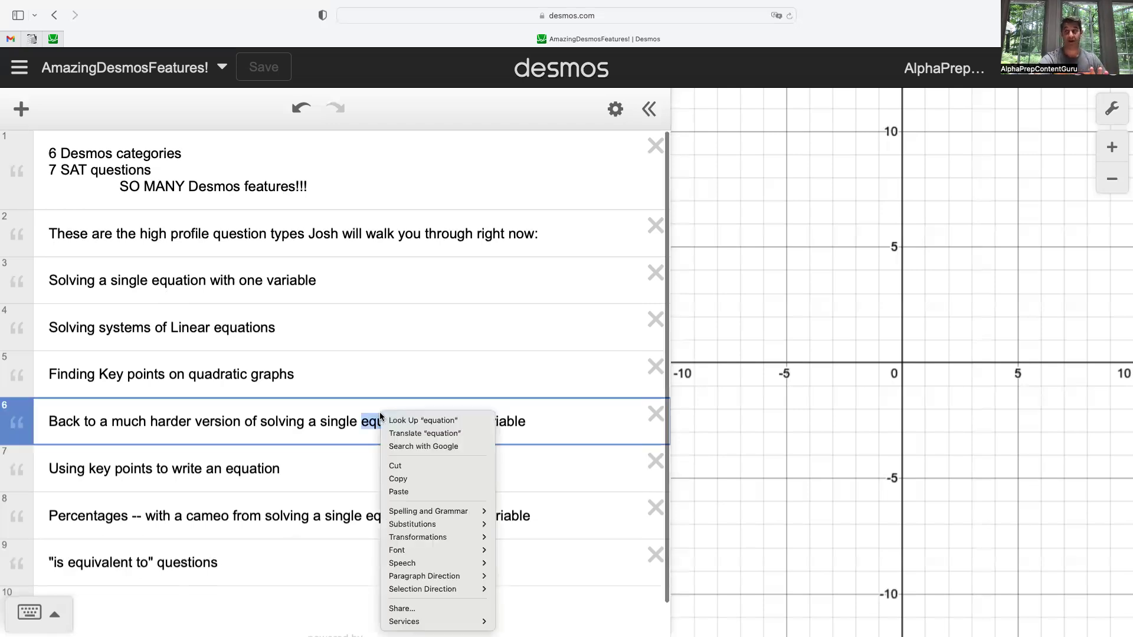
pyautogui.hotkey('ctrl', 'Right')
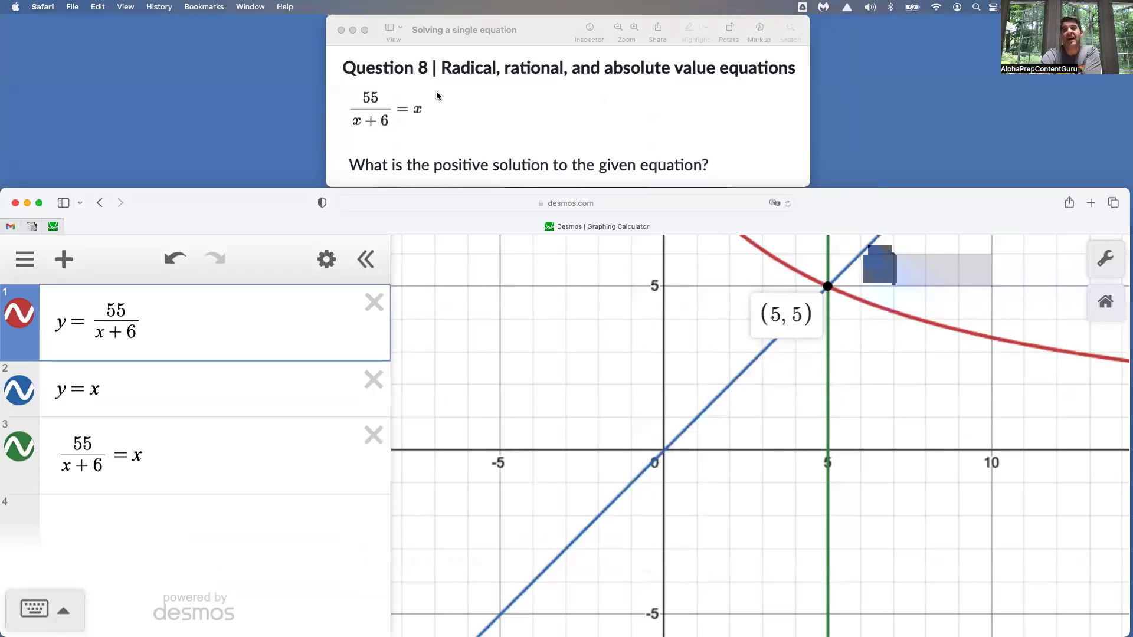
pyautogui.click(419, 111)
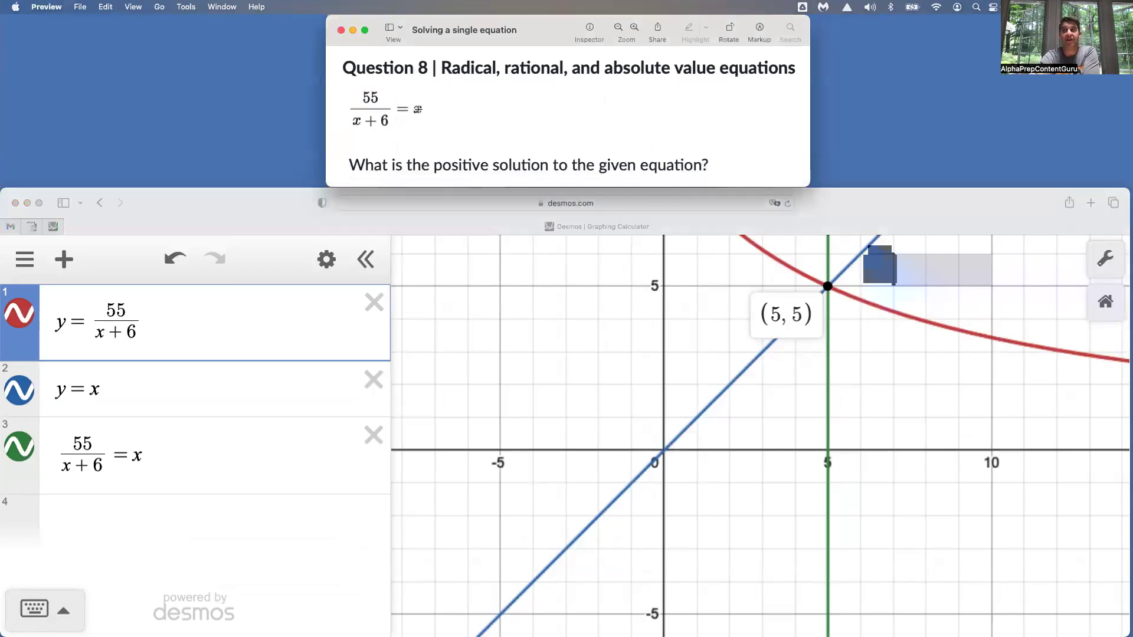
pyautogui.moveTo(423, 110); pyautogui.dragTo(361, 102)
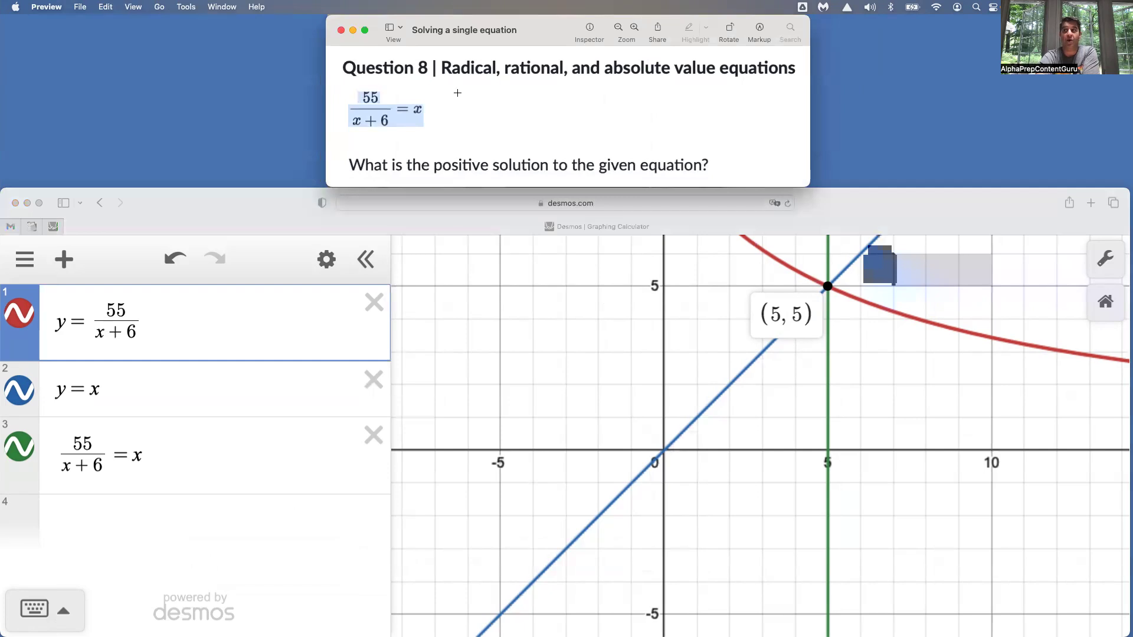
pyautogui.click(450, 112)
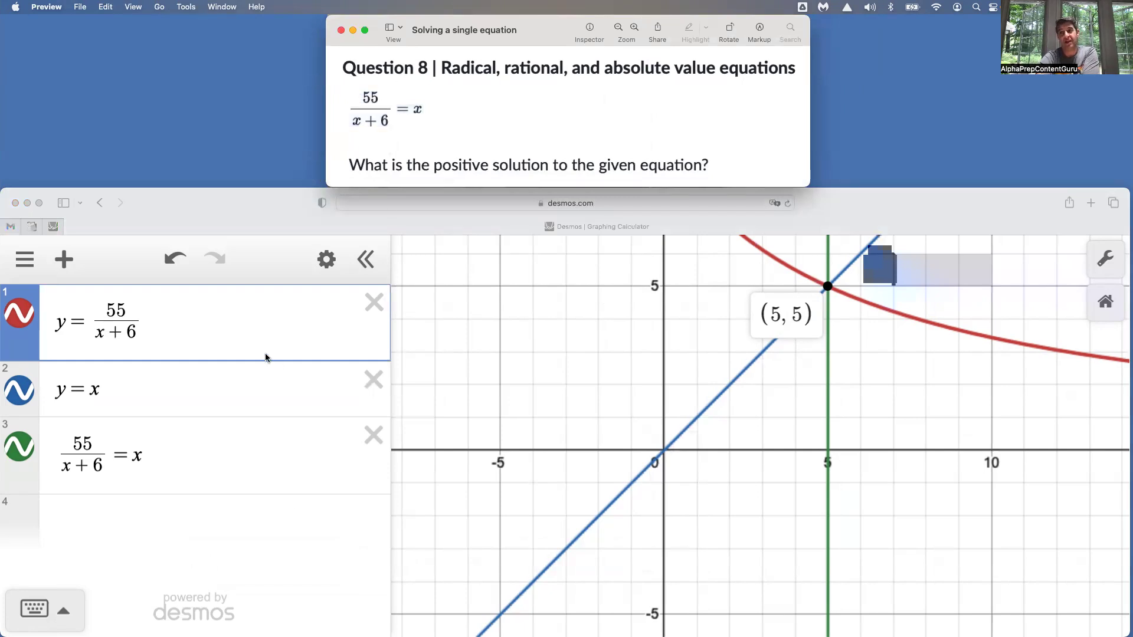
# Bring both intersections of y = 55/(x+6) and y = x into view and display their coordinates
pyautogui.click(533, 444)
pyautogui.scroll(-10, 532, 444)
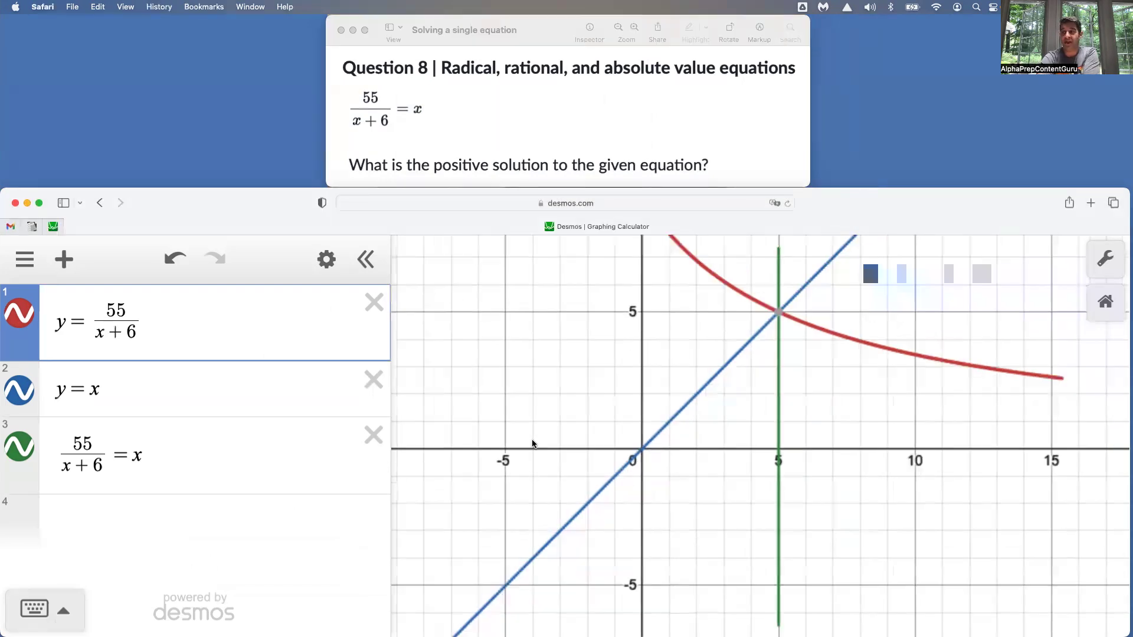
pyautogui.moveTo(545, 400); pyautogui.dragTo(701, 337)
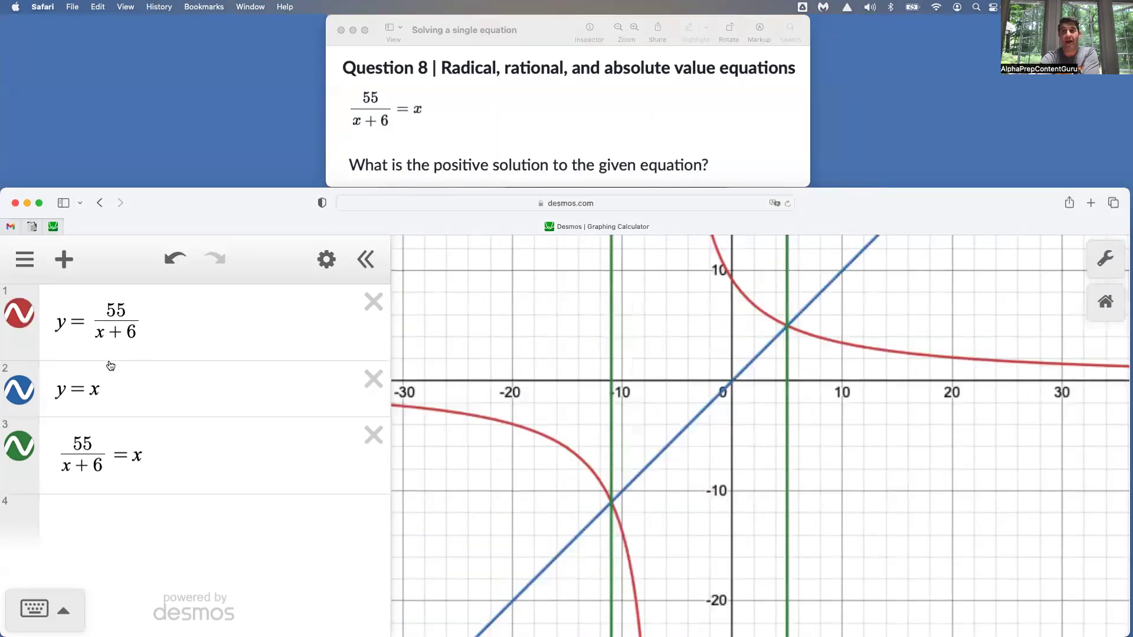
pyautogui.click(153, 323)
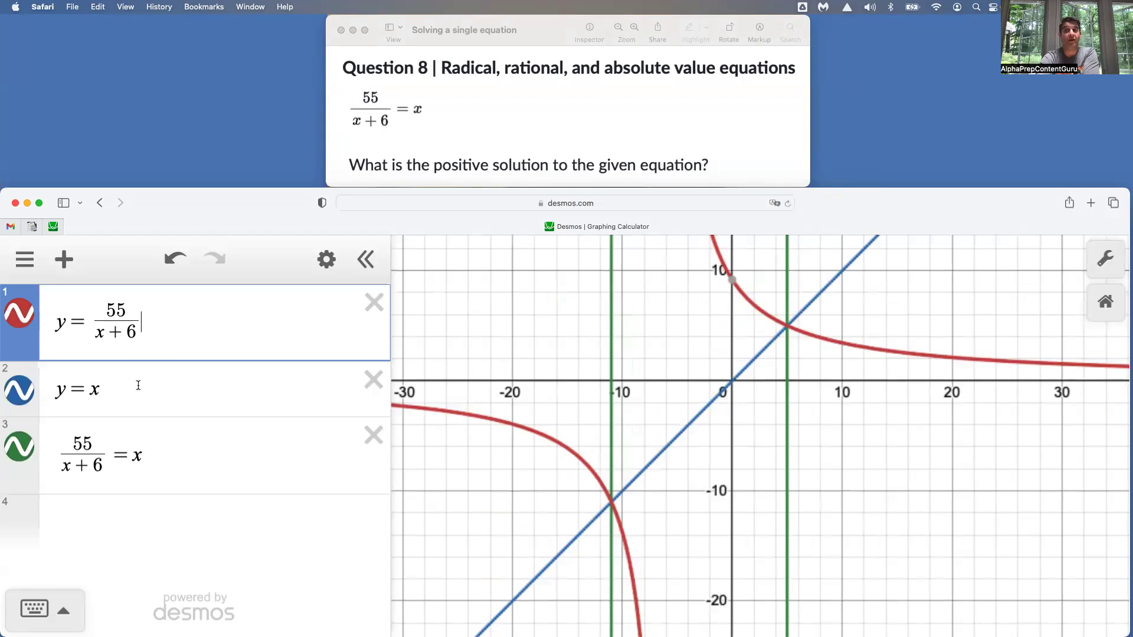
pyautogui.click(138, 388)
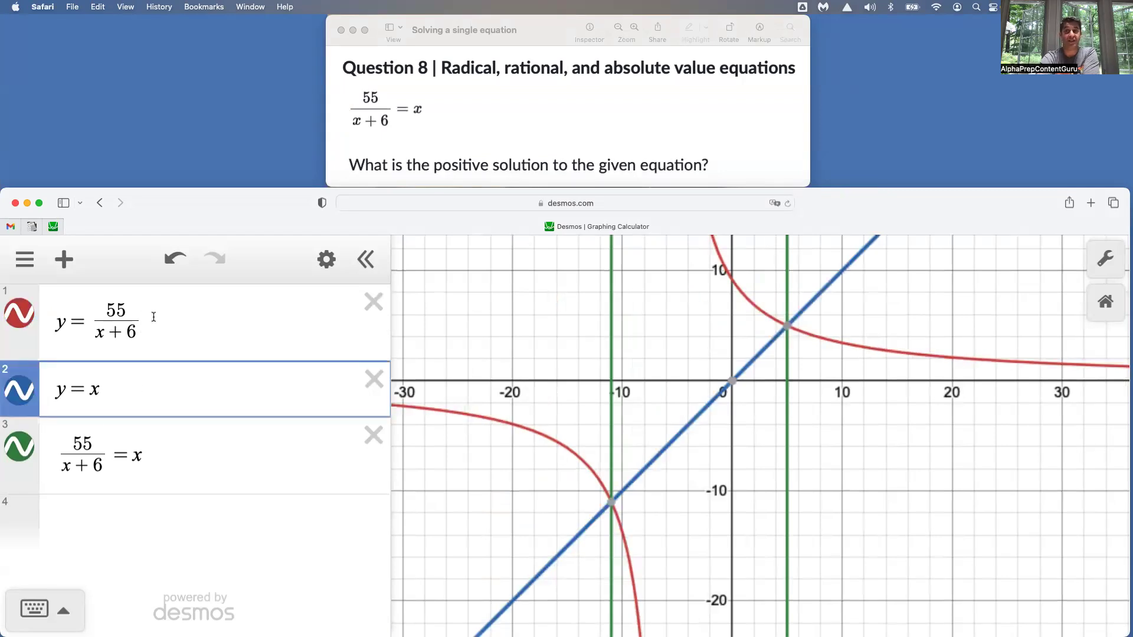
pyautogui.click(612, 505)
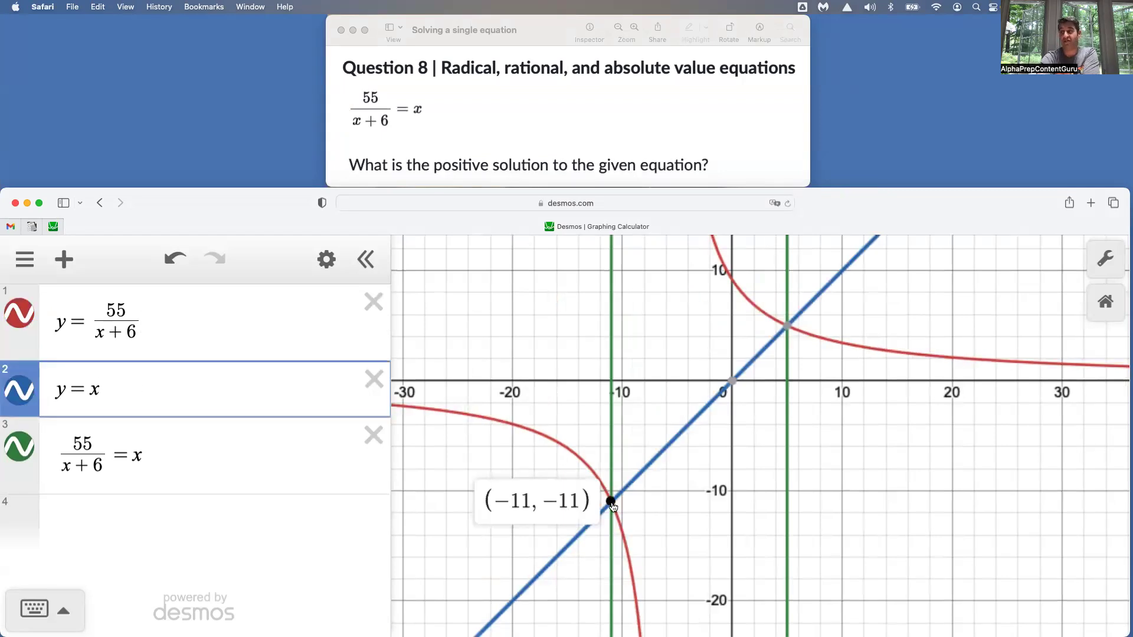
pyautogui.click(788, 329)
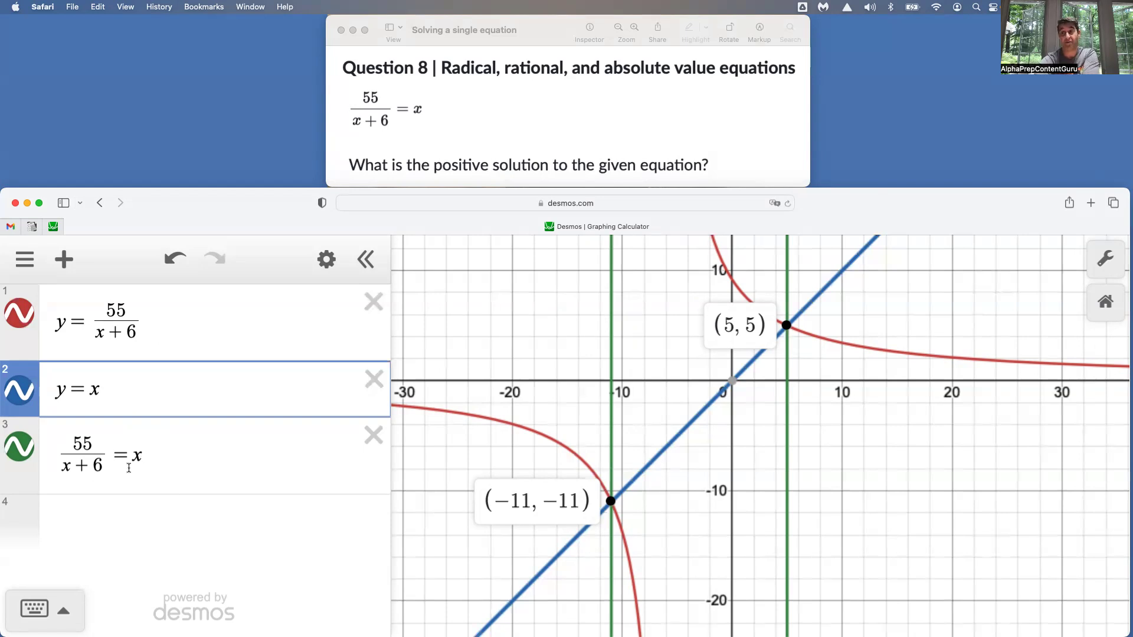
# Toggle the graph of 55/(x+6) = x off and on, and display the coordinates of the positive intersection
pyautogui.click(21, 453)
pyautogui.click(20, 453)
pyautogui.click(20, 453)
pyautogui.click(20, 453)
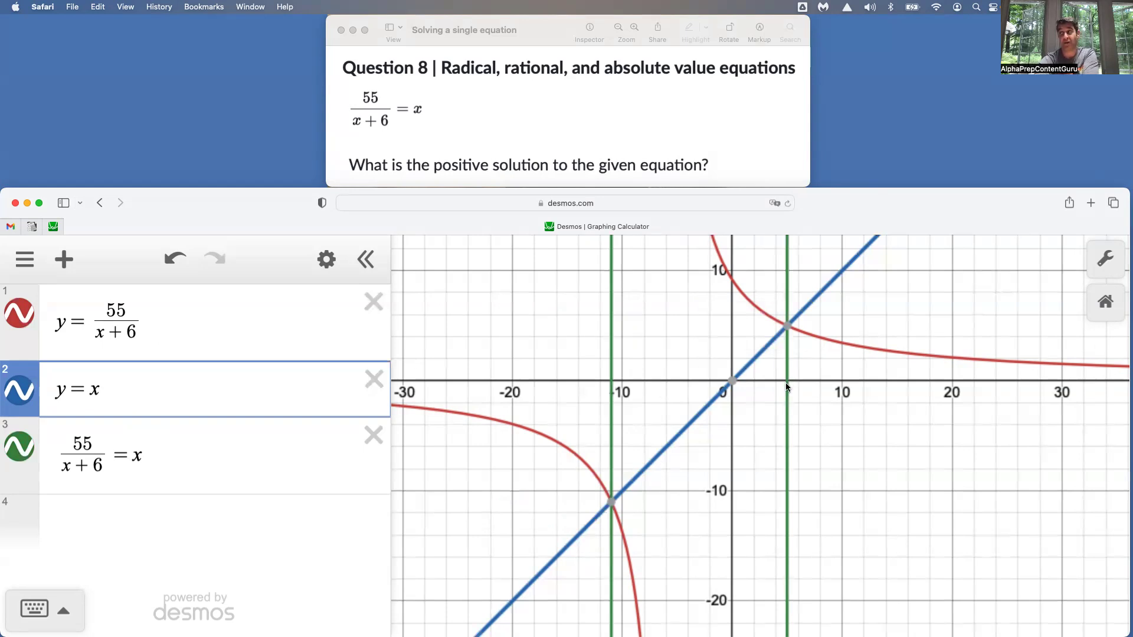
pyautogui.click(788, 325)
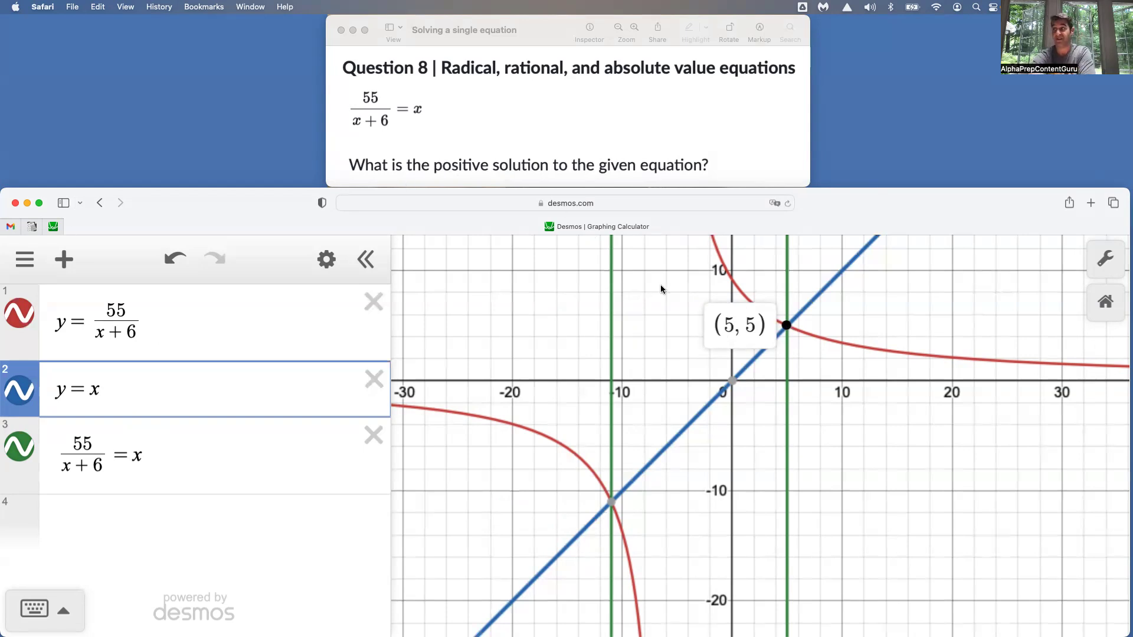
# Examine the positive intersection up close with the line y = x selected and its coordinates shown
pyautogui.scroll(5, 791, 397)
pyautogui.moveTo(812, 379); pyautogui.dragTo(778, 535)
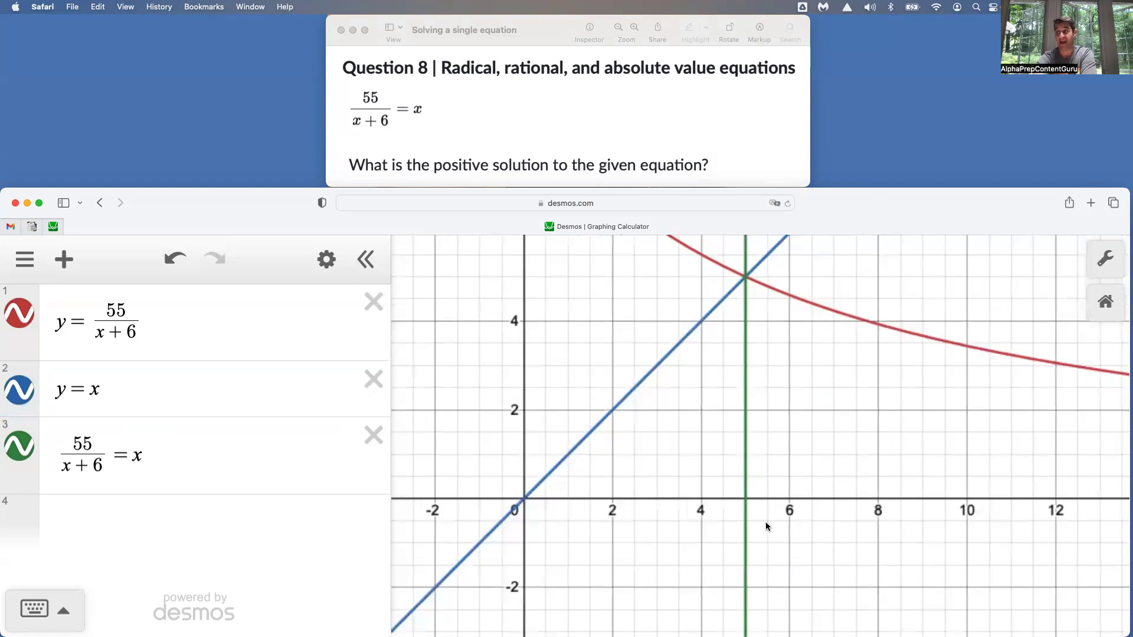
pyautogui.scroll(1, 766, 526)
pyautogui.scroll(-4, 747, 522)
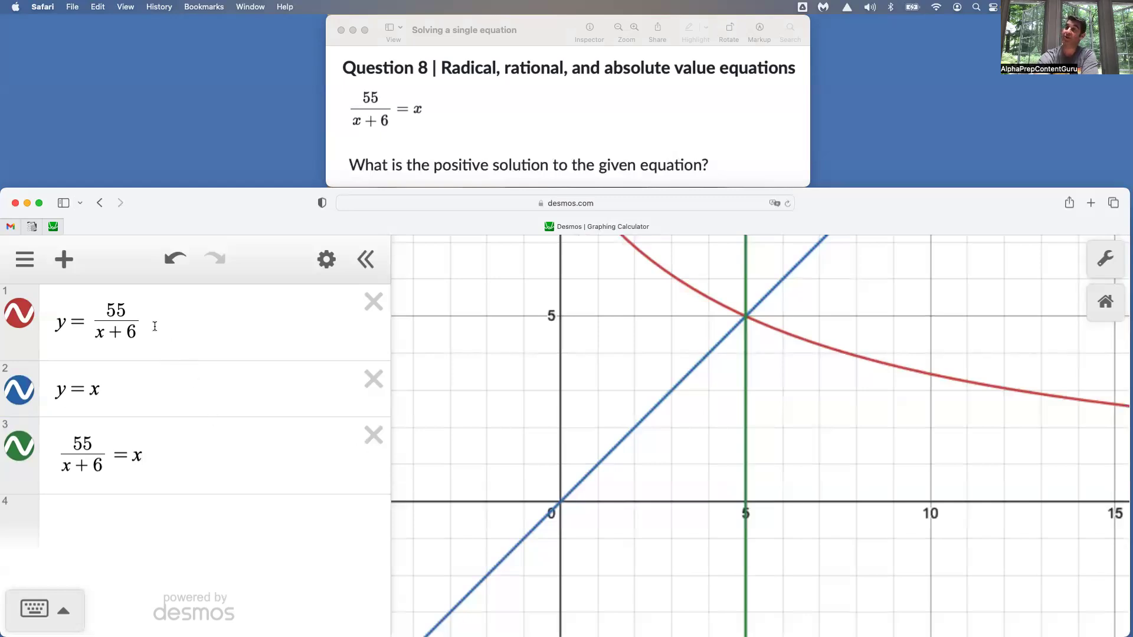
pyautogui.click(132, 392)
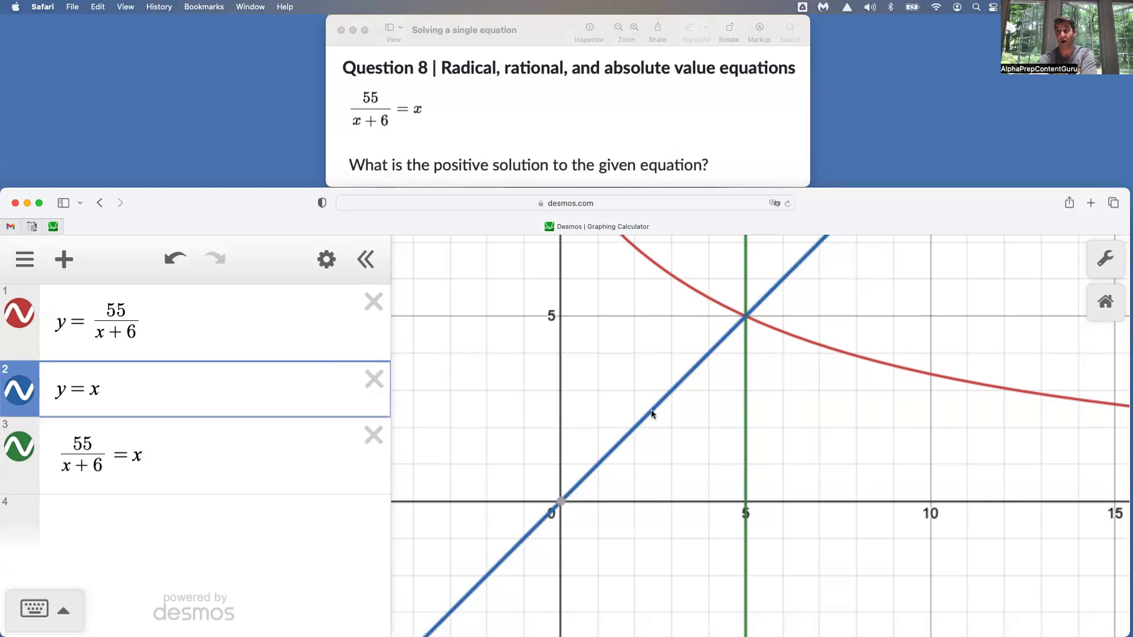
pyautogui.click(820, 345)
pyautogui.click(749, 321)
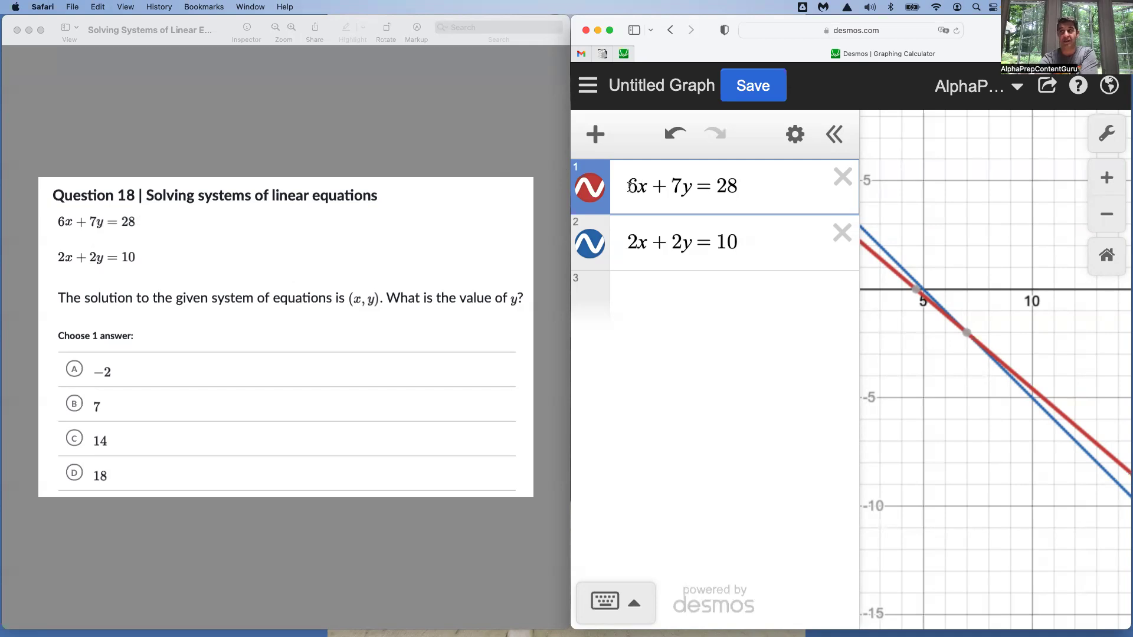
# Highlight 6x + 7y = 28 in the linear system and display the coordinates where the two lines cross
pyautogui.moveTo(629, 186); pyautogui.dragTo(768, 188)
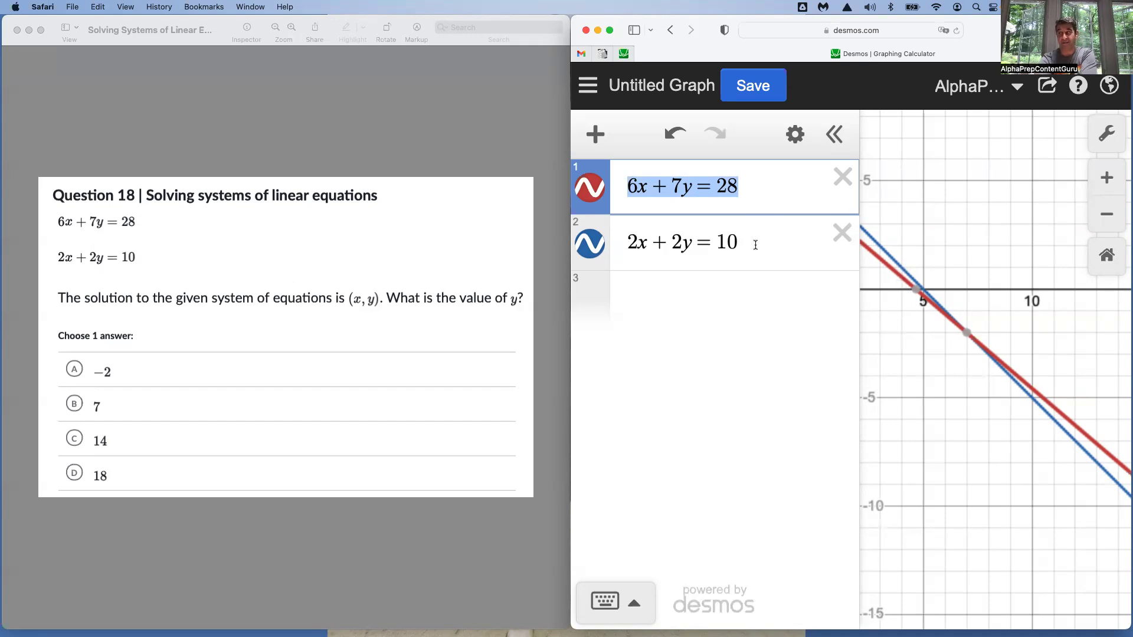
pyautogui.click(968, 334)
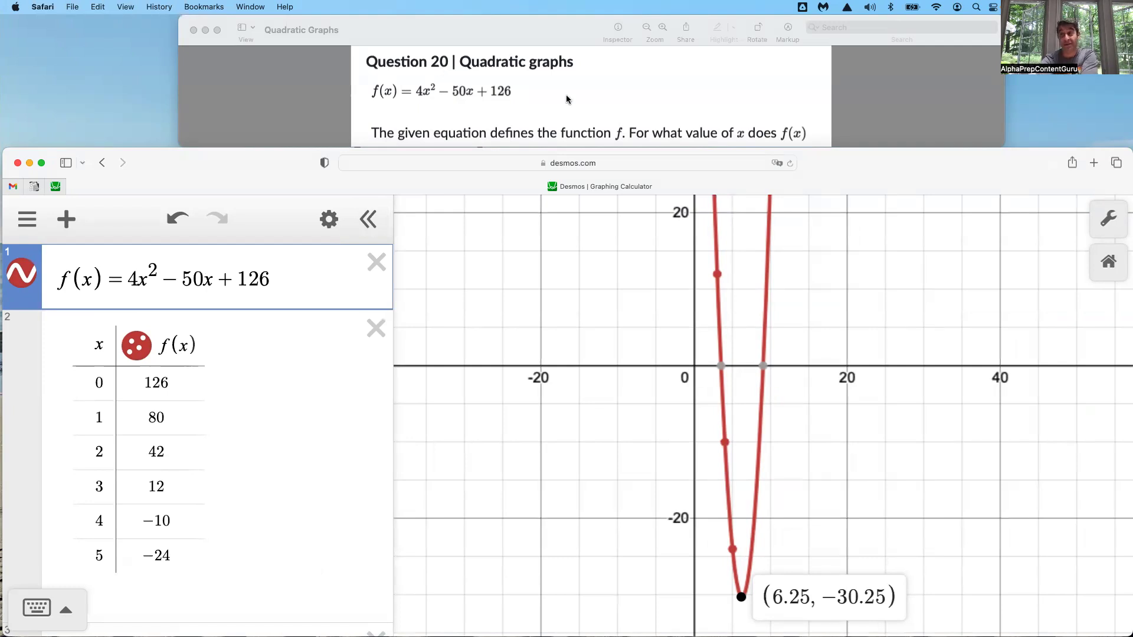
# Read the full quadratic question and display the coordinates of the minimum of f(x) = 4x² − 50x + 126
pyautogui.scroll(-2, 566, 97)
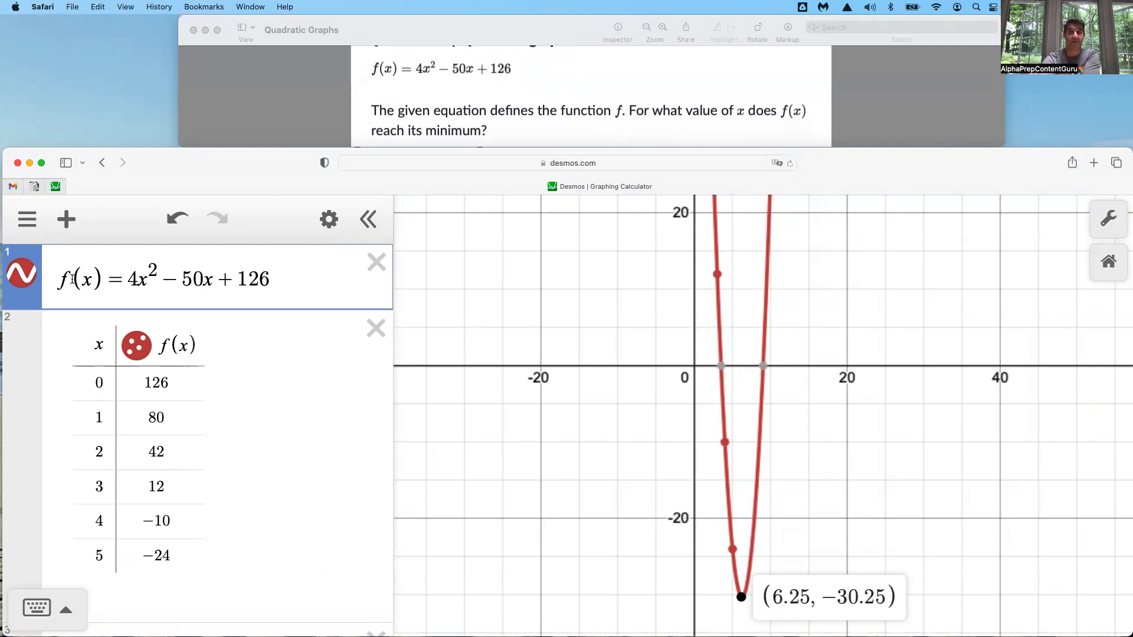
pyautogui.click(276, 282)
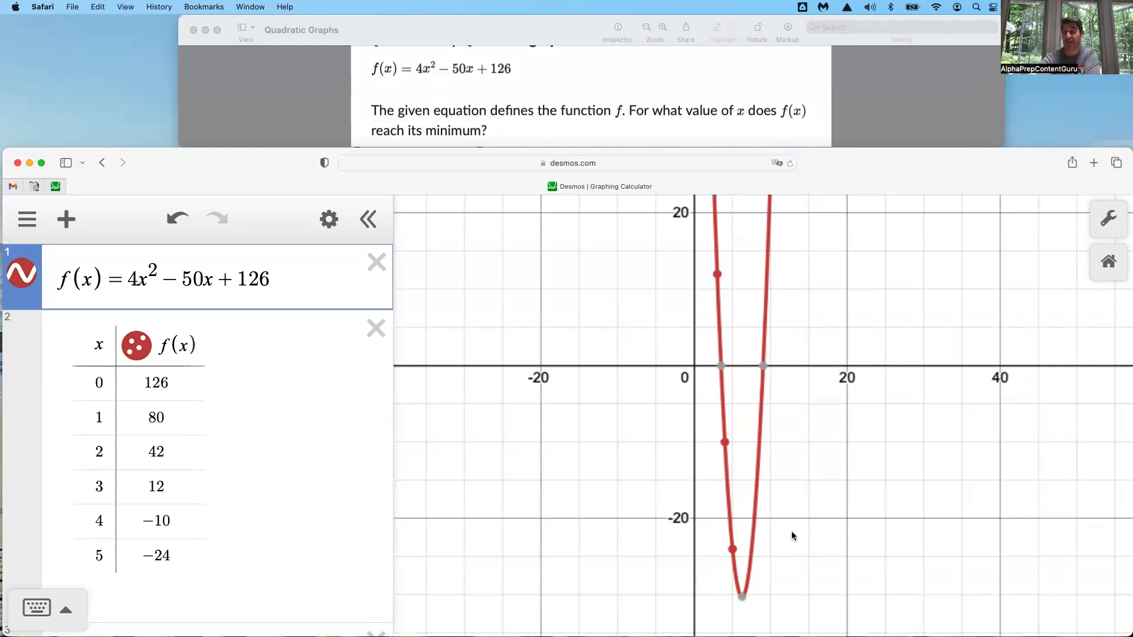
pyautogui.moveTo(742, 597)
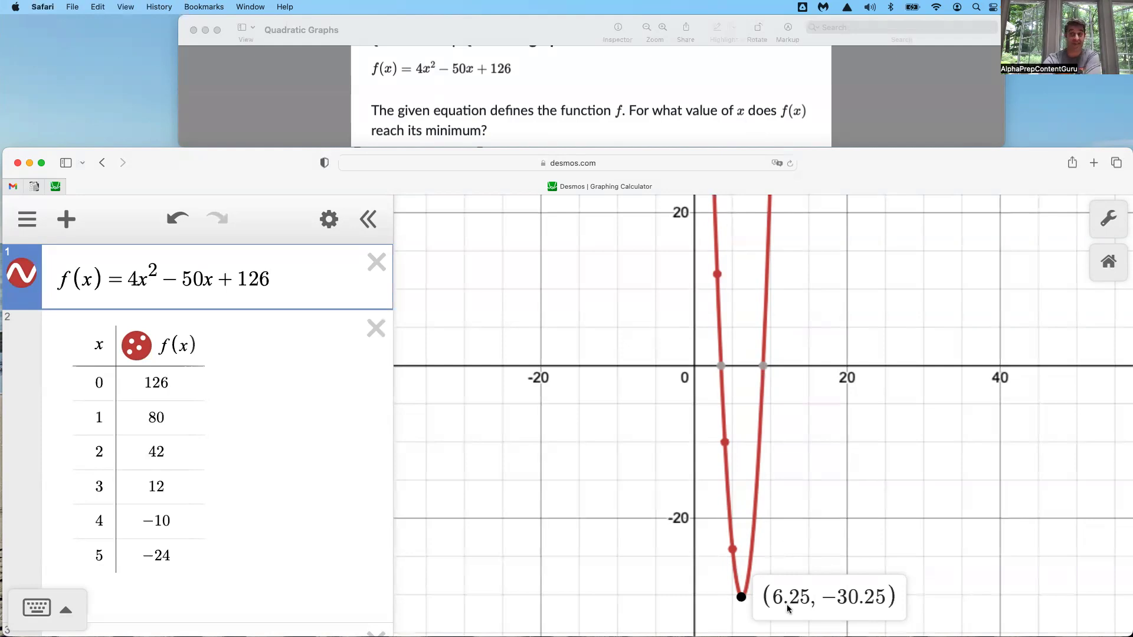
# Delete the table of values and the existing function evaluations, keeping only the f(x) definition
pyautogui.click(376, 329)
pyautogui.click(376, 302)
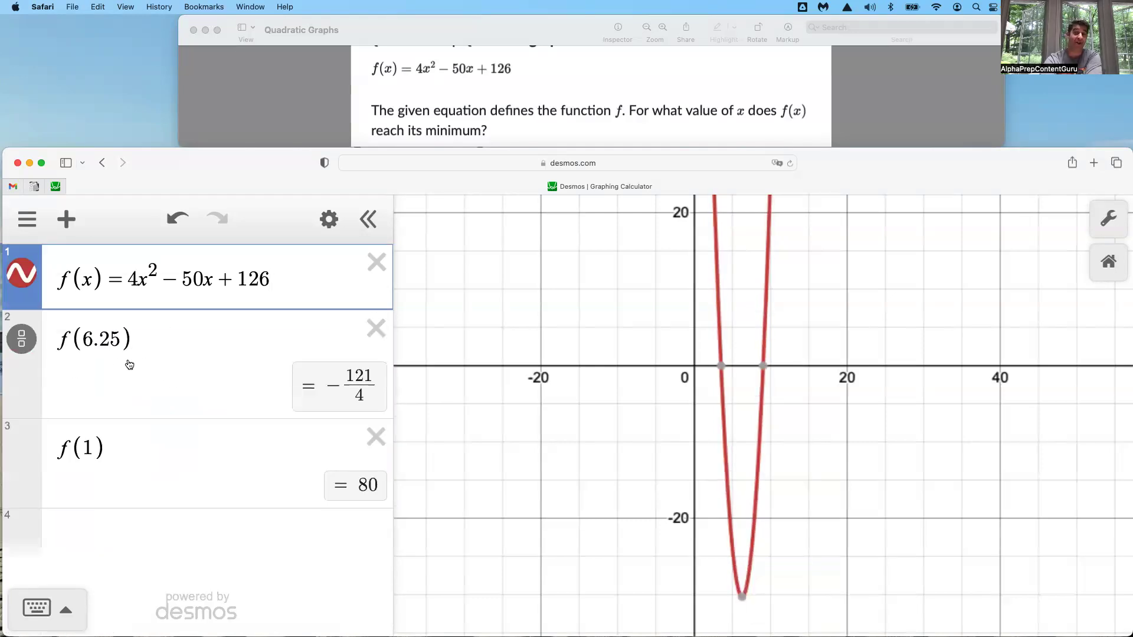
pyautogui.click(372, 336)
pyautogui.click(372, 336)
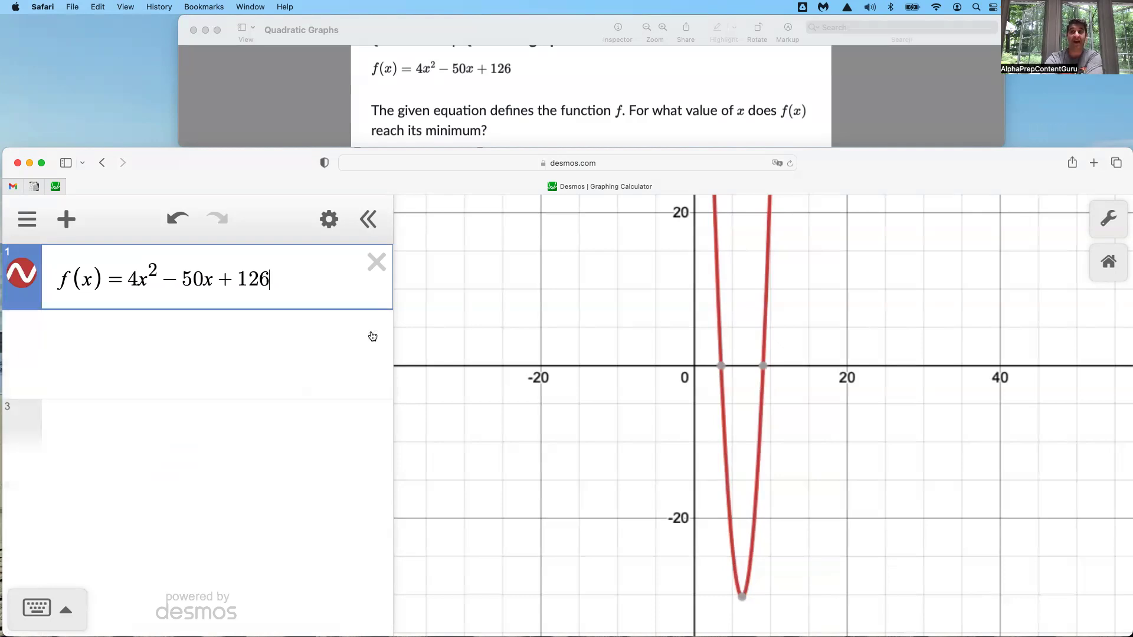
# Evaluate the quadratic function at 4, 5 and 6.25 by adding f(4), f(5) and f(6.25) on separate lines
pyautogui.click(93, 333)
pyautogui.write('f(4')
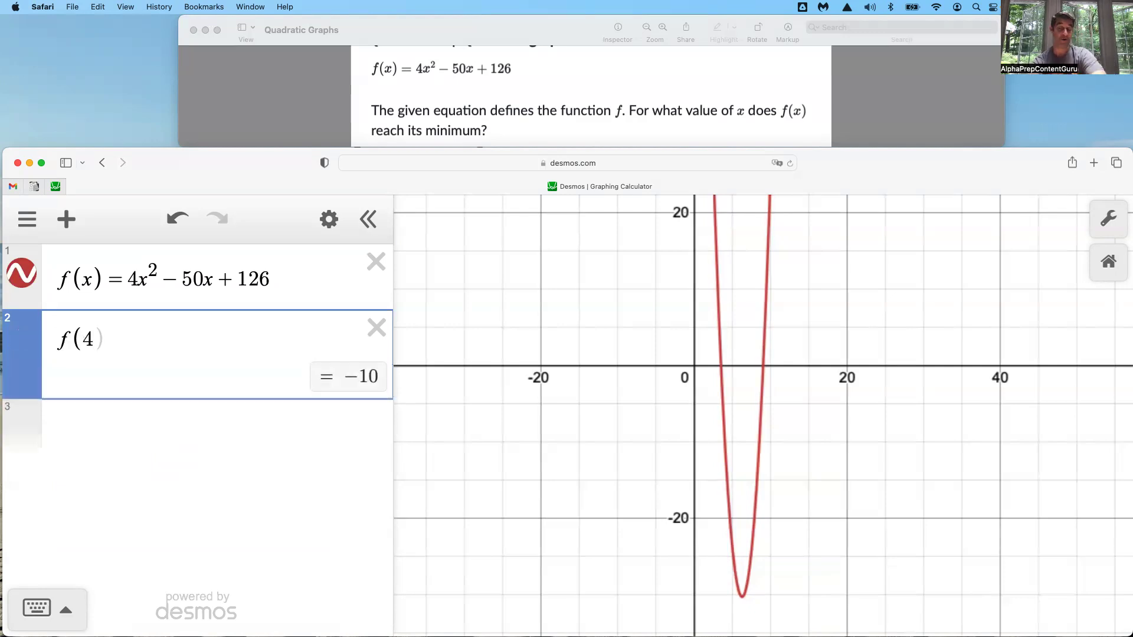
pyautogui.press('Return')
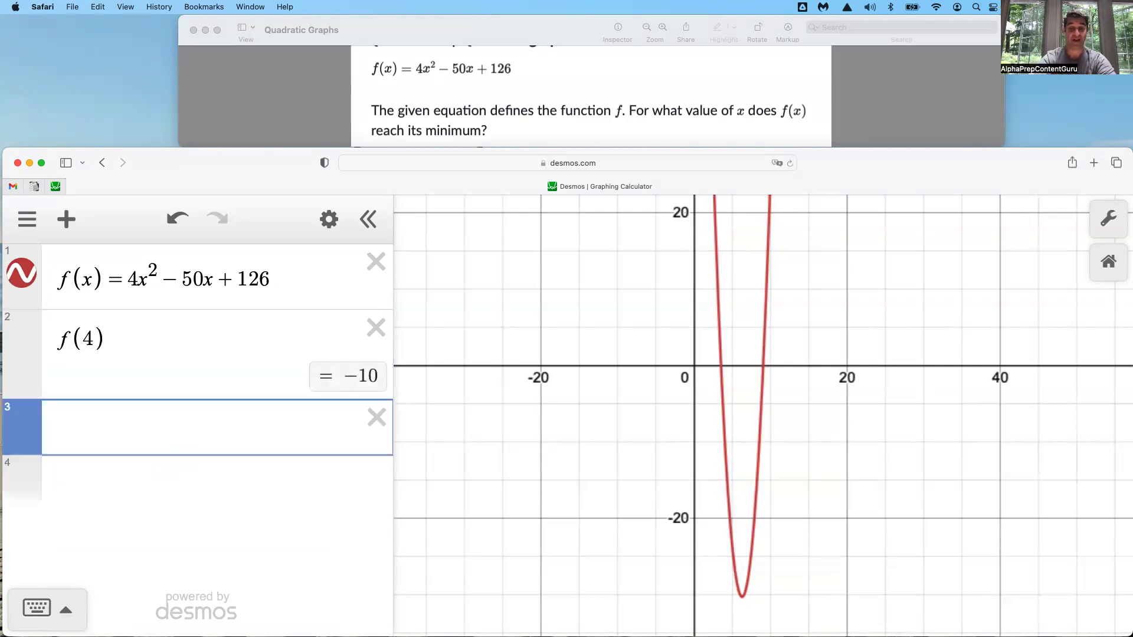
pyautogui.write('f(')
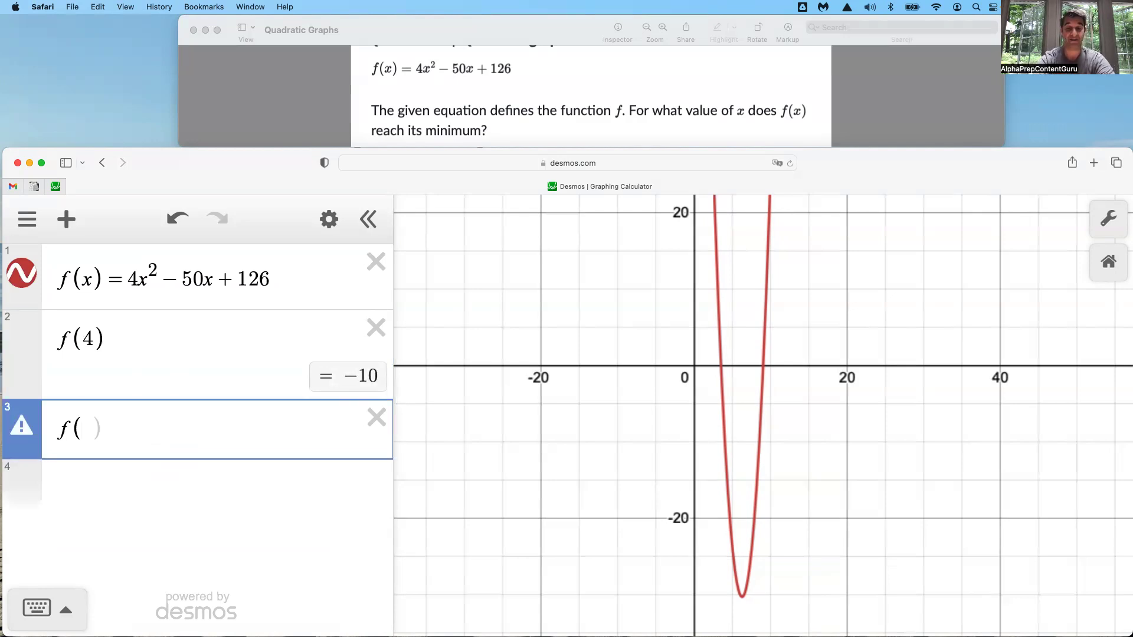
pyautogui.write('5')
pyautogui.press('Return')
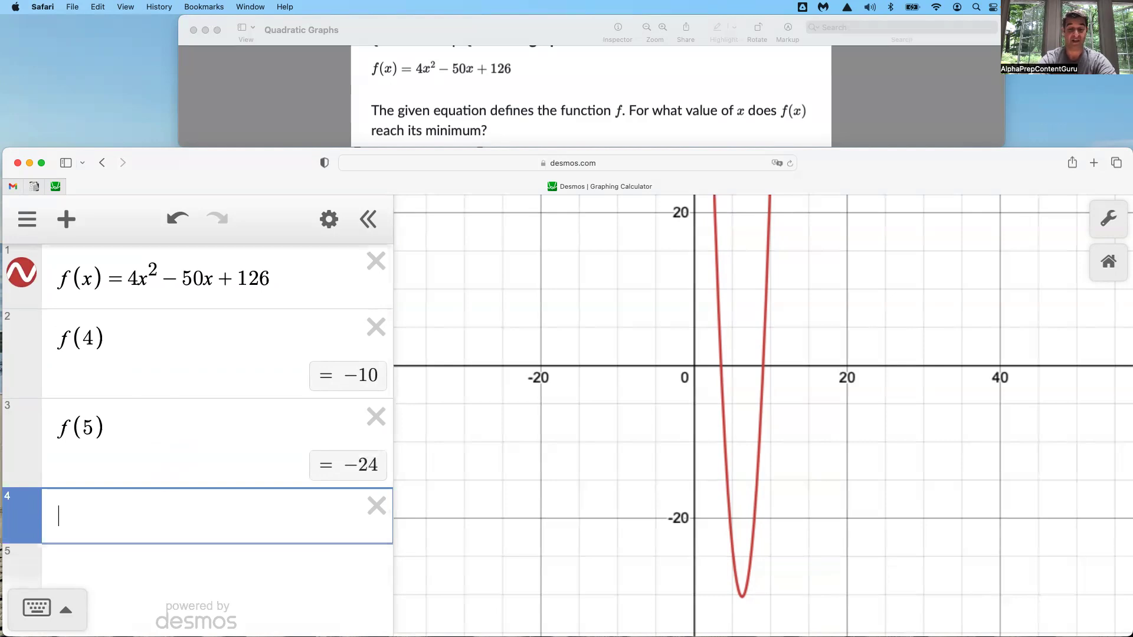
pyautogui.write('f(6.25')
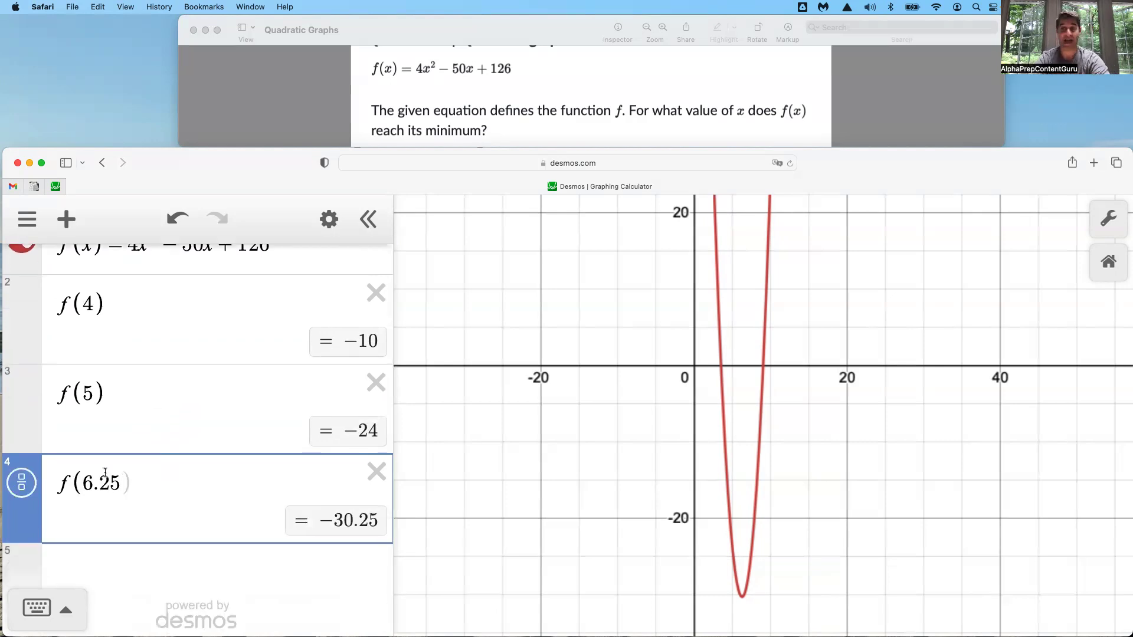
# Select the f(x) definition, trace a point on the parabola and display the coordinates of its vertex
pyautogui.click(287, 266)
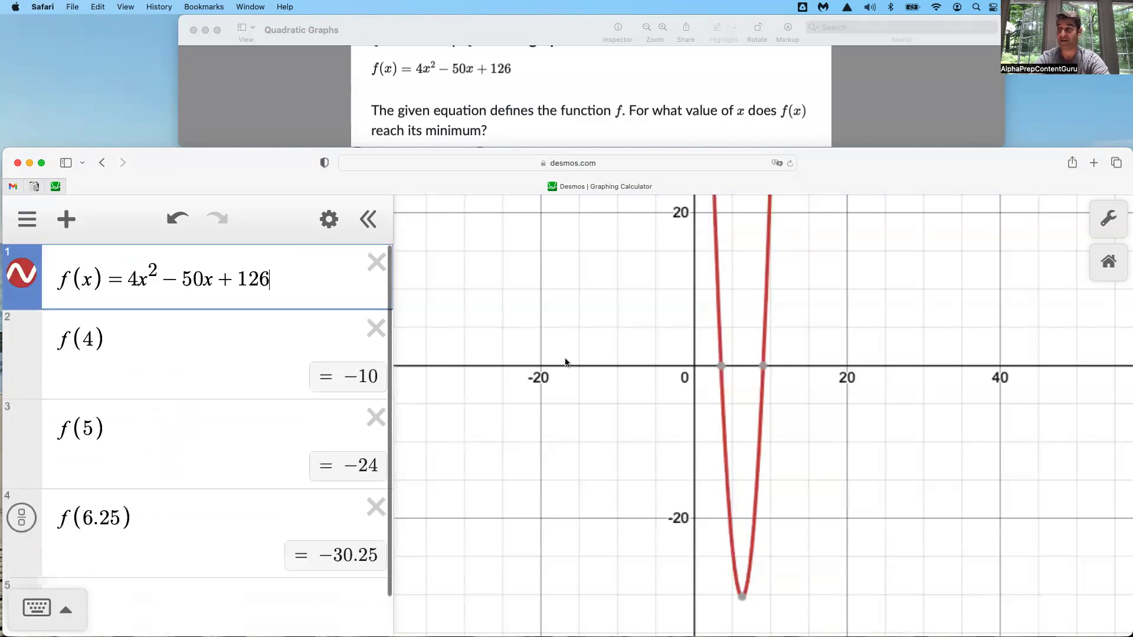
pyautogui.click(582, 454)
pyautogui.click(767, 416)
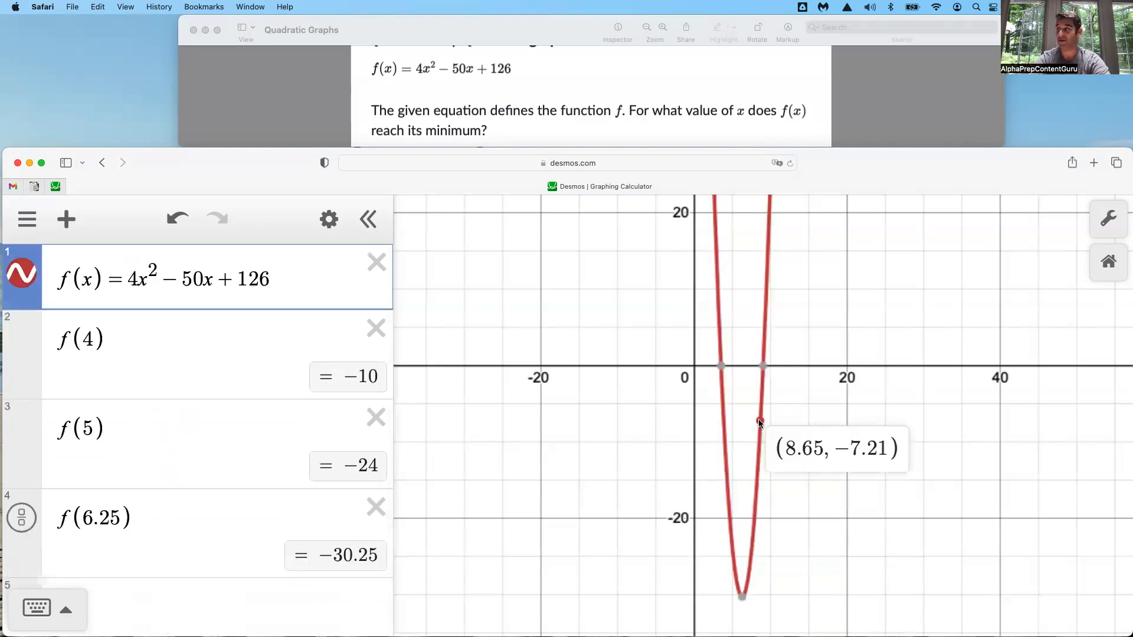
pyautogui.click(741, 598)
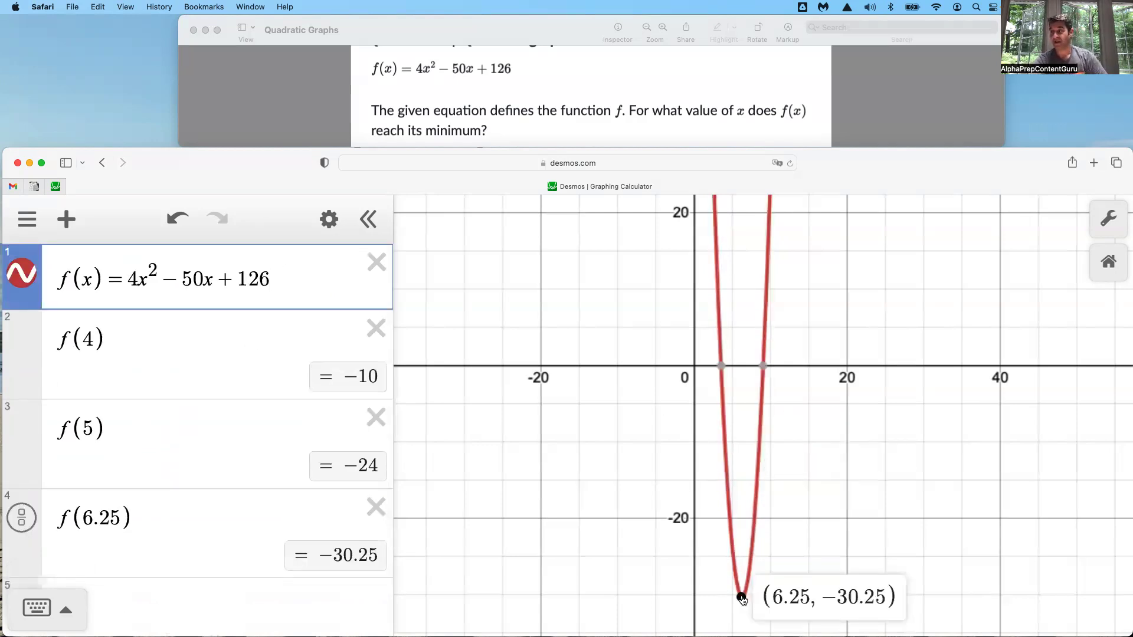
# Show the f(6.25) result as a fraction and delete the f(4) and f(5) evaluations
pyautogui.click(23, 521)
pyautogui.click(23, 521)
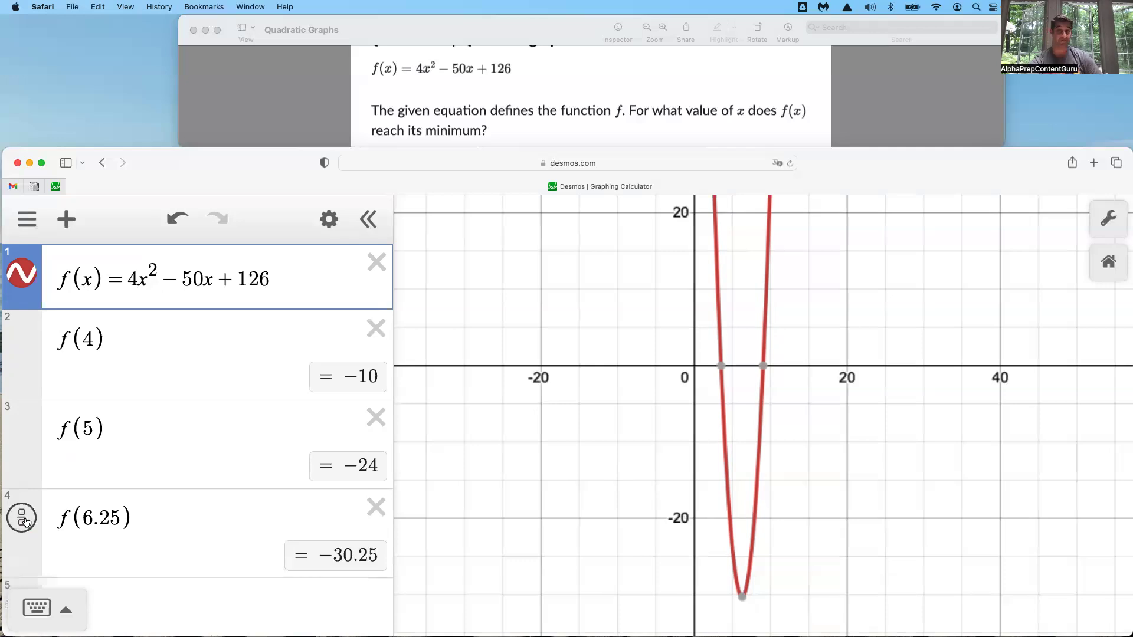
pyautogui.click(23, 521)
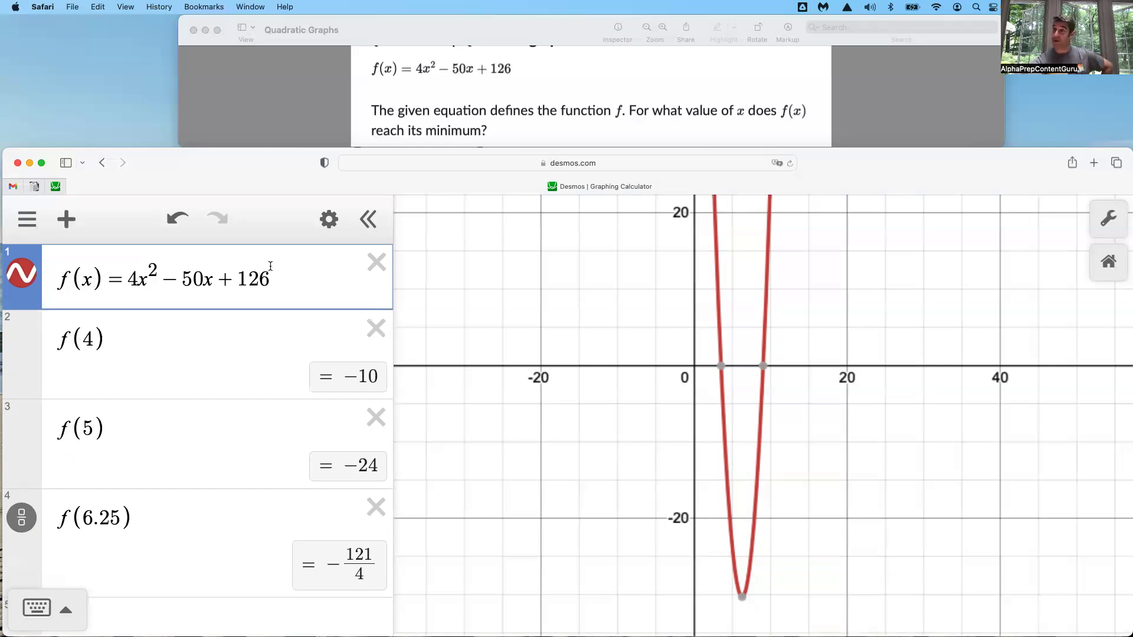
pyautogui.click(376, 329)
pyautogui.click(376, 329)
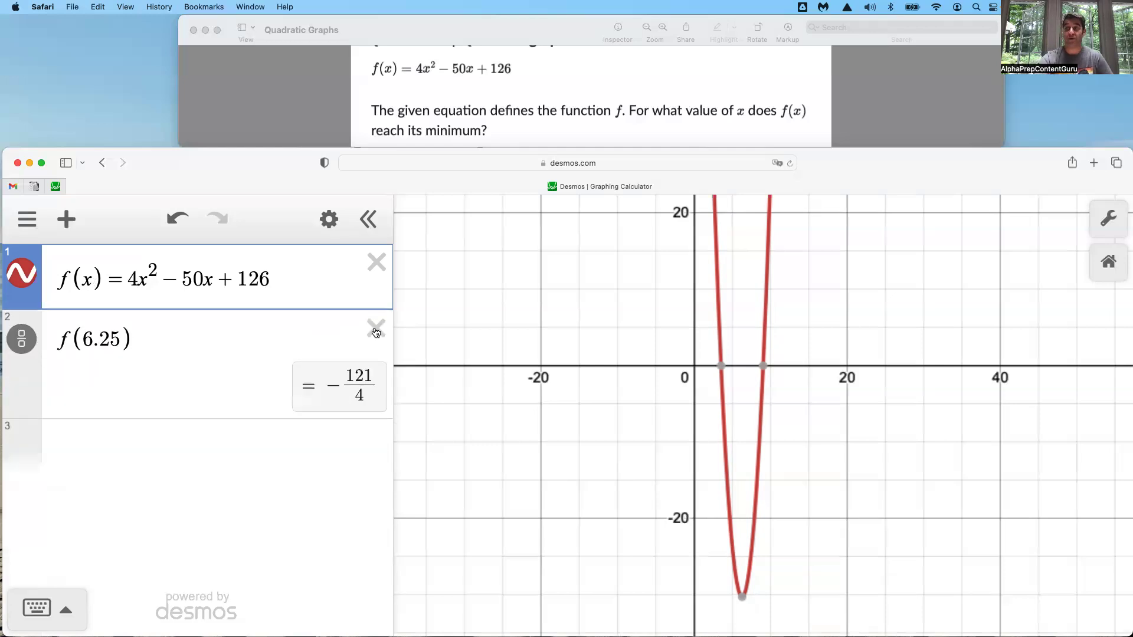
# Delete the f(6.25) evaluation and create a table of values from the f(x) definition
pyautogui.click(376, 329)
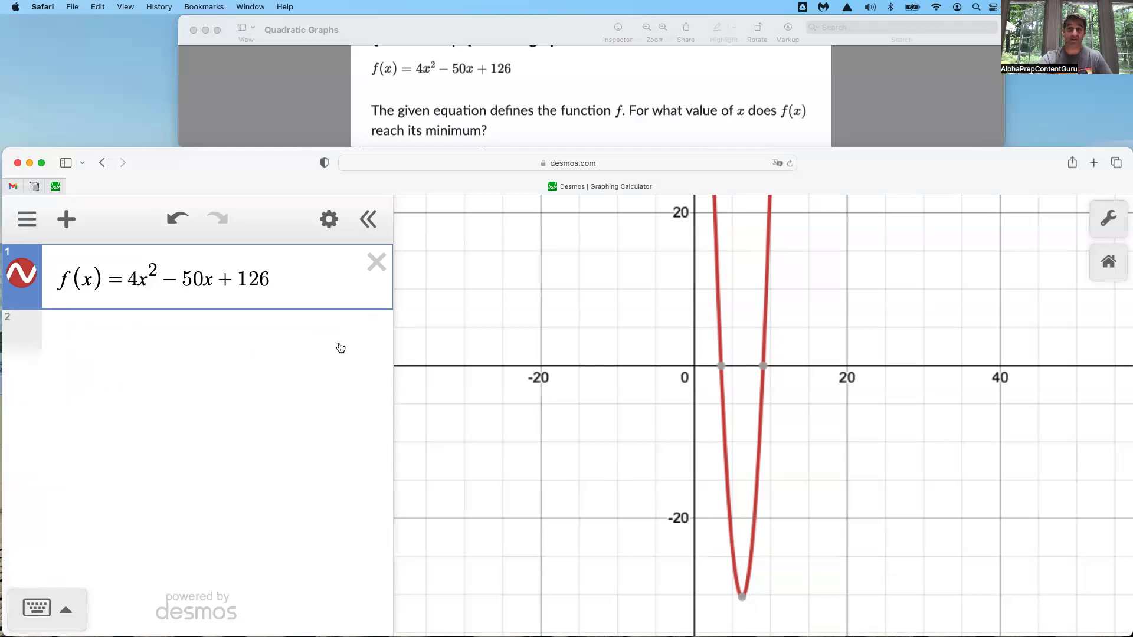
pyautogui.click(329, 220)
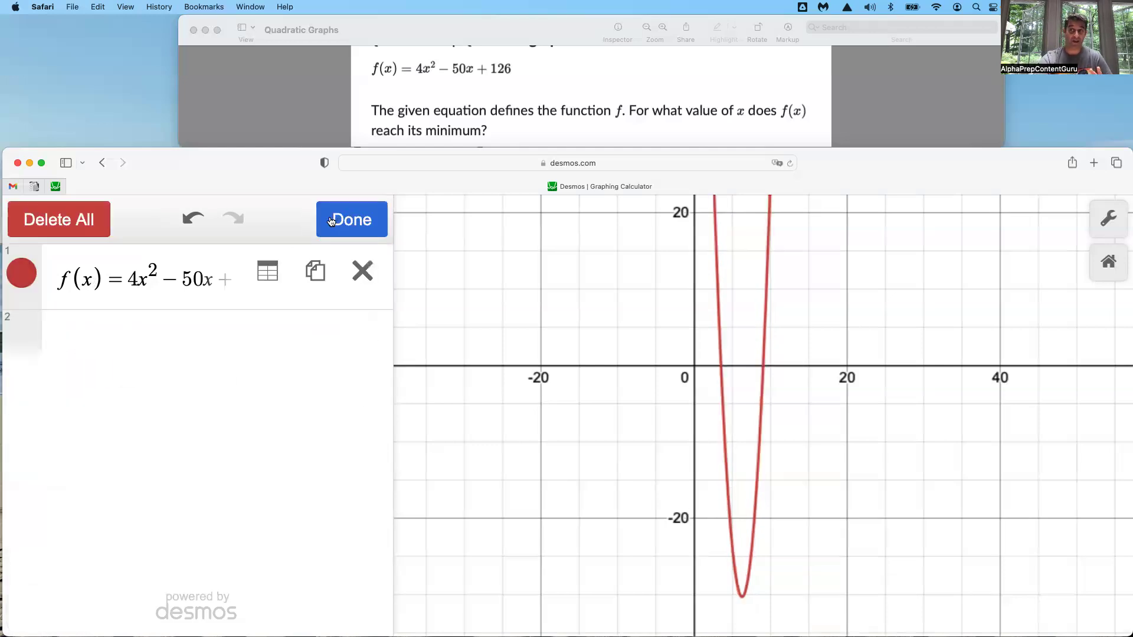
pyautogui.click(269, 273)
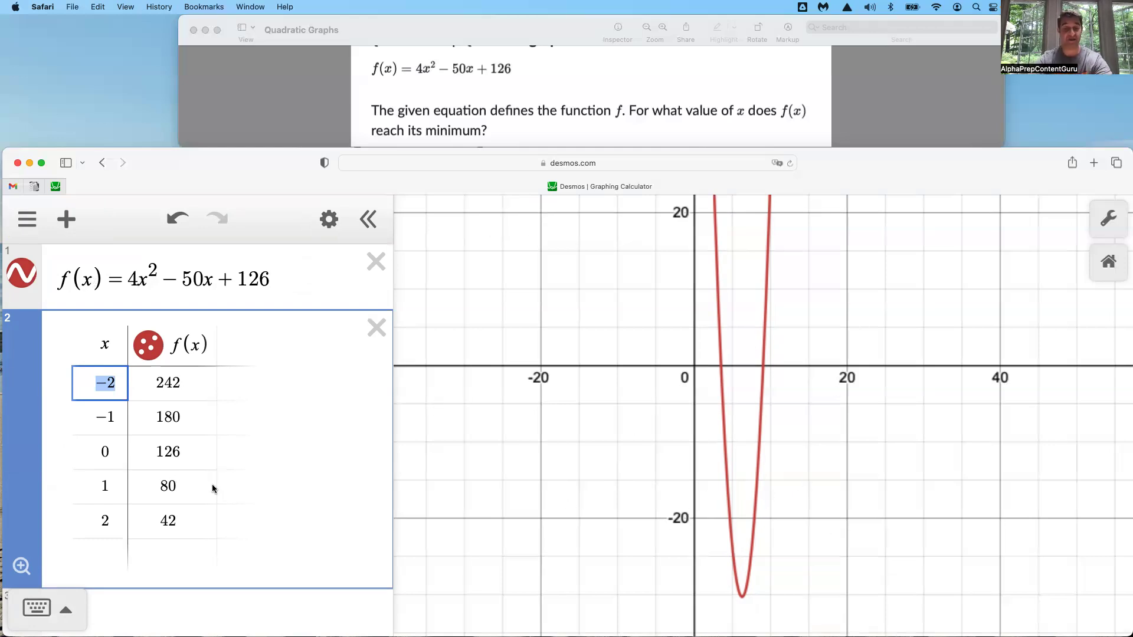
# Enter 3, 6 and 9 as the table's first three x-values and delete the table
pyautogui.write('3')
pyautogui.press('Return')
pyautogui.write('6')
pyautogui.press('Return')
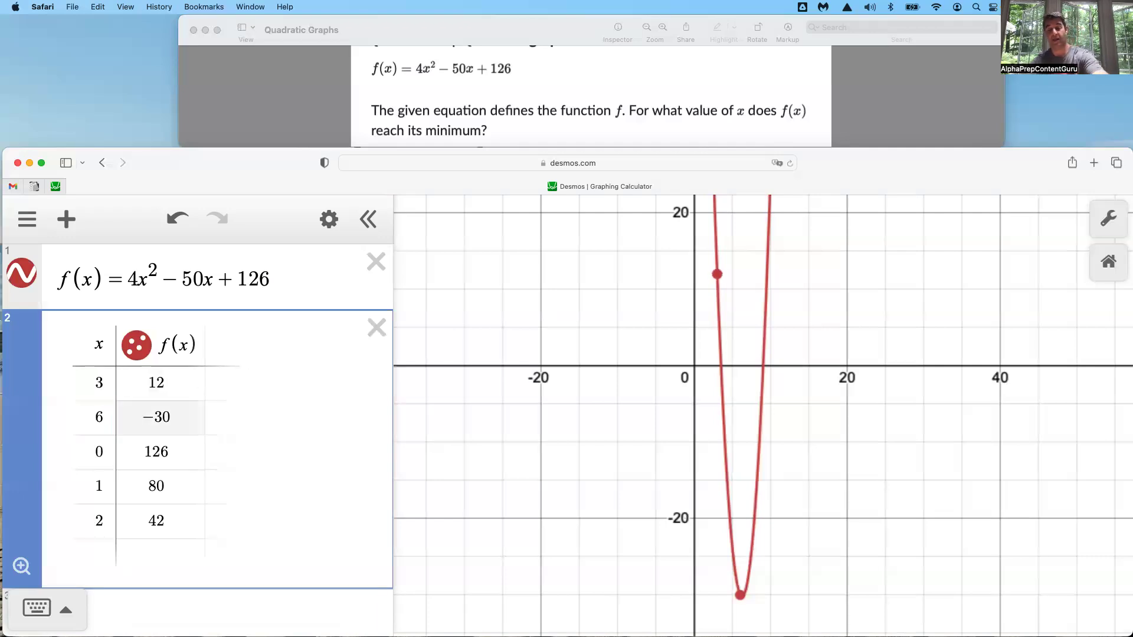
pyautogui.write('9')
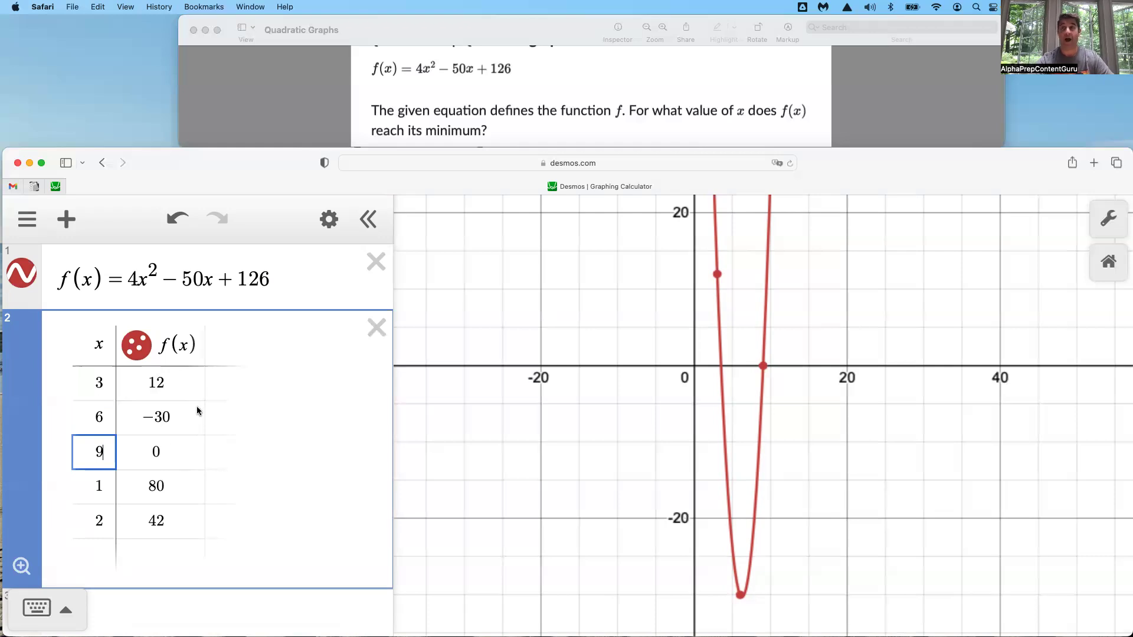
pyautogui.click(377, 330)
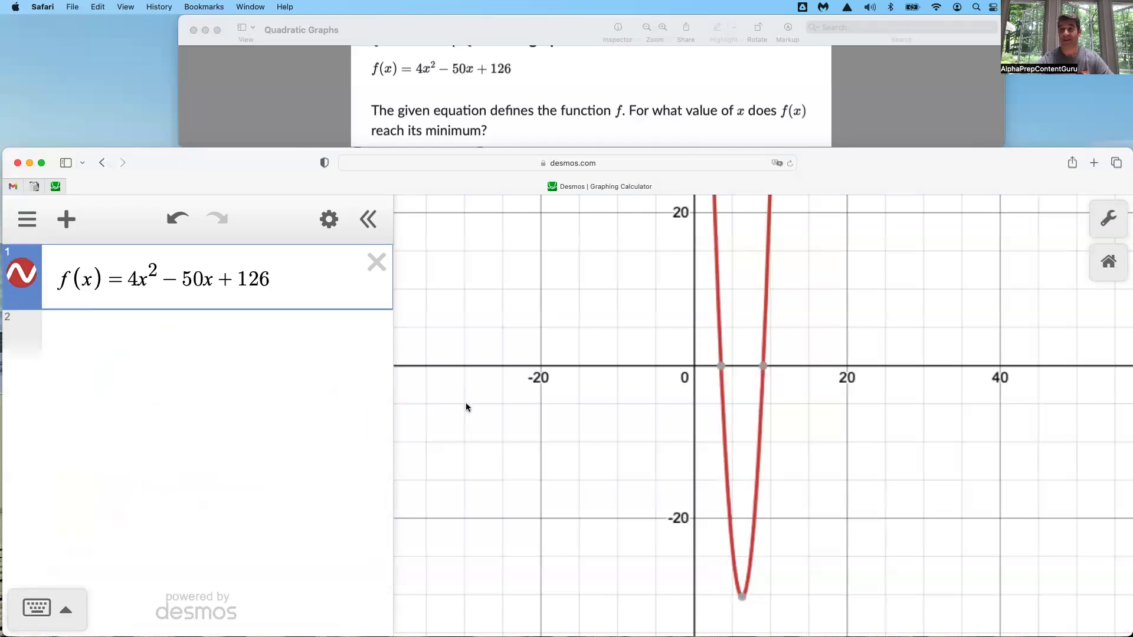
# Switch to the question 21 workspace, hide the graph of the combined radical equation and toggle the two y = curves off and back on
pyautogui.hotkey('ctrl', 'Right')
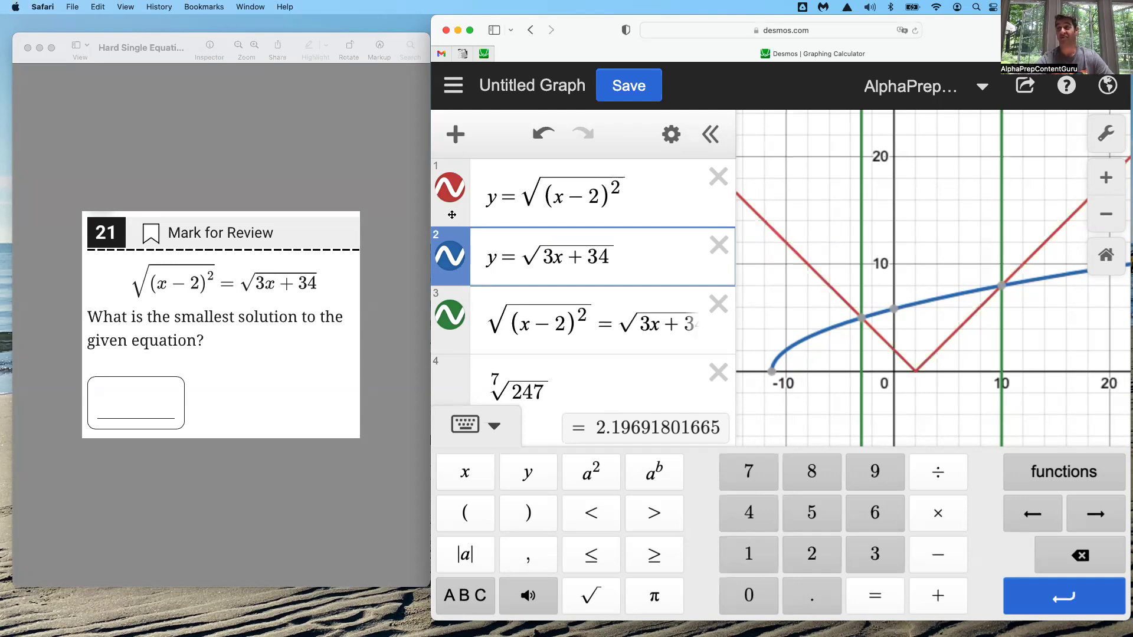
pyautogui.click(449, 316)
pyautogui.click(461, 196)
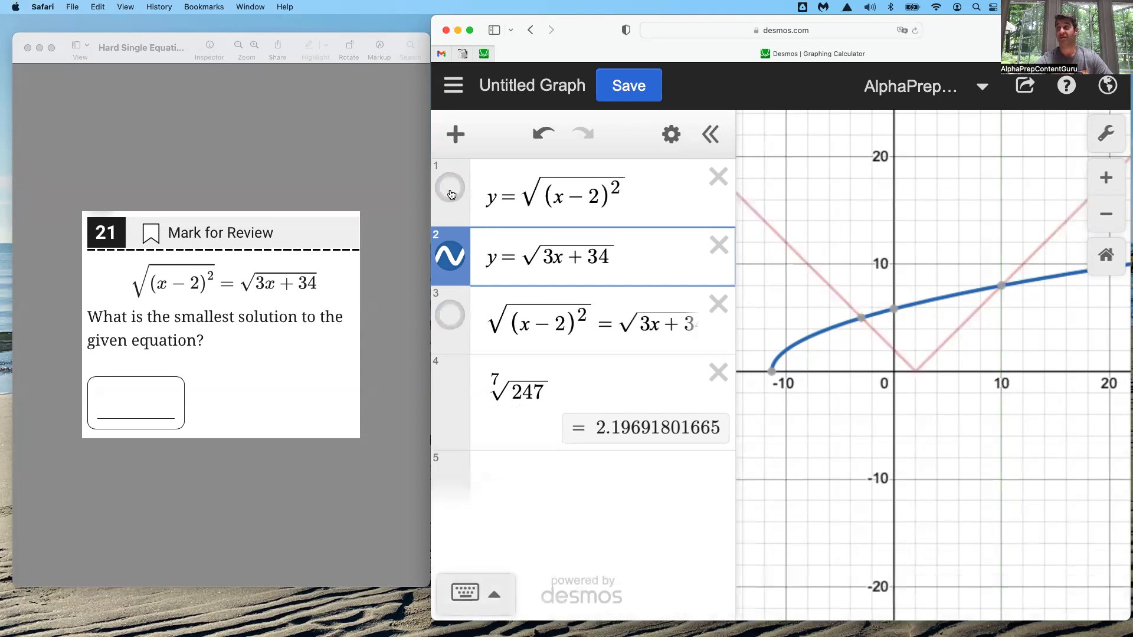
pyautogui.click(458, 196)
pyautogui.click(455, 262)
pyautogui.click(455, 262)
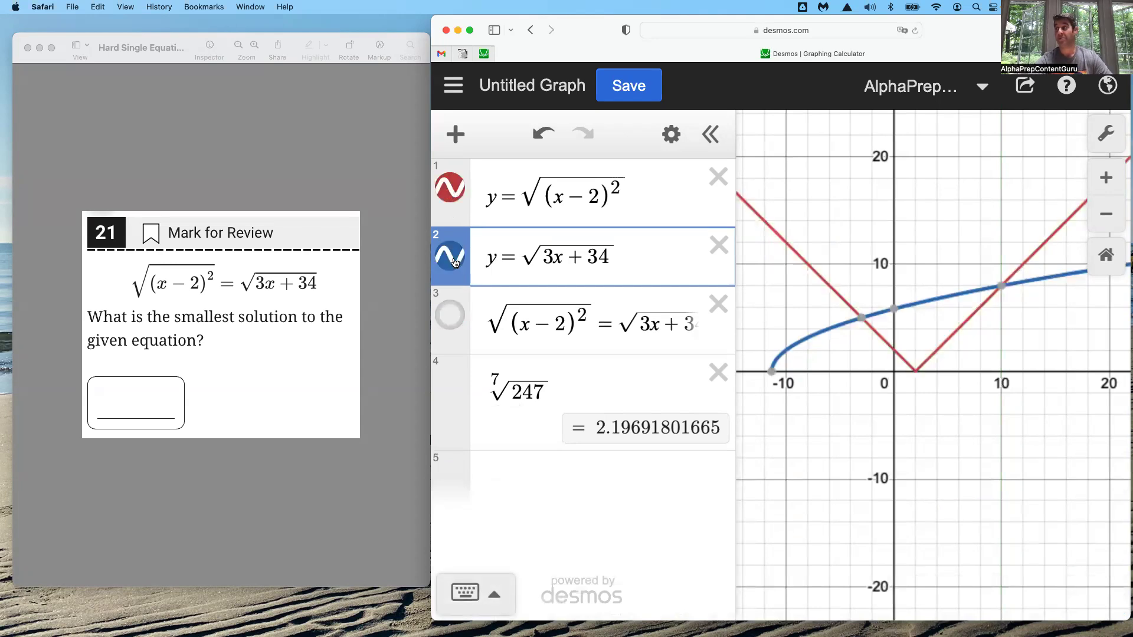
# Display the coordinates of both intersections of the radical curves and show the combined equation's graph again
pyautogui.click(861, 317)
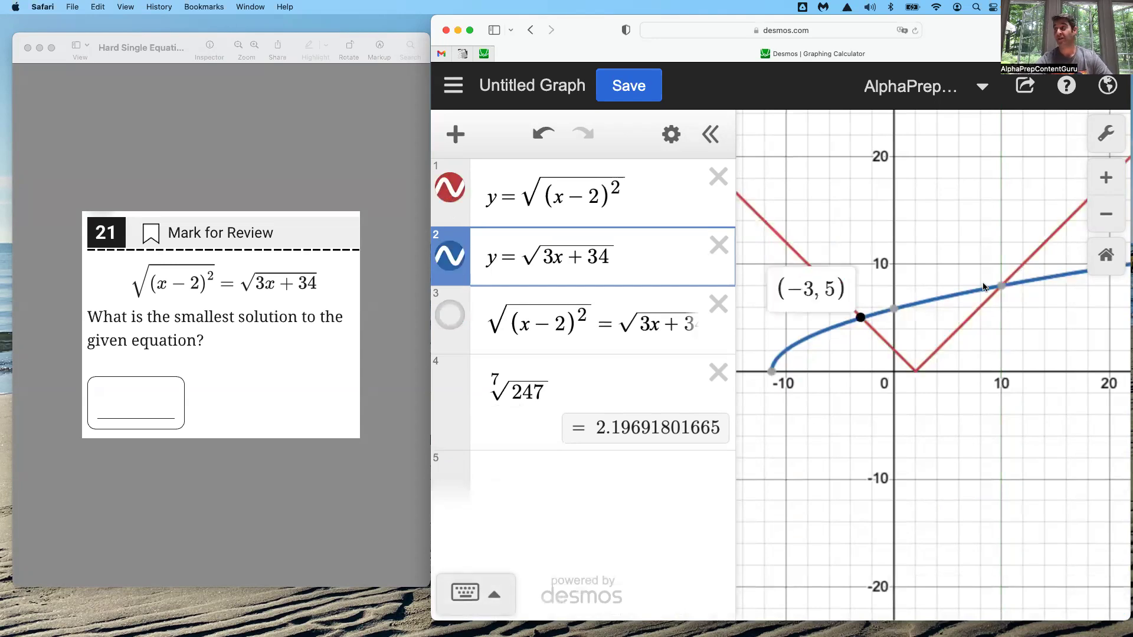
pyautogui.click(1002, 286)
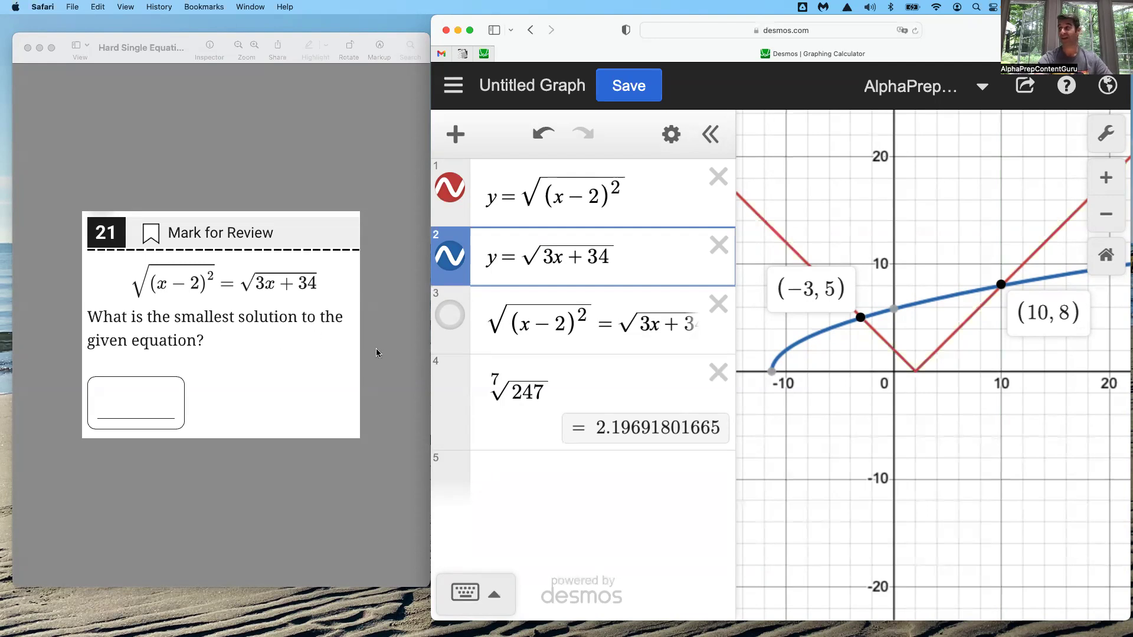
pyautogui.click(448, 316)
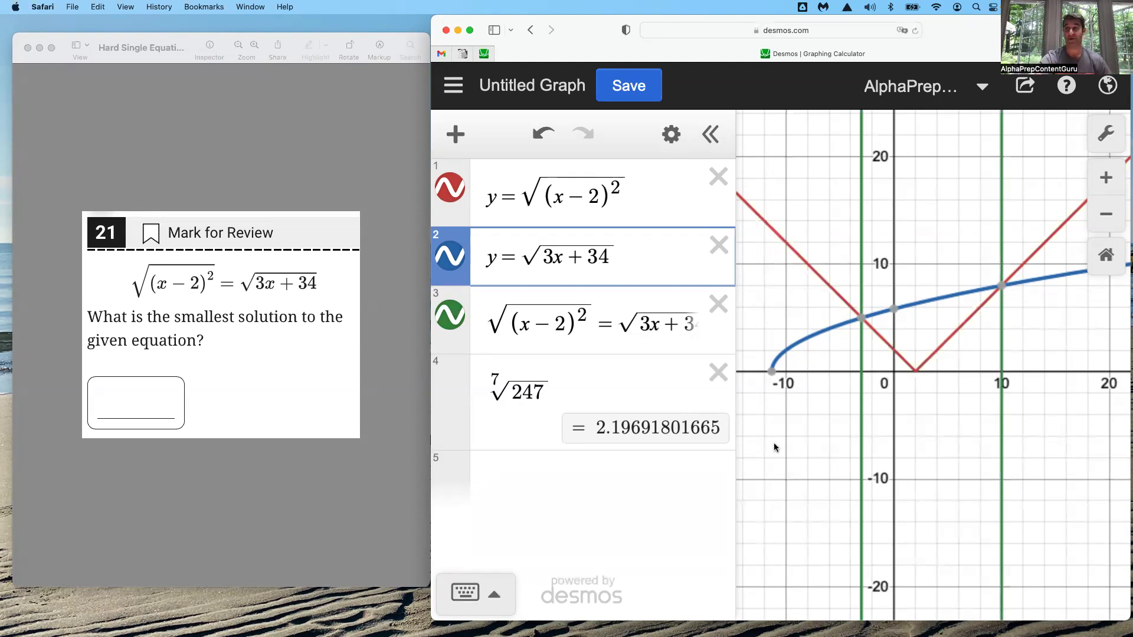
# Switch past the quadratic regression workspace to the workspace with the percentages question
pyautogui.hotkey('ctrl', 'Right')
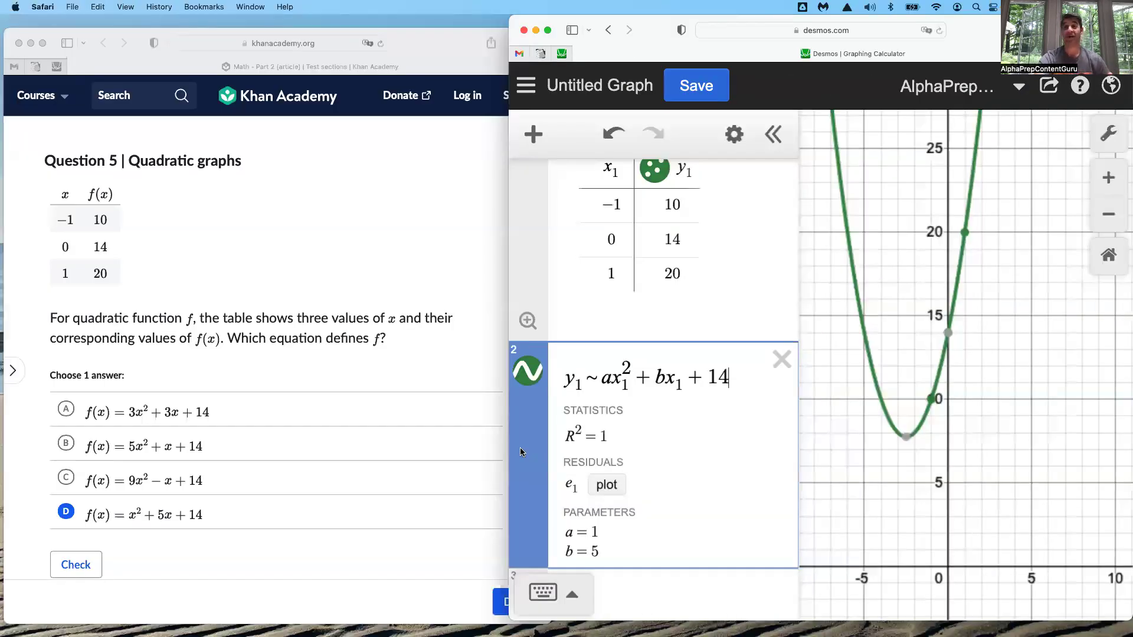
pyautogui.hotkey('ctrl', 'Right')
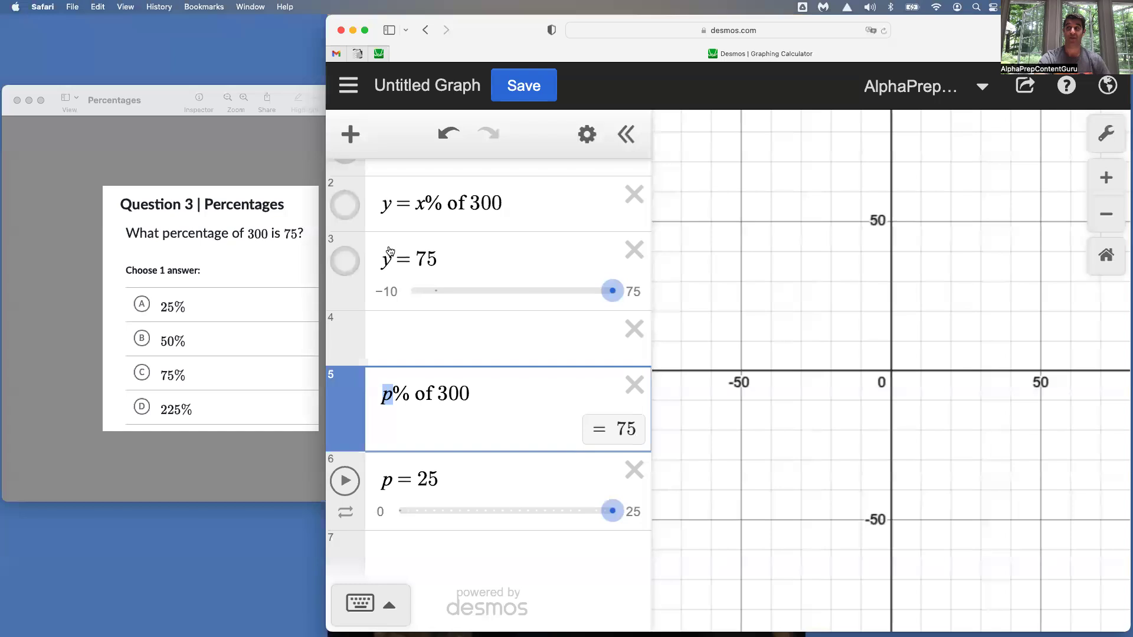
pyautogui.click(340, 210)
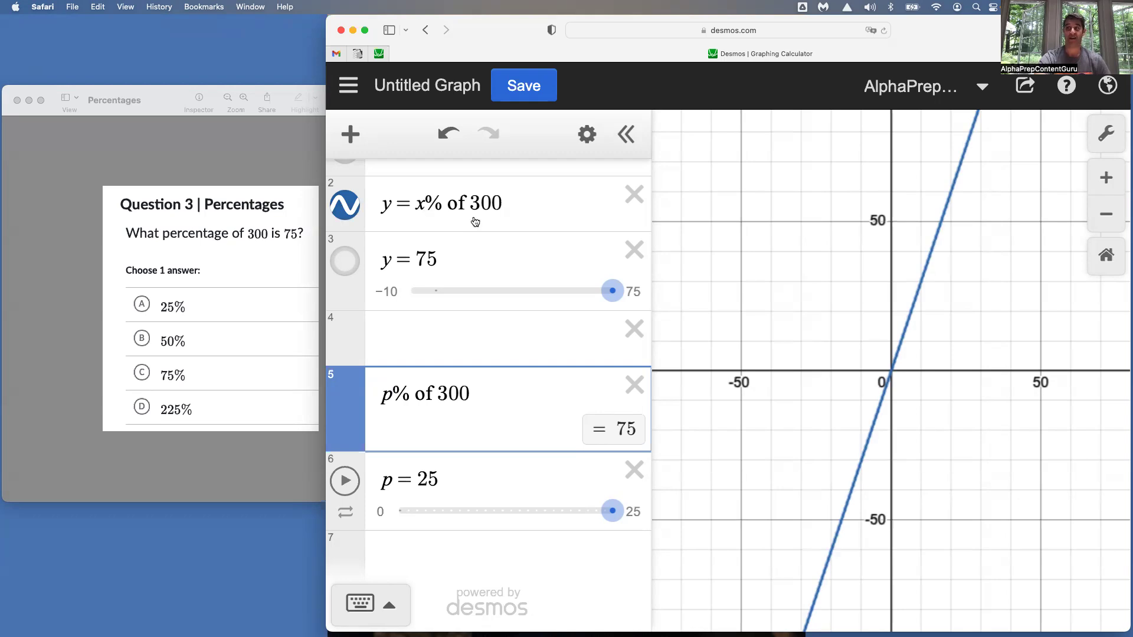
pyautogui.scroll(1, 471, 222)
pyautogui.click(349, 275)
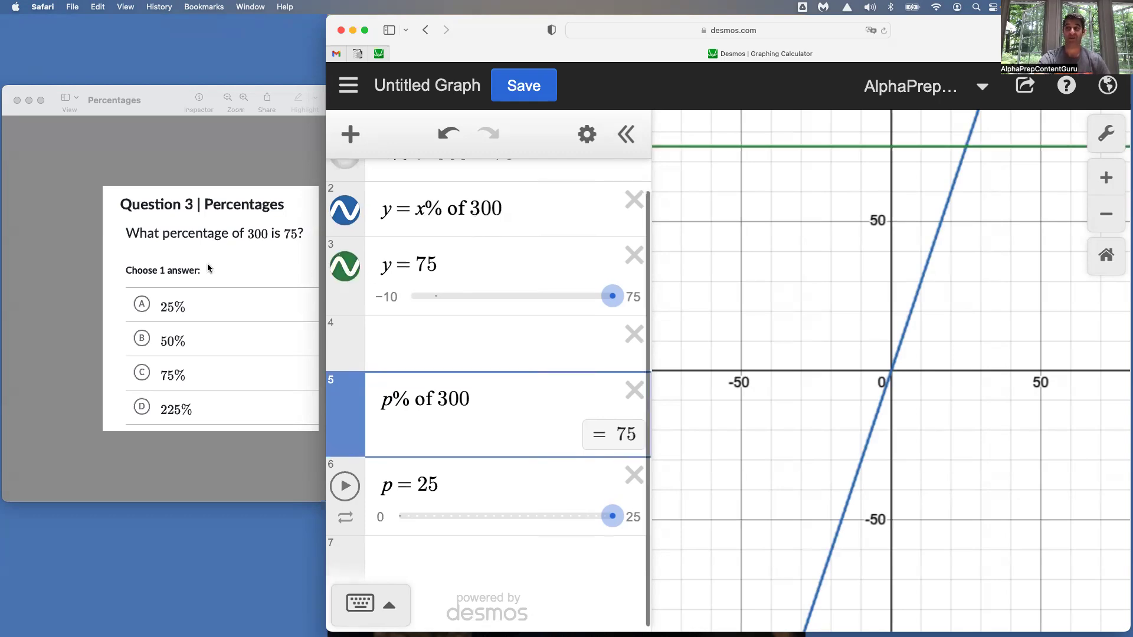
pyautogui.click(346, 272)
pyautogui.click(349, 216)
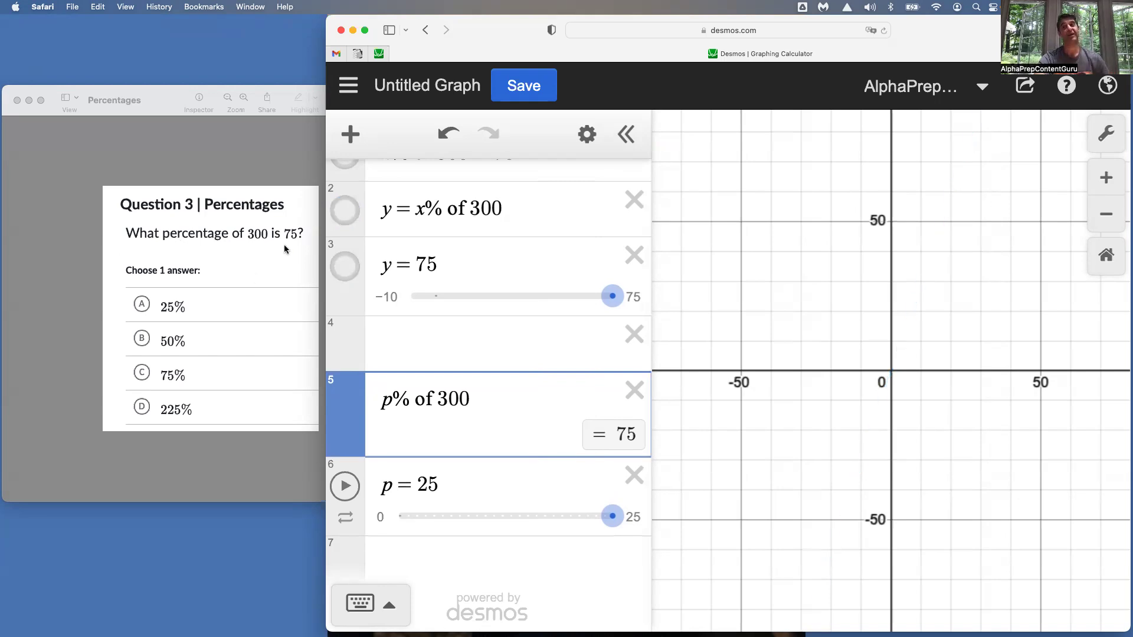
# Show the graph of x% of 300 = 75, select its expression and display the coordinates of its x-intercept
pyautogui.scroll(2, 479, 273)
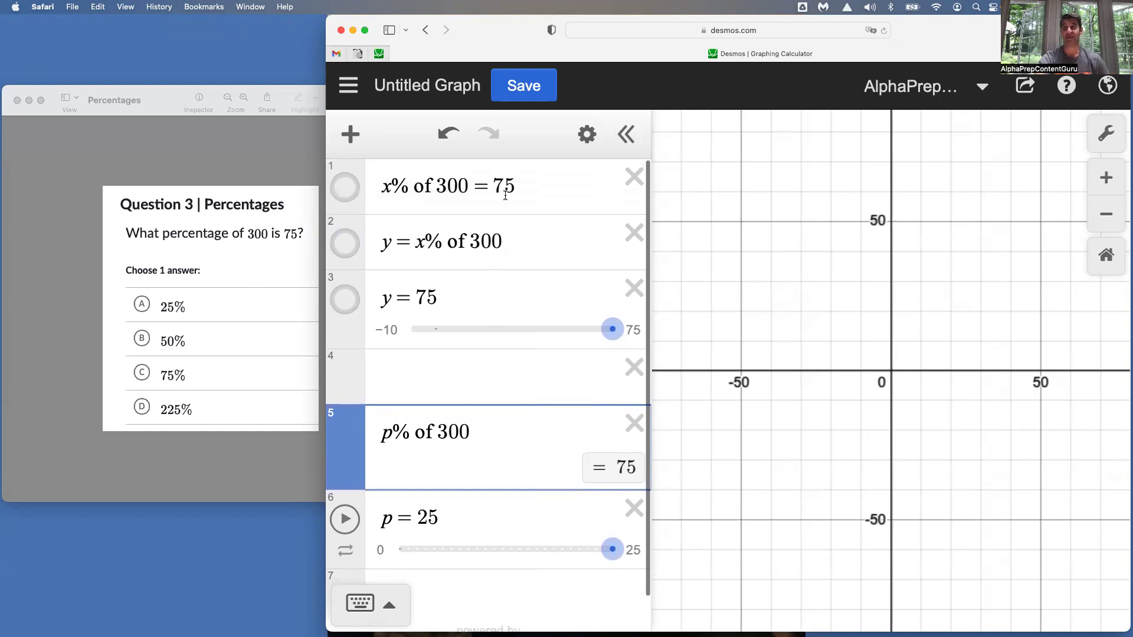
pyautogui.click(356, 192)
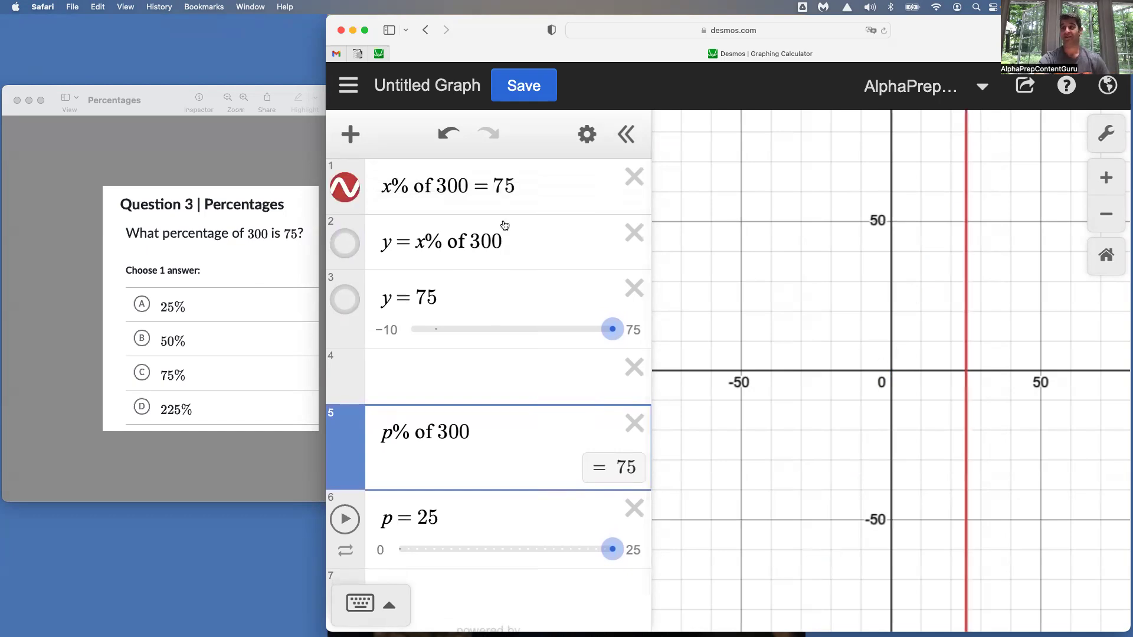
pyautogui.click(524, 187)
pyautogui.click(966, 371)
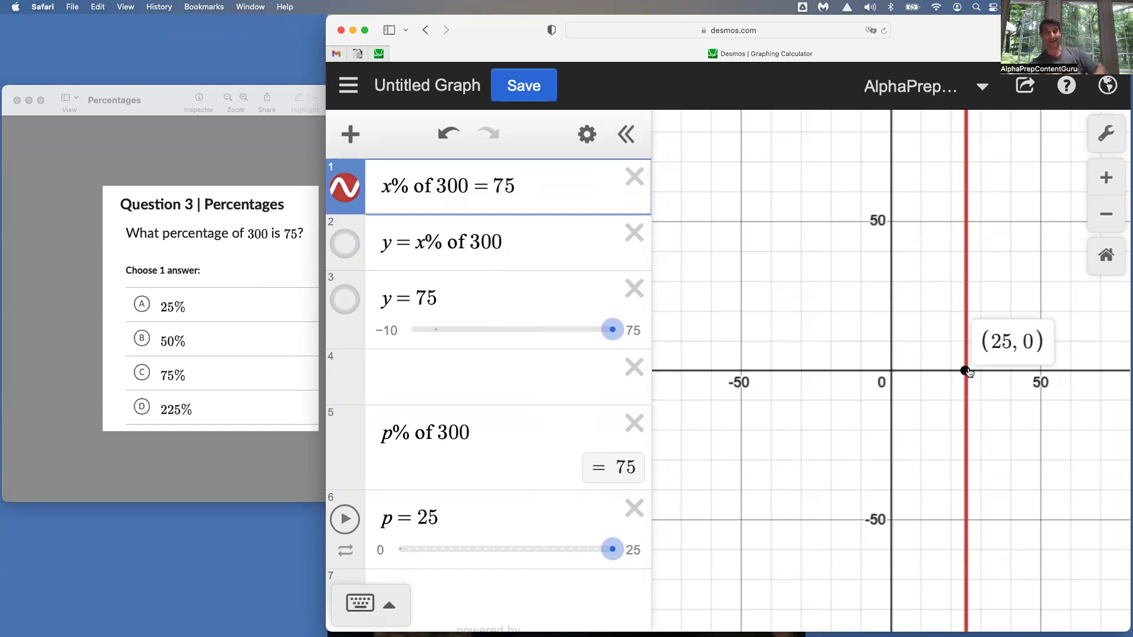
# Show the graphs of y = x% of 300 and y = 75 and display the coordinates of their intersection
pyautogui.click(346, 244)
pyautogui.click(345, 301)
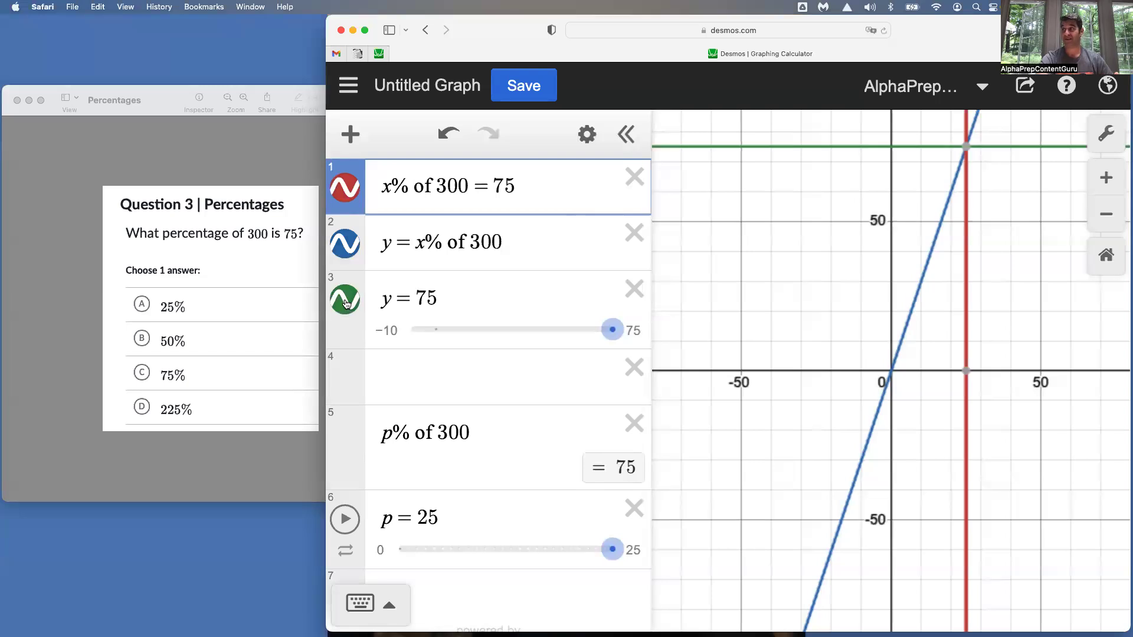
pyautogui.click(966, 147)
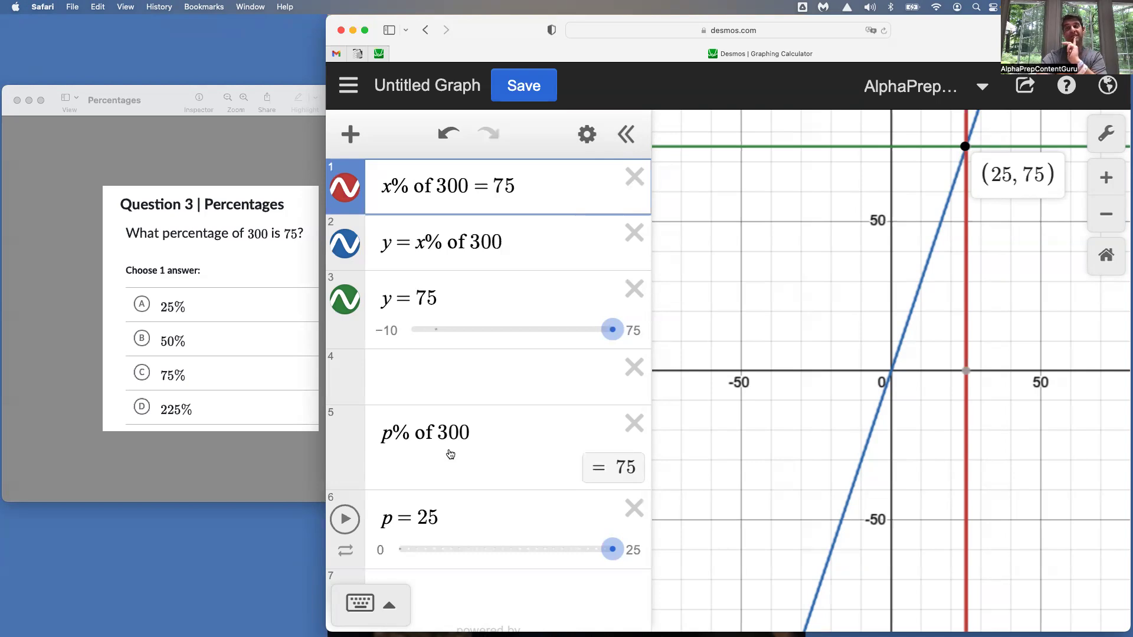
# Set the upper limit of the p slider to 100, then play and stop its animation
pyautogui.click(381, 549)
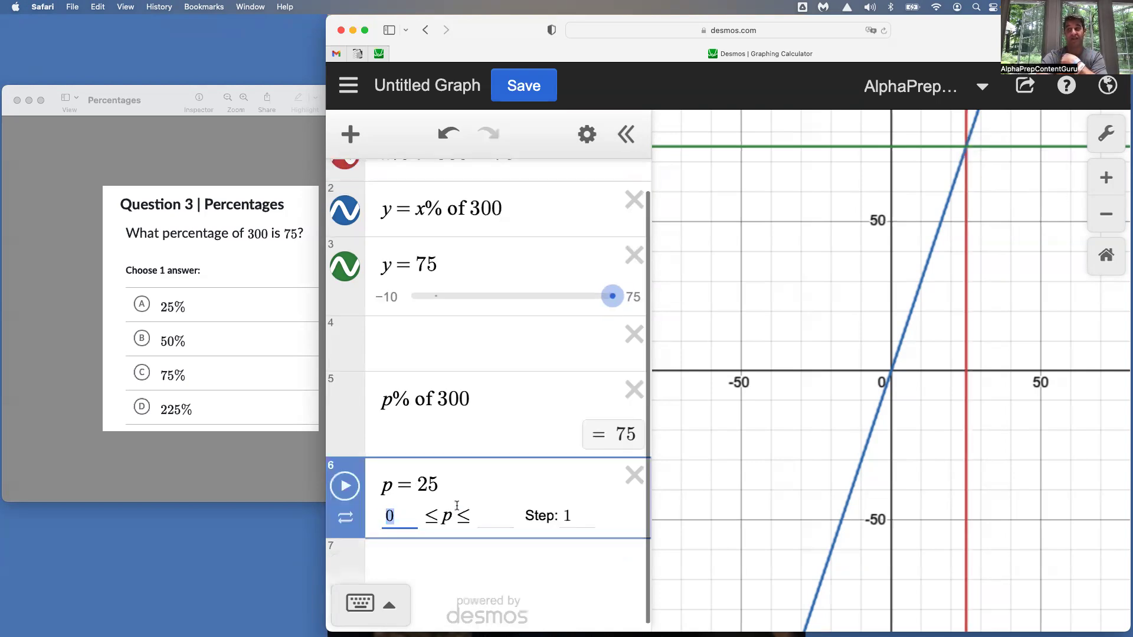
pyautogui.click(488, 511)
pyautogui.write('100')
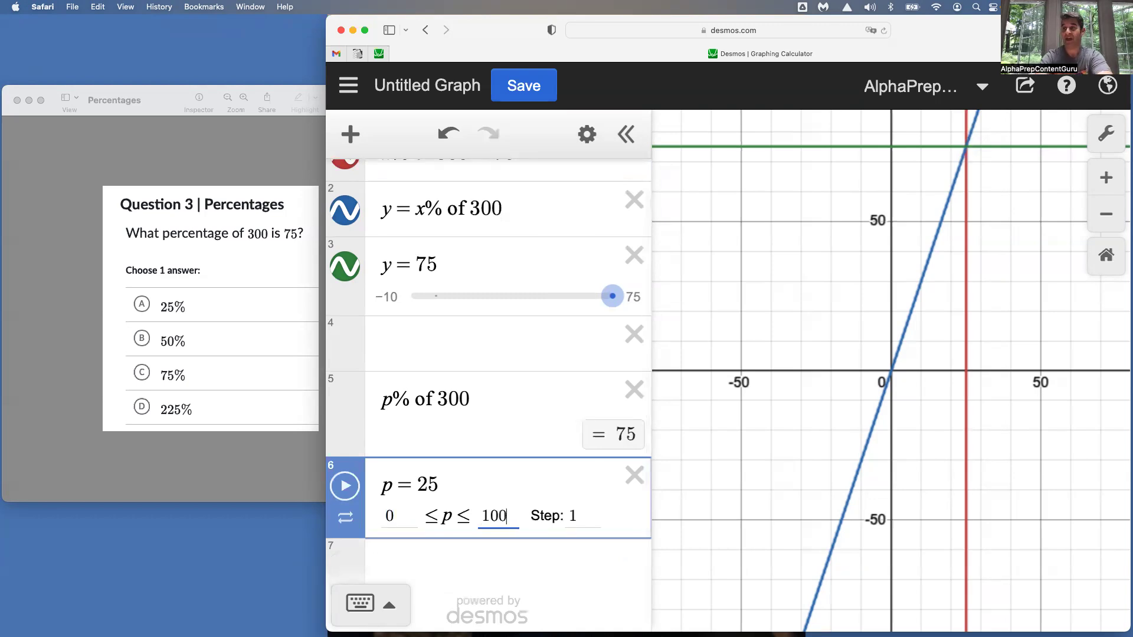
pyautogui.click(345, 486)
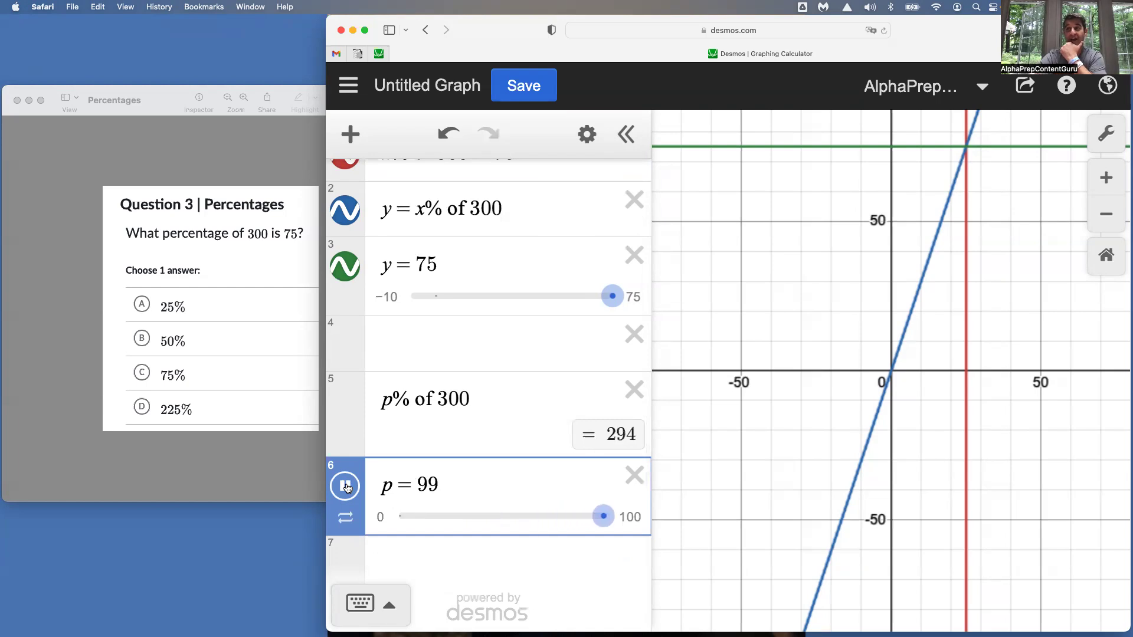
pyautogui.click(346, 487)
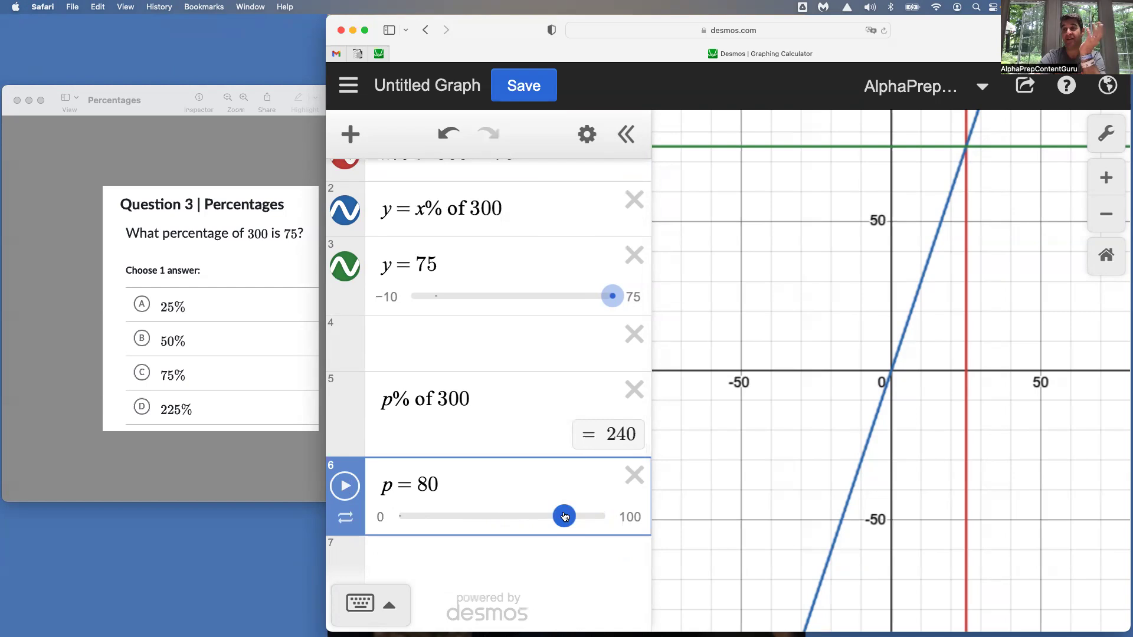
# Lower the p slider to 75 and on to 25, select its value and display the coordinates where the graphs intersect
pyautogui.moveTo(564, 517); pyautogui.dragTo(554, 517)
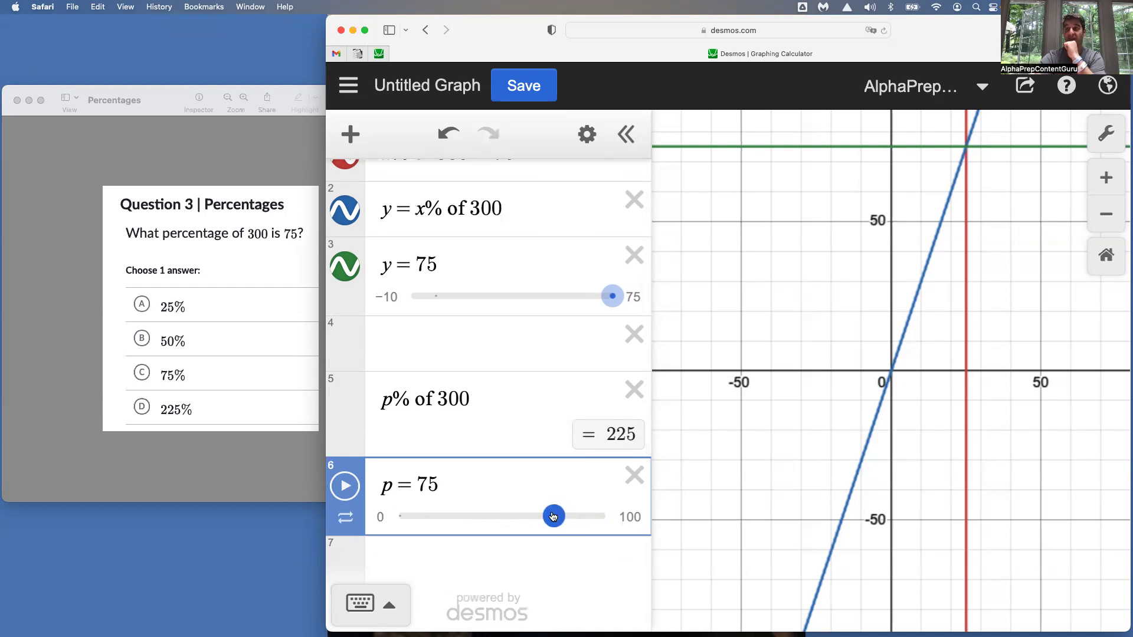
pyautogui.moveTo(553, 517); pyautogui.dragTo(450, 513)
pyautogui.click(425, 484)
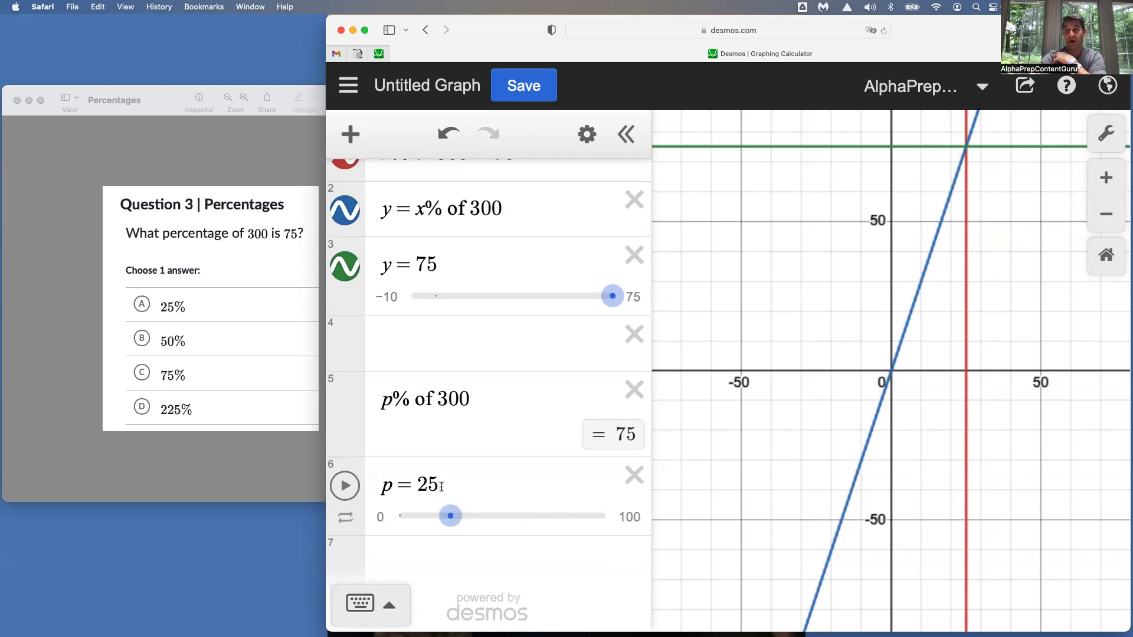
pyautogui.doubleClick(425, 484)
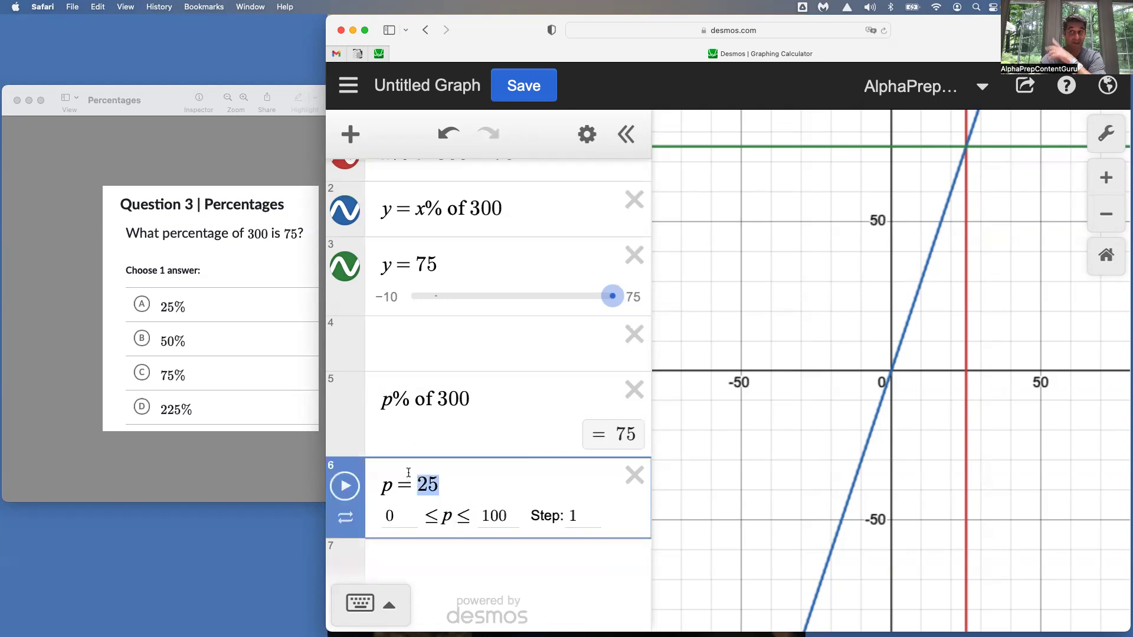
pyautogui.click(966, 148)
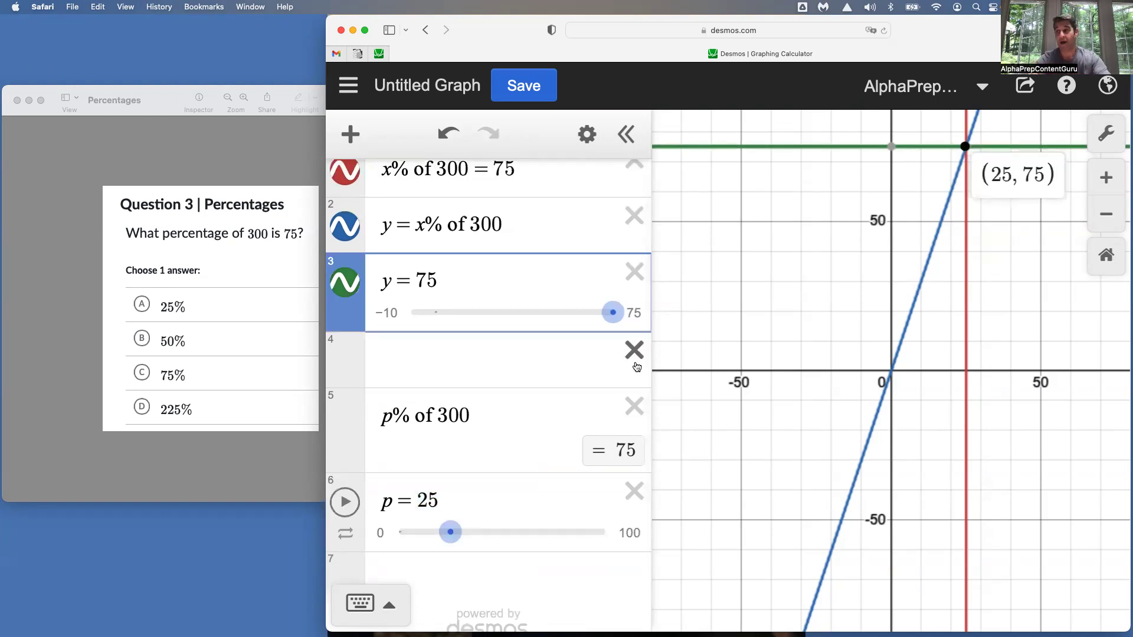
# Set p to 50 as a trial value and change it back to 25
pyautogui.doubleClick(423, 497)
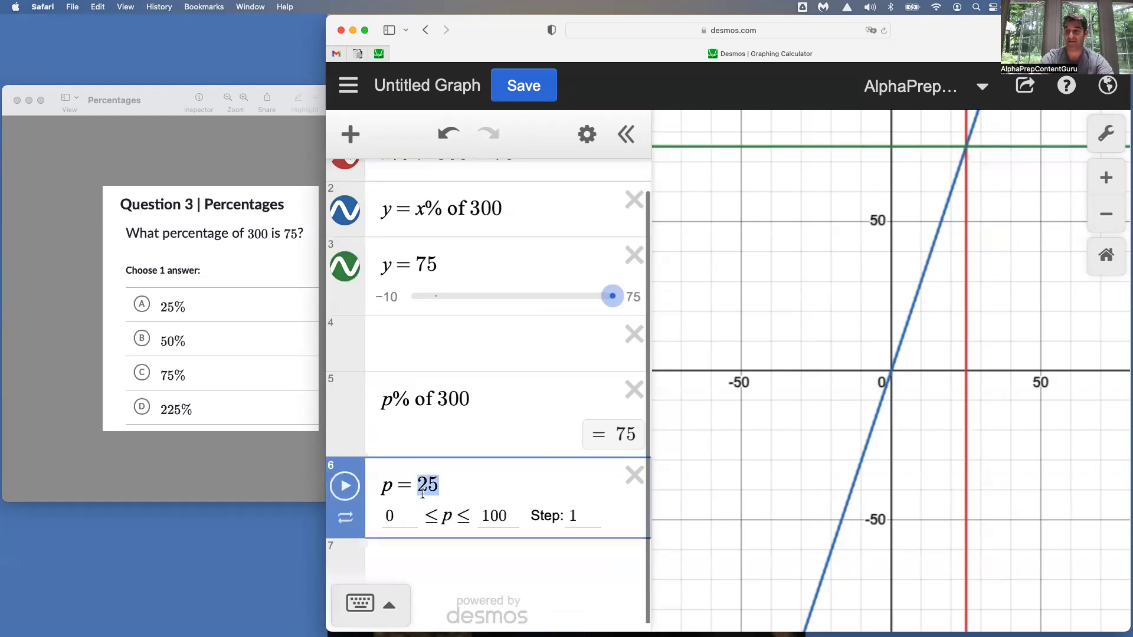
pyautogui.write('50')
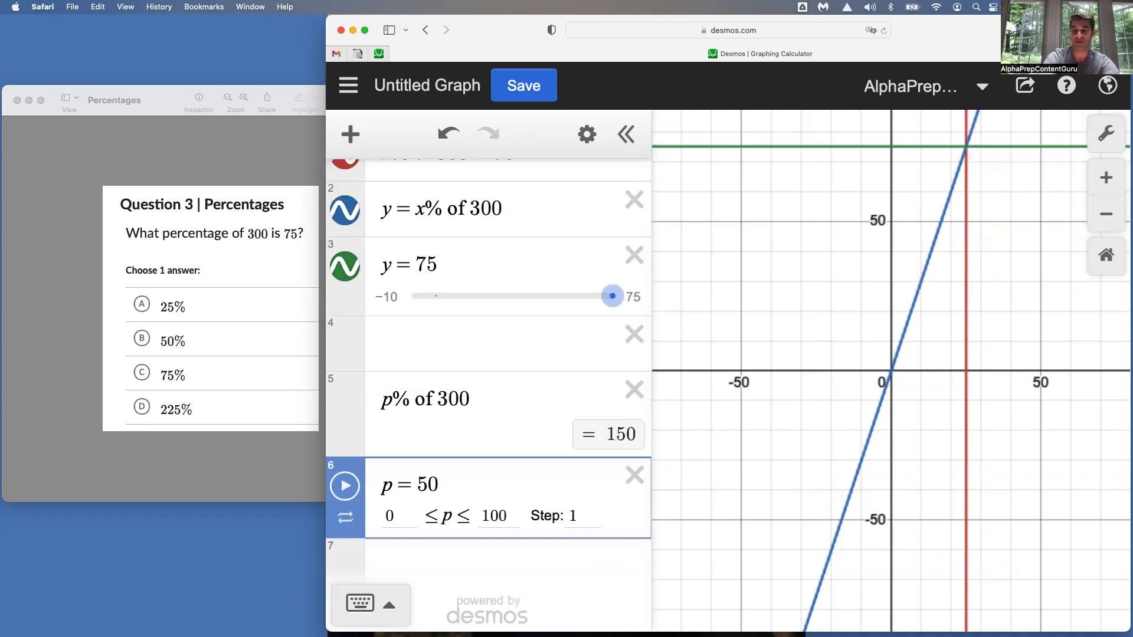
pyautogui.press('BackSpace')
pyautogui.press('BackSpace')
pyautogui.write('25')
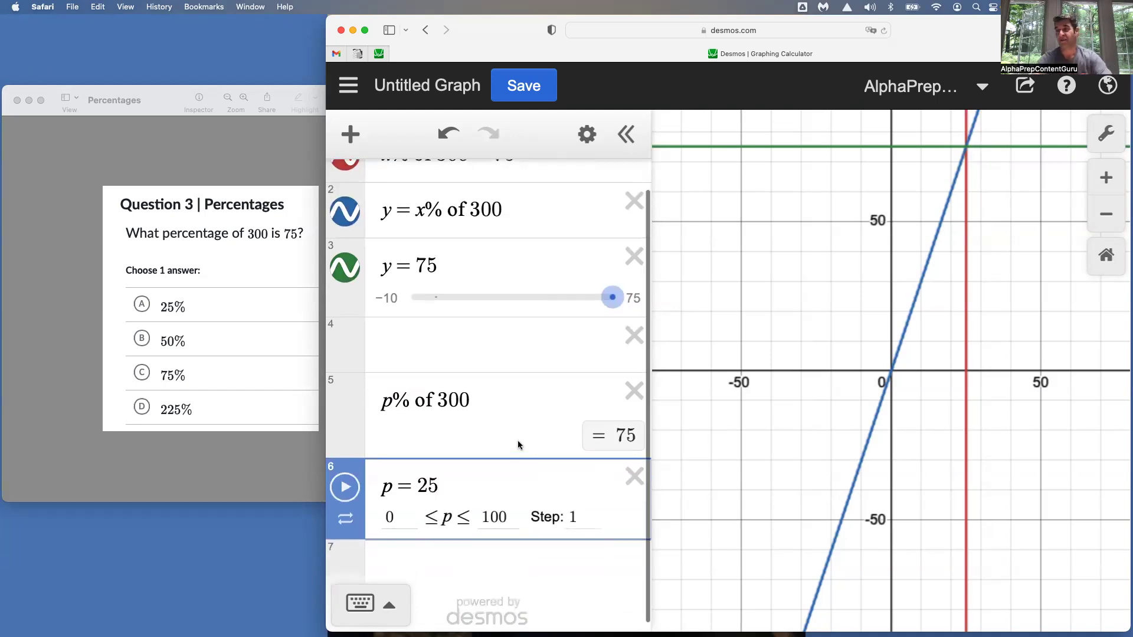
# Hide the graph of x% of 300 = 75
pyautogui.scroll(1, 518, 440)
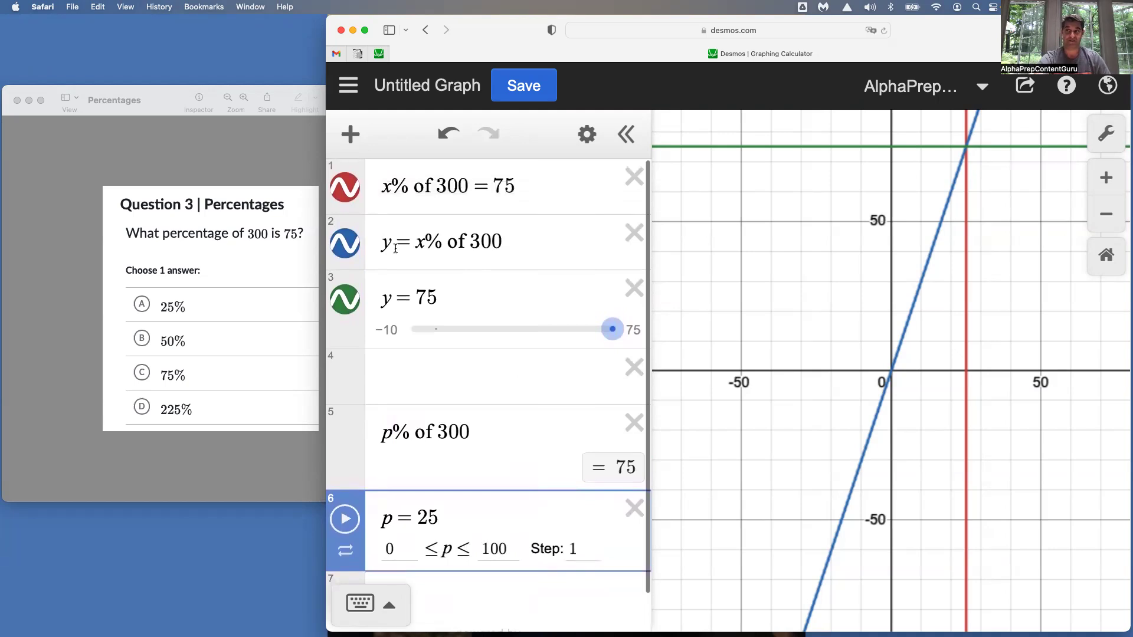
pyautogui.click(350, 190)
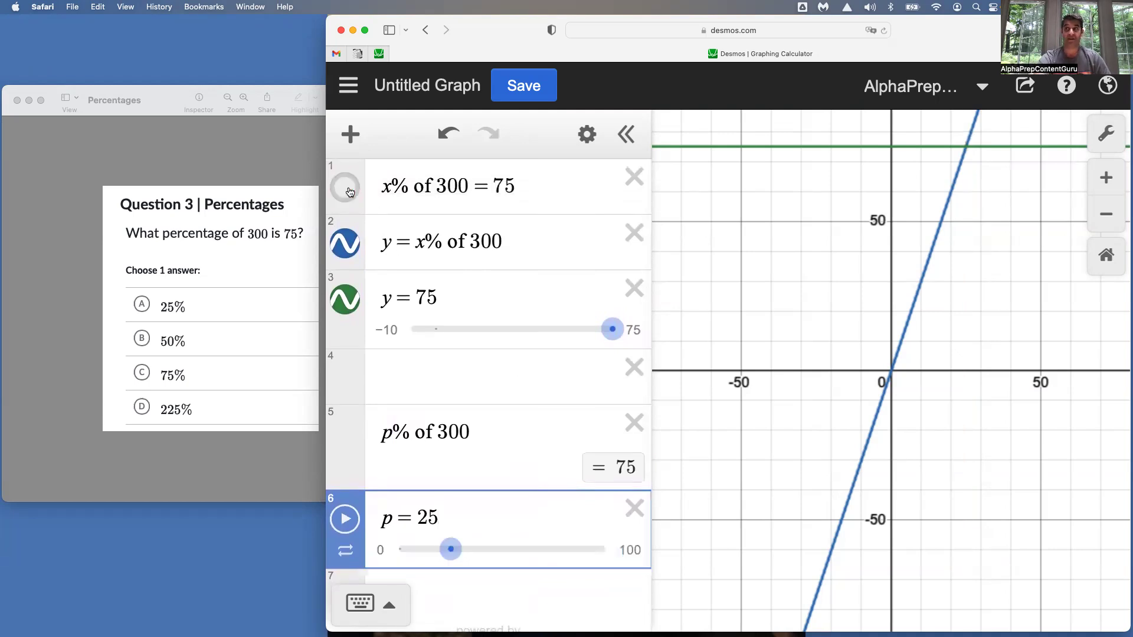
# Show the graph of x% of 300 = 75 again and display its coordinates at the x-axis and at the intersection with y = 75
pyautogui.click(348, 189)
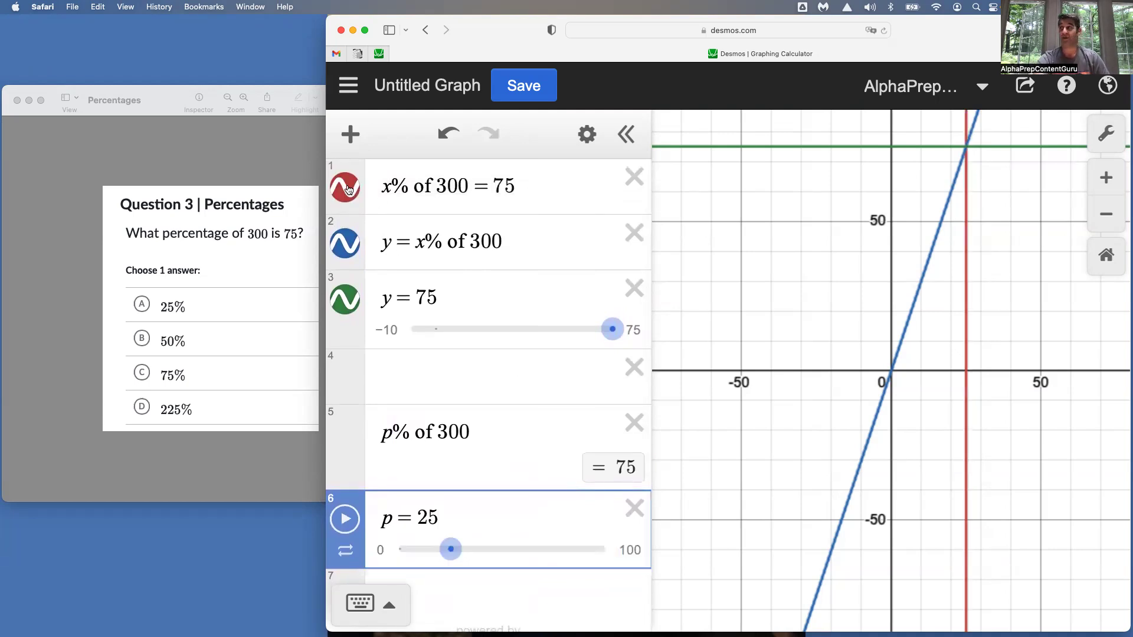
pyautogui.click(587, 180)
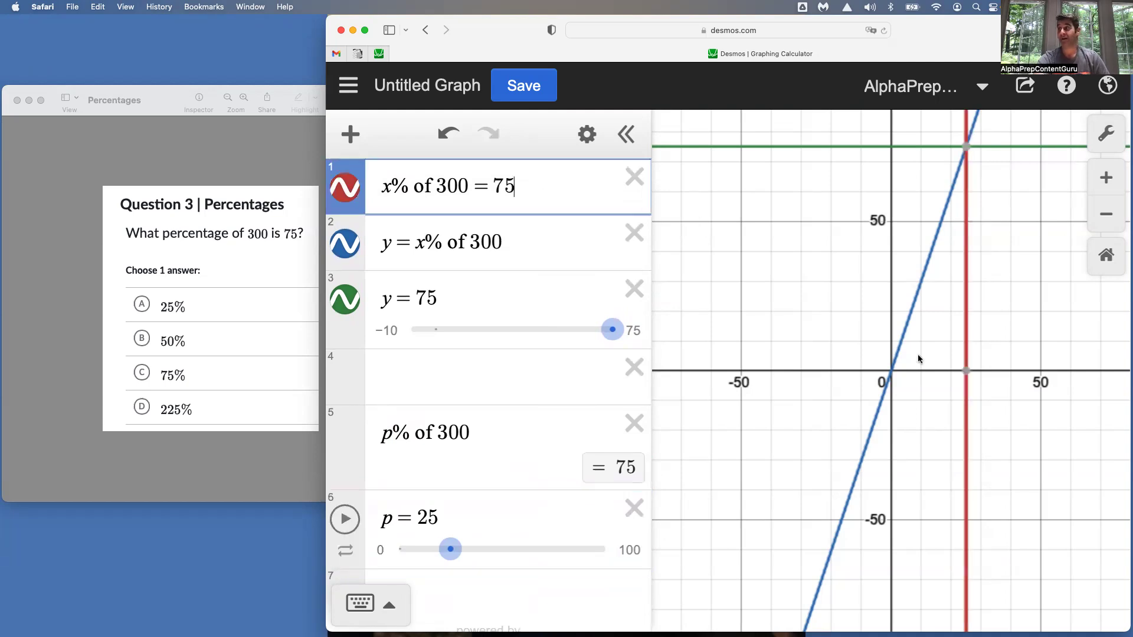
pyautogui.click(968, 373)
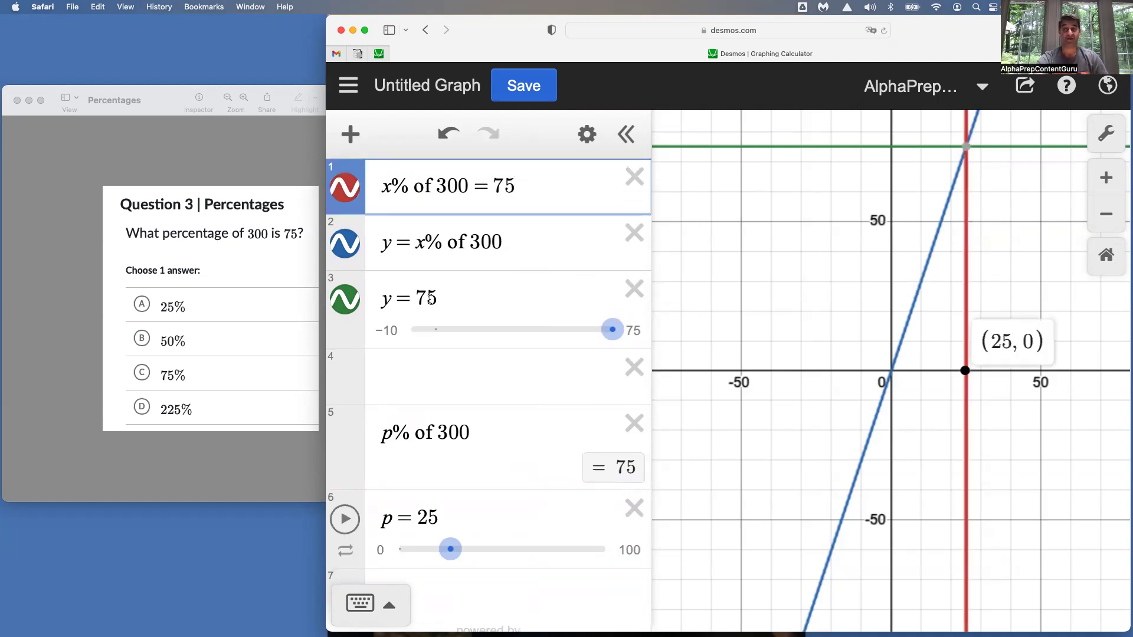
pyautogui.click(966, 146)
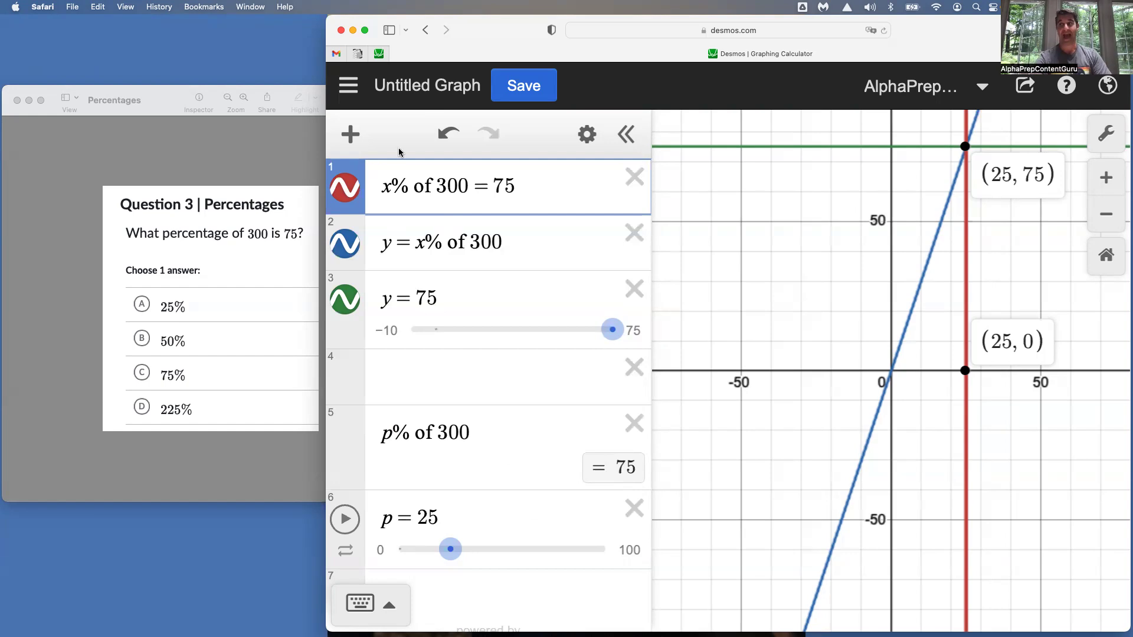
# Enter 37% of 8957 in the empty expression line above p% of 300
pyautogui.click(436, 383)
pyautogui.write('3')
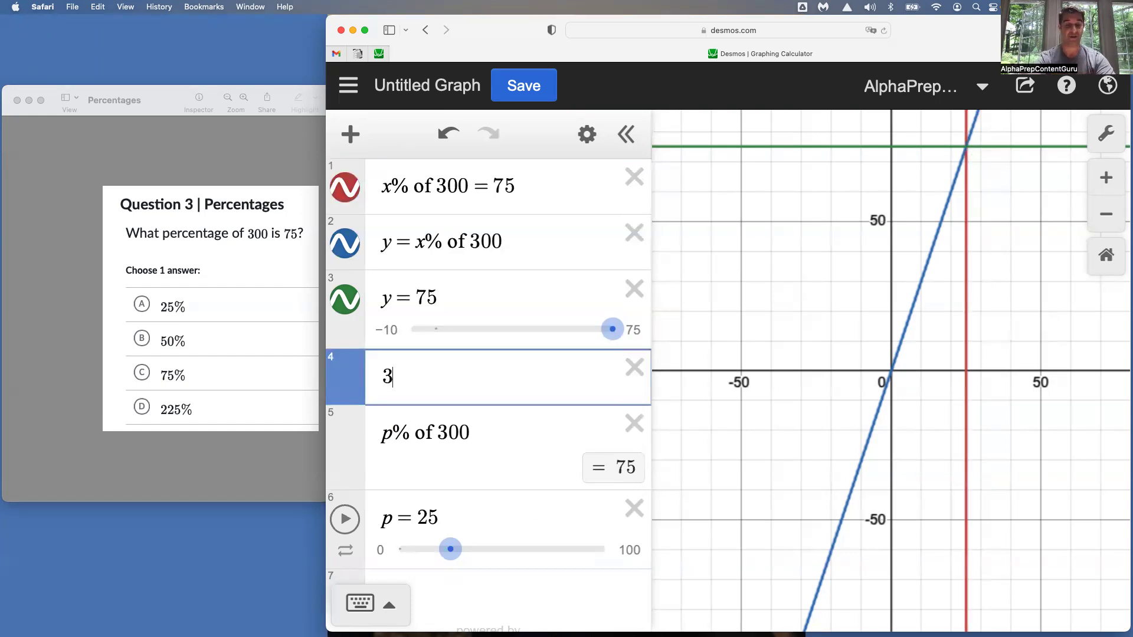
pyautogui.write('7% of ')
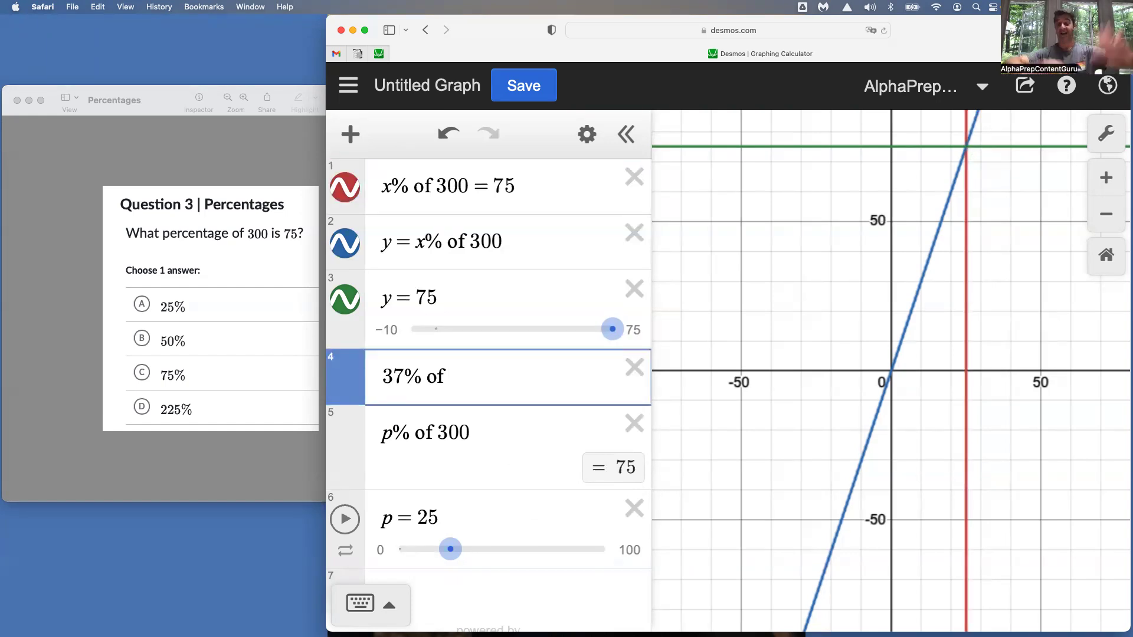
pyautogui.write('8957')
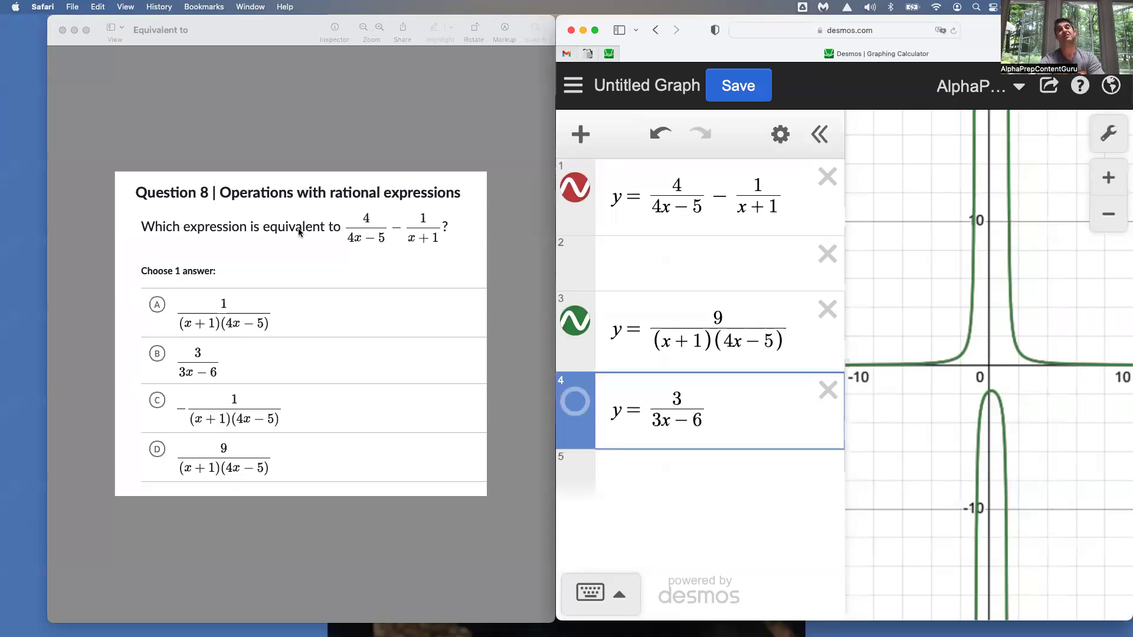
# Hide the graph of y = 9/((x+1)(4x−5)) and toggle the graph of y = 4/(4x−5) − 1/(x+1) off and on
pyautogui.click(573, 323)
pyautogui.click(575, 189)
pyautogui.click(575, 190)
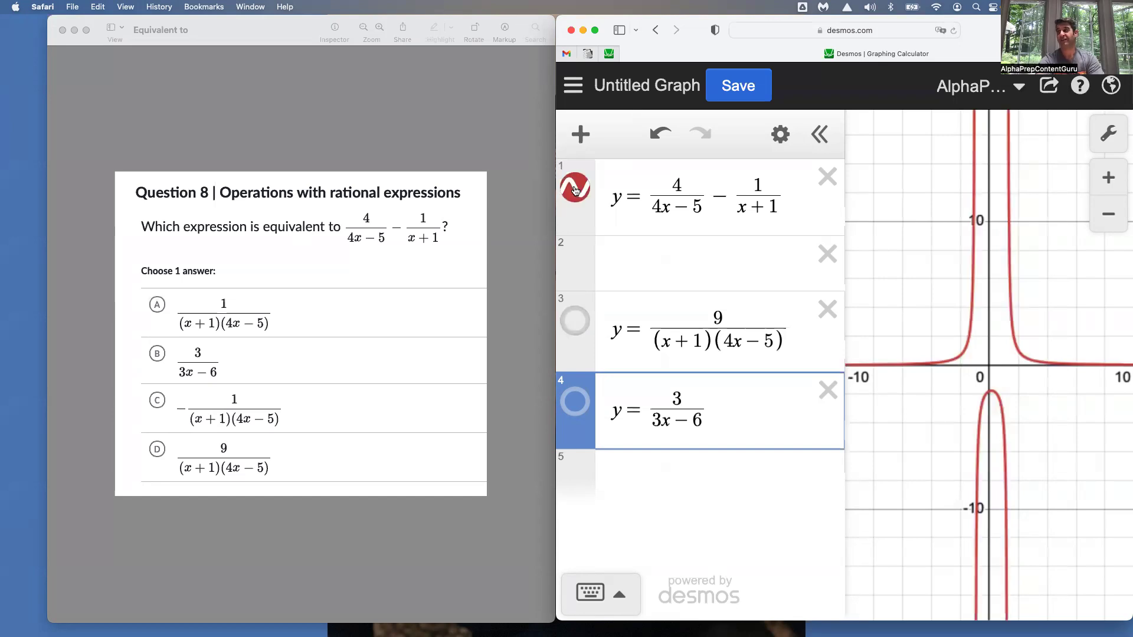
pyautogui.click(575, 188)
pyautogui.click(575, 189)
# Change the numerator 9 of the third expression to 1 and show its graph, toggling it to compare with the original expression
pyautogui.moveTo(721, 315); pyautogui.dragTo(715, 317)
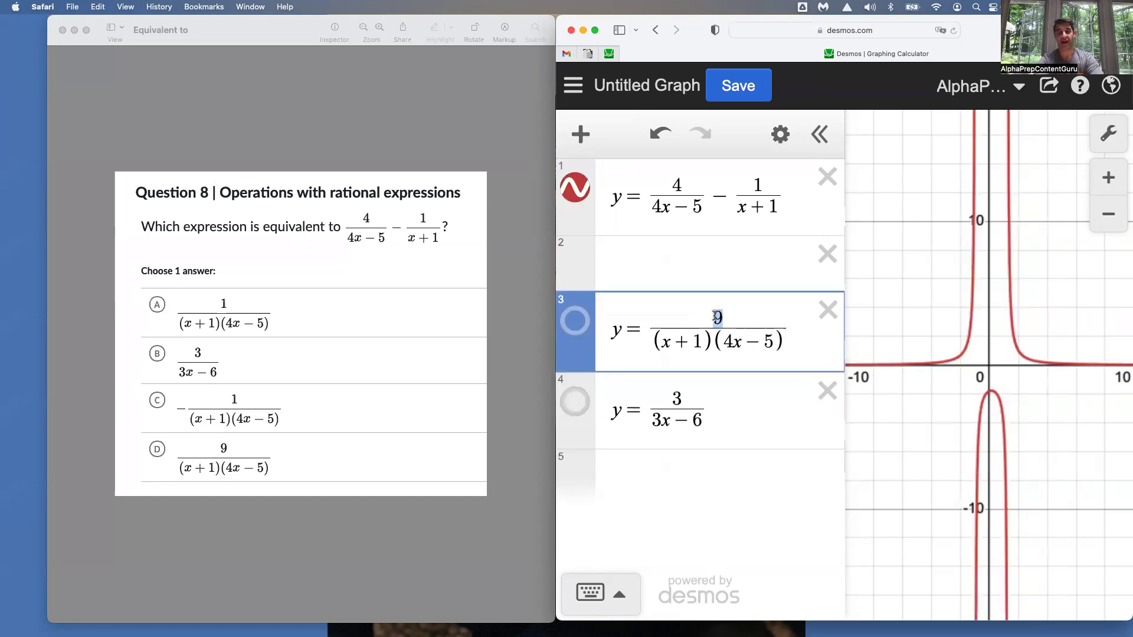
pyautogui.write('1')
pyautogui.click(575, 322)
pyautogui.click(579, 327)
pyautogui.click(578, 325)
pyautogui.click(579, 325)
pyautogui.click(578, 325)
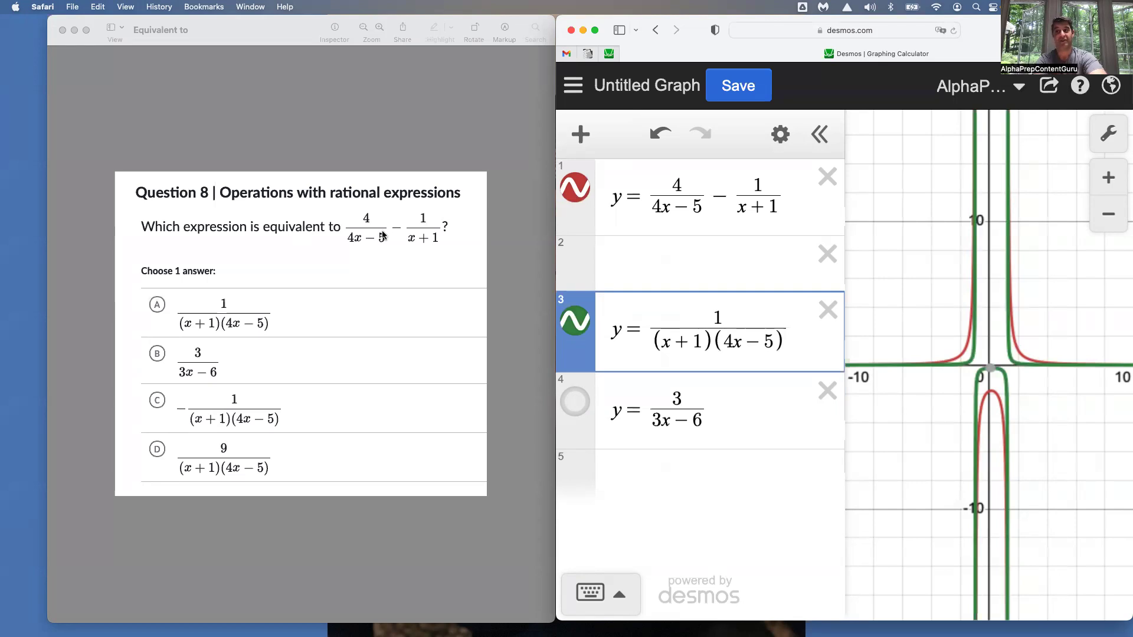
# Try a minus sign in front of the fraction 1/((x+1)(4x−5)) and remove it
pyautogui.click(651, 328)
pyautogui.press('Left')
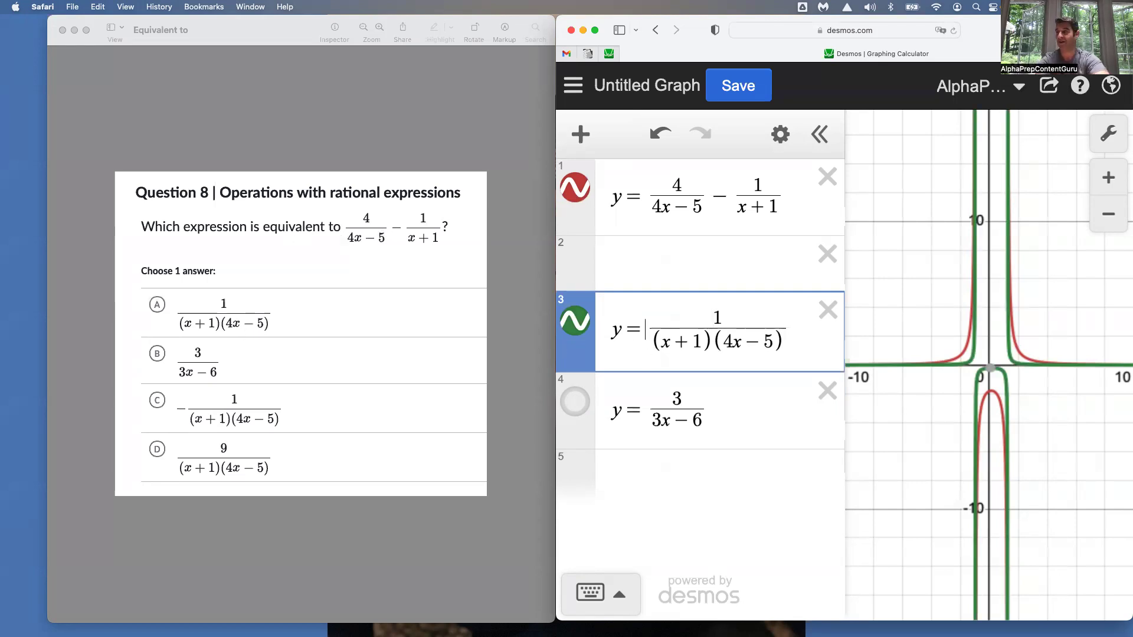
pyautogui.write('-')
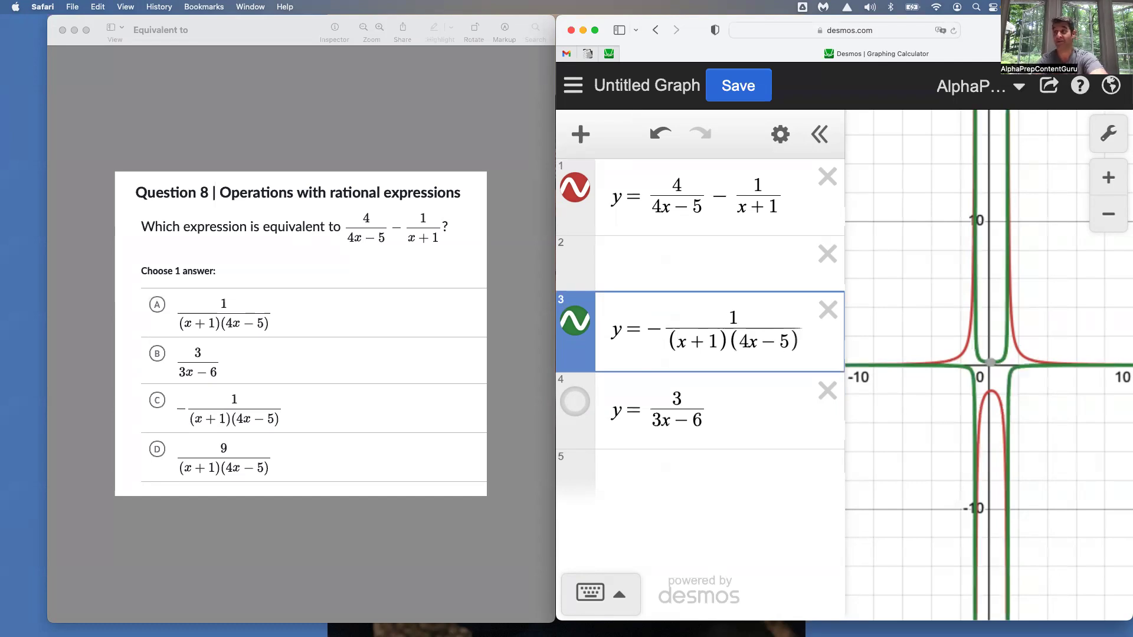
pyautogui.press('BackSpace')
pyautogui.press('Right')
pyautogui.press('Right')
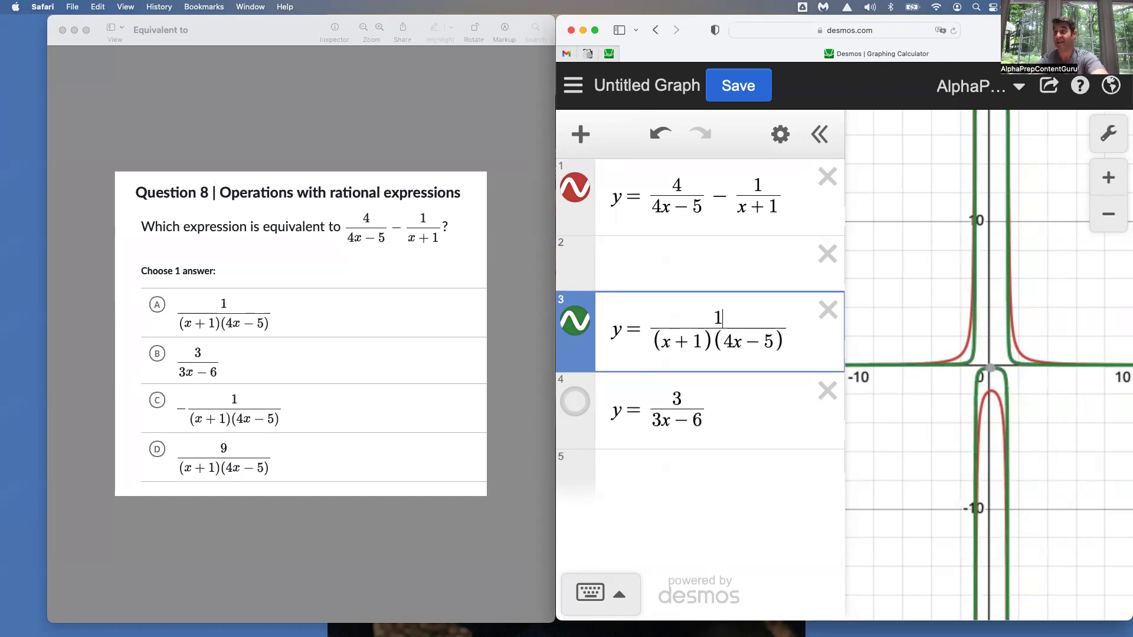
# Set the numerator over (x+1)(4x−5) to 9 and toggle that graph off and on to compare it with the original
pyautogui.press('BackSpace')
pyautogui.write('9')
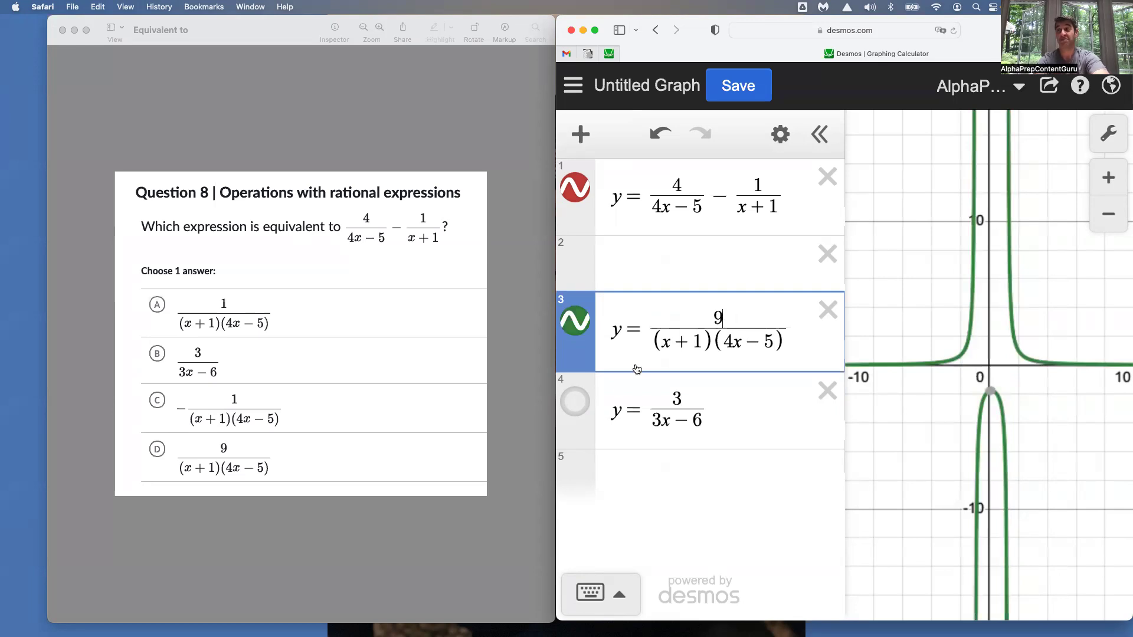
pyautogui.click(582, 321)
pyautogui.click(583, 322)
pyautogui.click(583, 322)
pyautogui.click(583, 322)
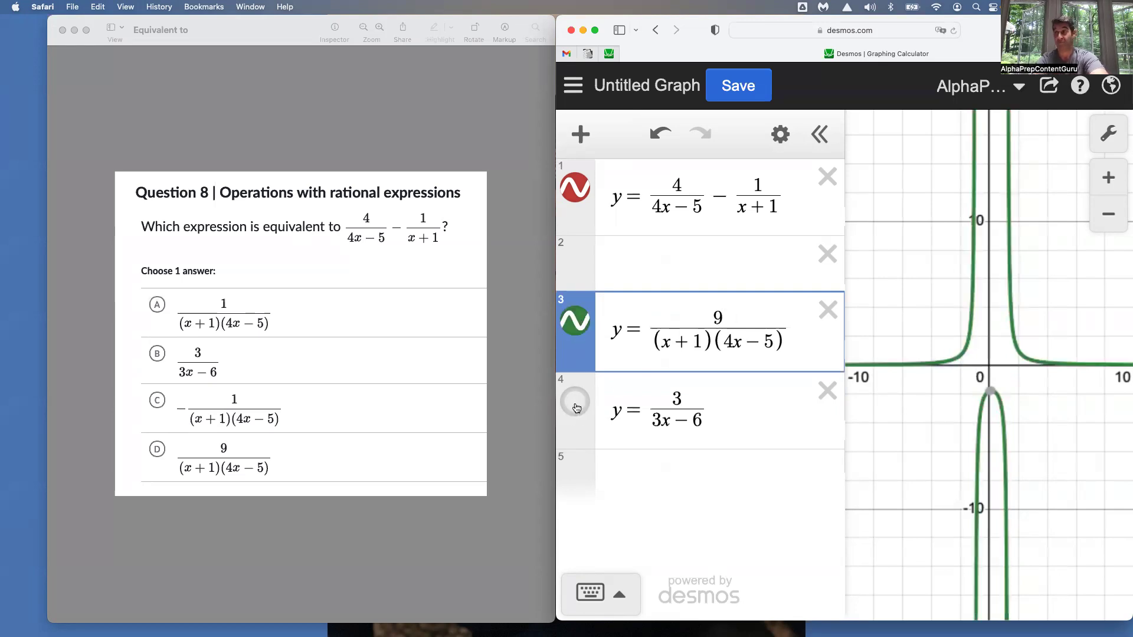
# Show the graph of y = 3/(3x−6) and toggle it to compare it with the other curves
pyautogui.click(577, 408)
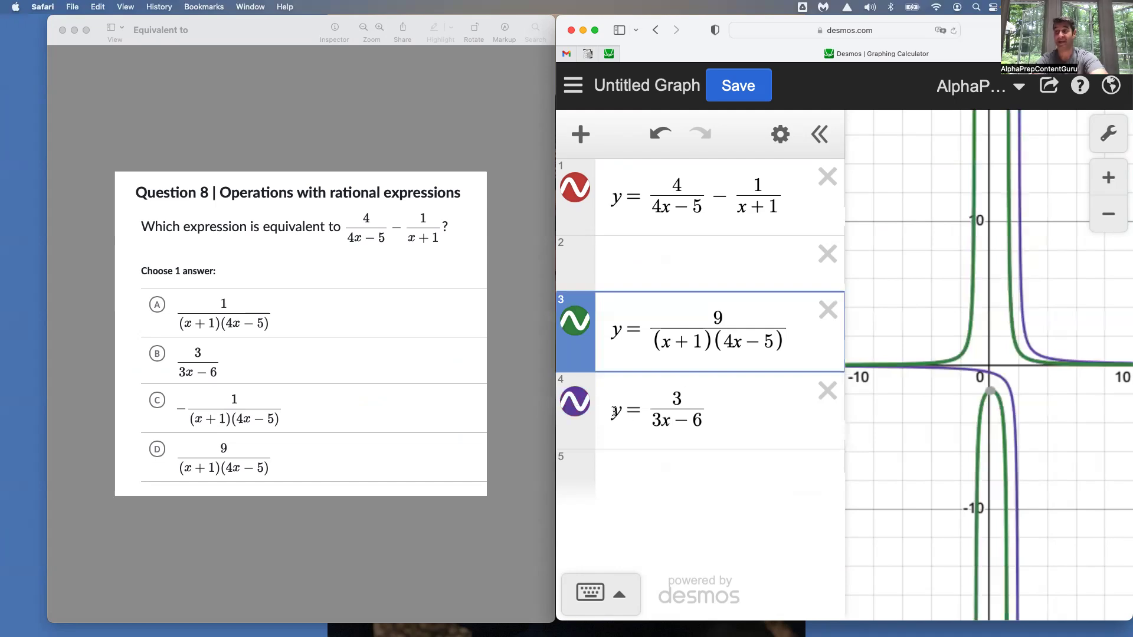
pyautogui.click(570, 408)
pyautogui.click(570, 407)
pyautogui.click(570, 408)
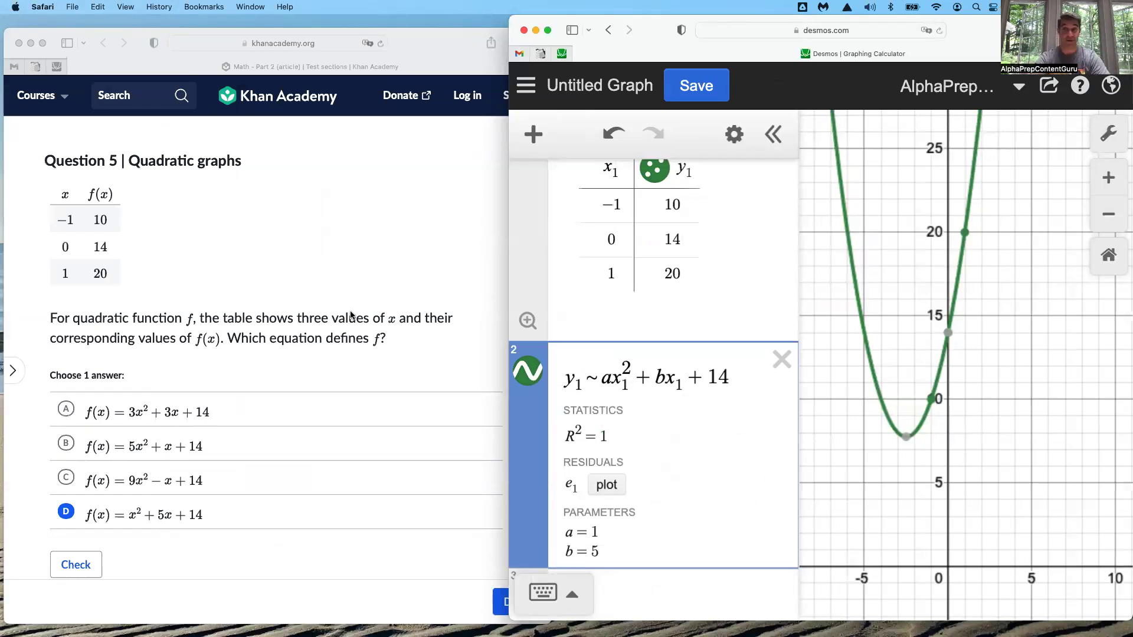
# Add a new blank table below the regression and delete it
pyautogui.scroll(1, 649, 349)
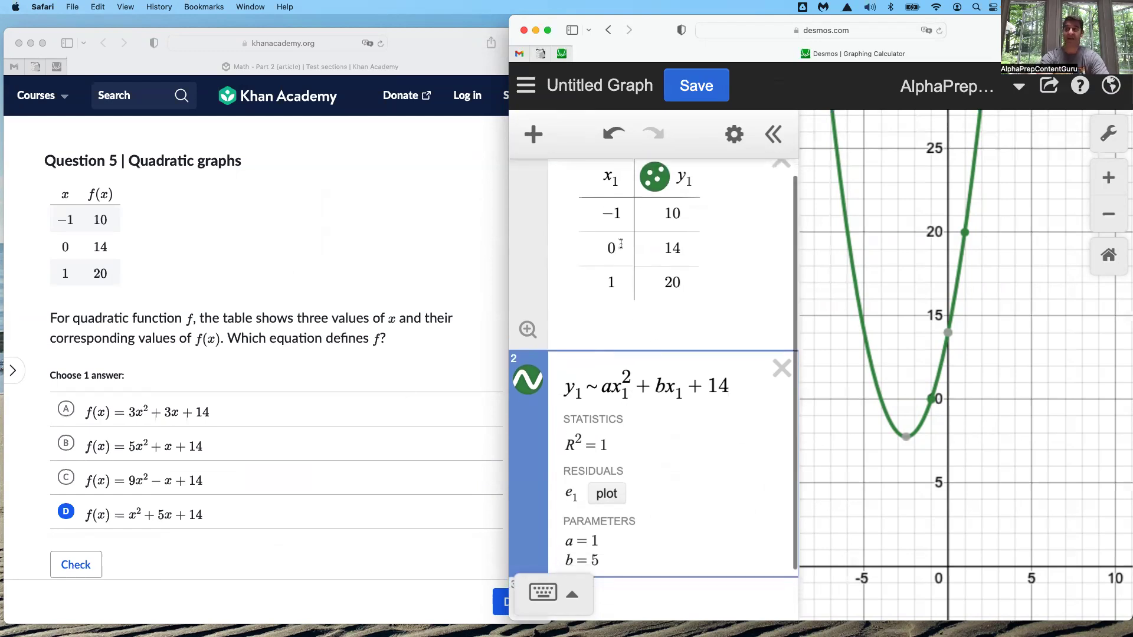
pyautogui.click(533, 134)
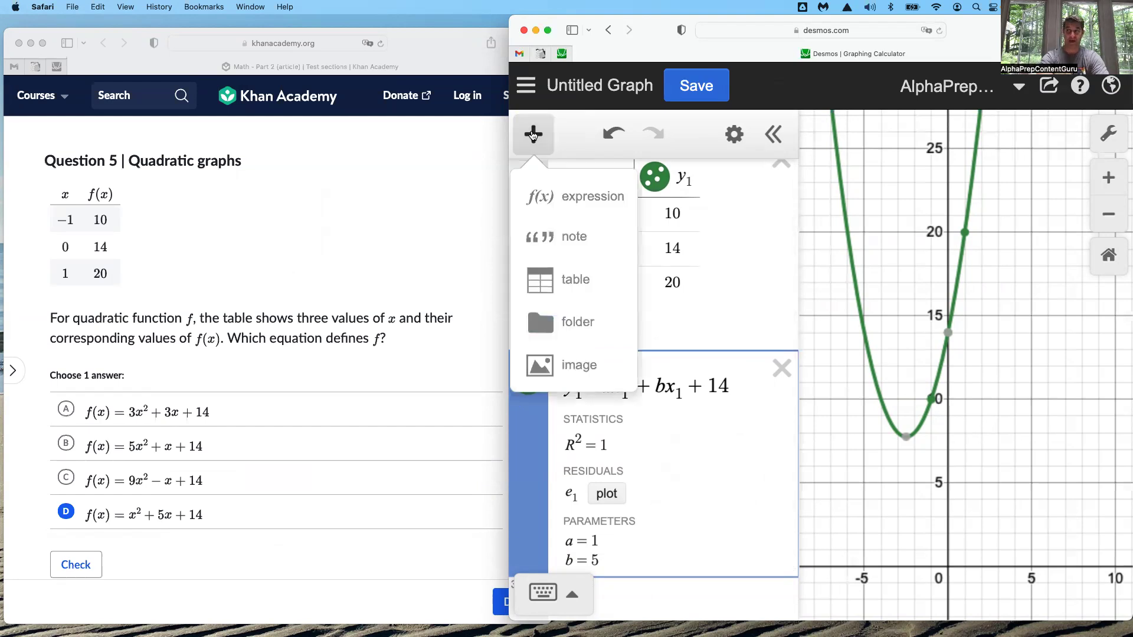
pyautogui.click(576, 281)
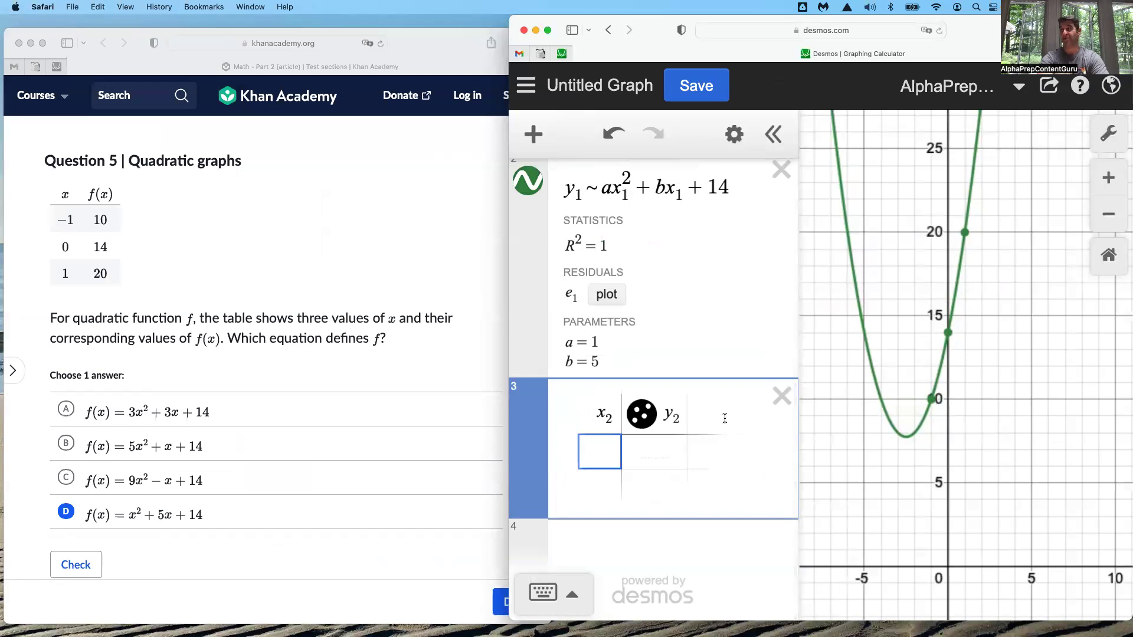
pyautogui.click(781, 396)
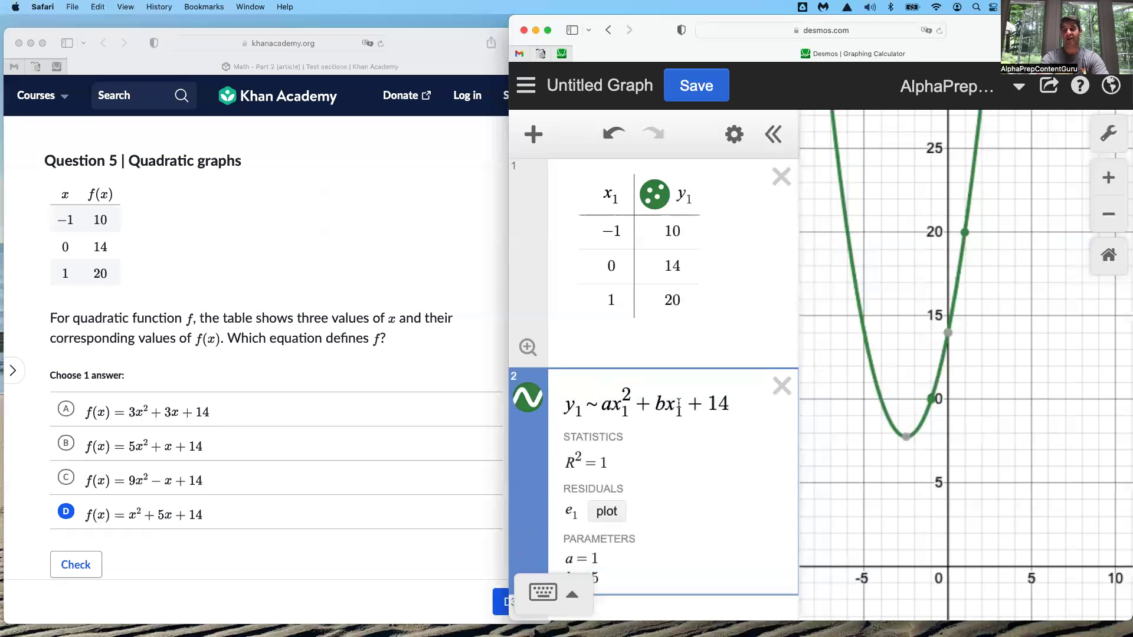
# Highlight the tilde in the regression formula, then replace the whole formula with the beginning y₁ ~
pyautogui.scroll(-1, 711, 454)
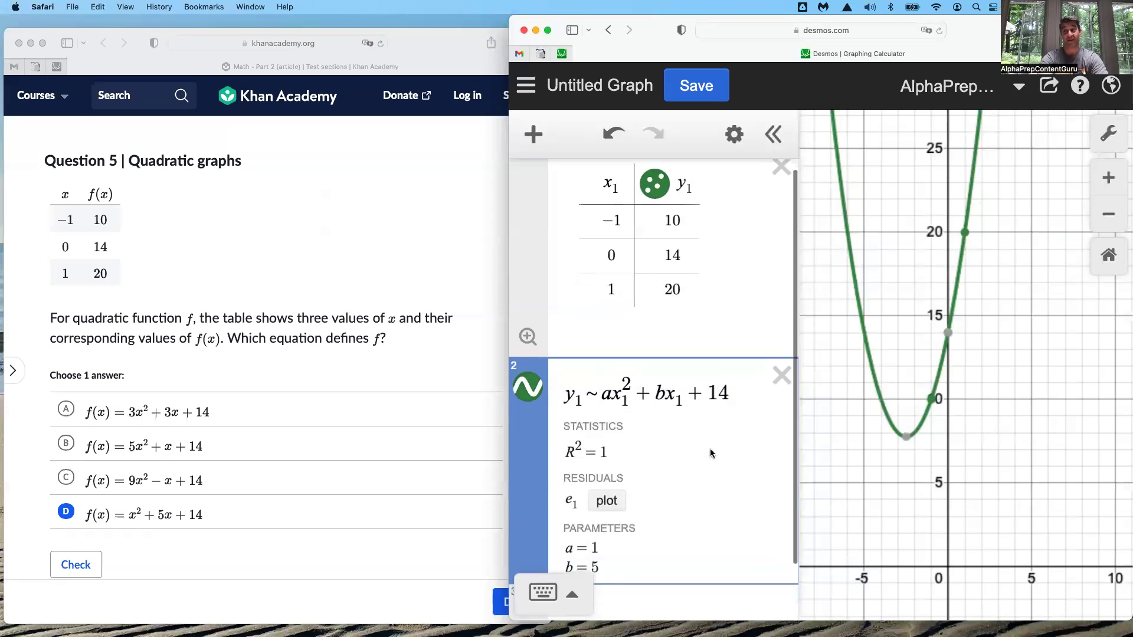
pyautogui.moveTo(602, 395); pyautogui.dragTo(589, 395)
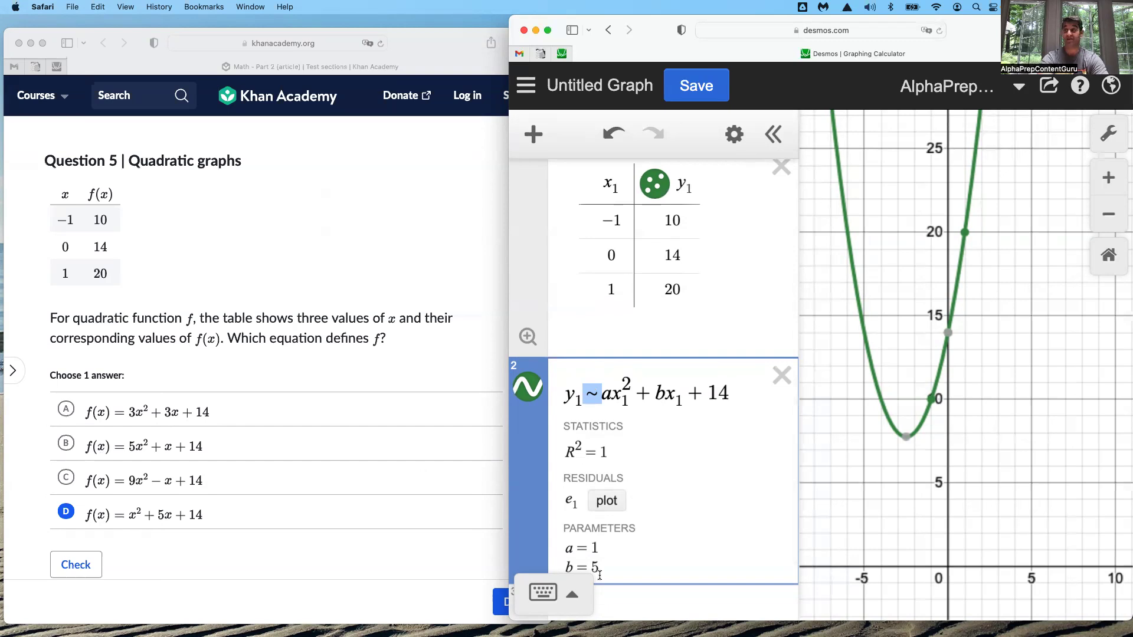
pyautogui.moveTo(732, 393); pyautogui.dragTo(554, 404)
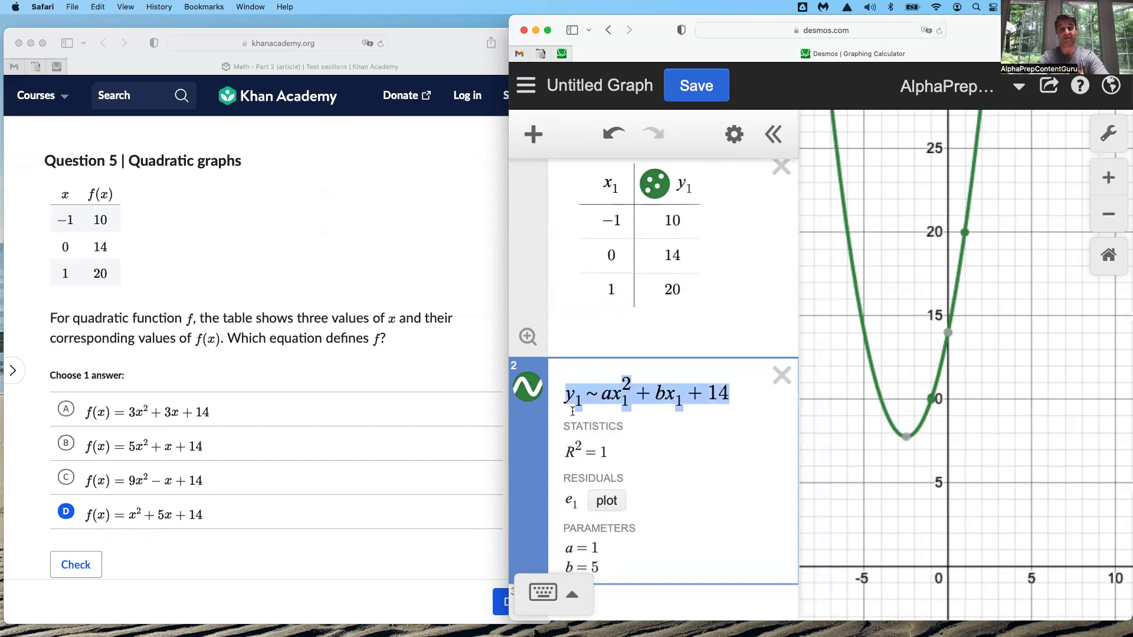
pyautogui.write('y')
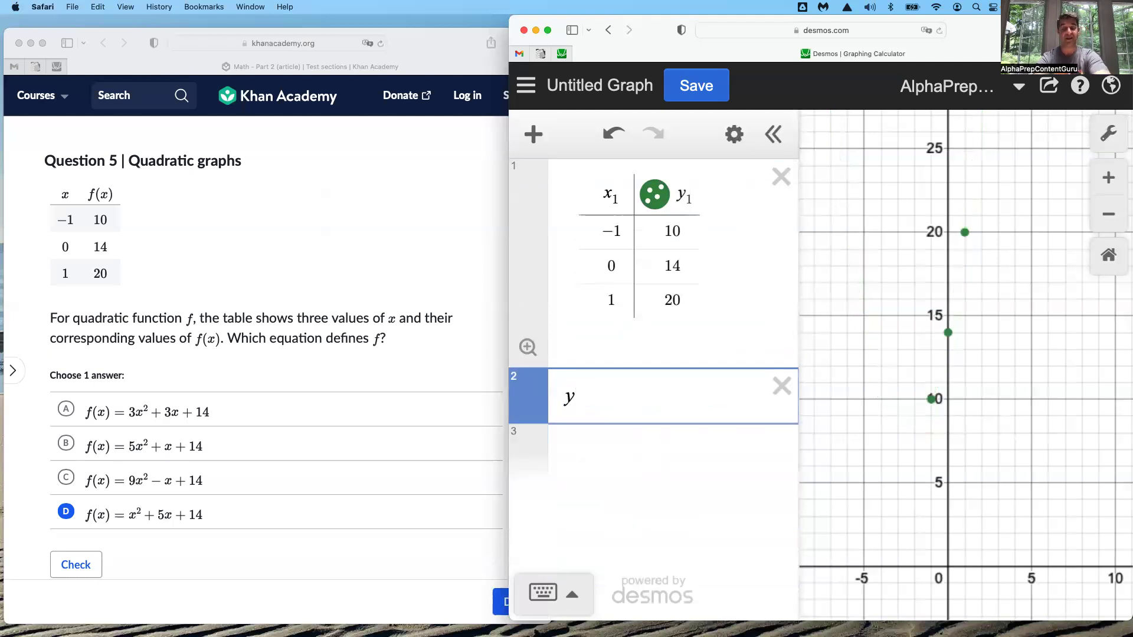
pyautogui.press('BackSpace')
pyautogui.write('y1')
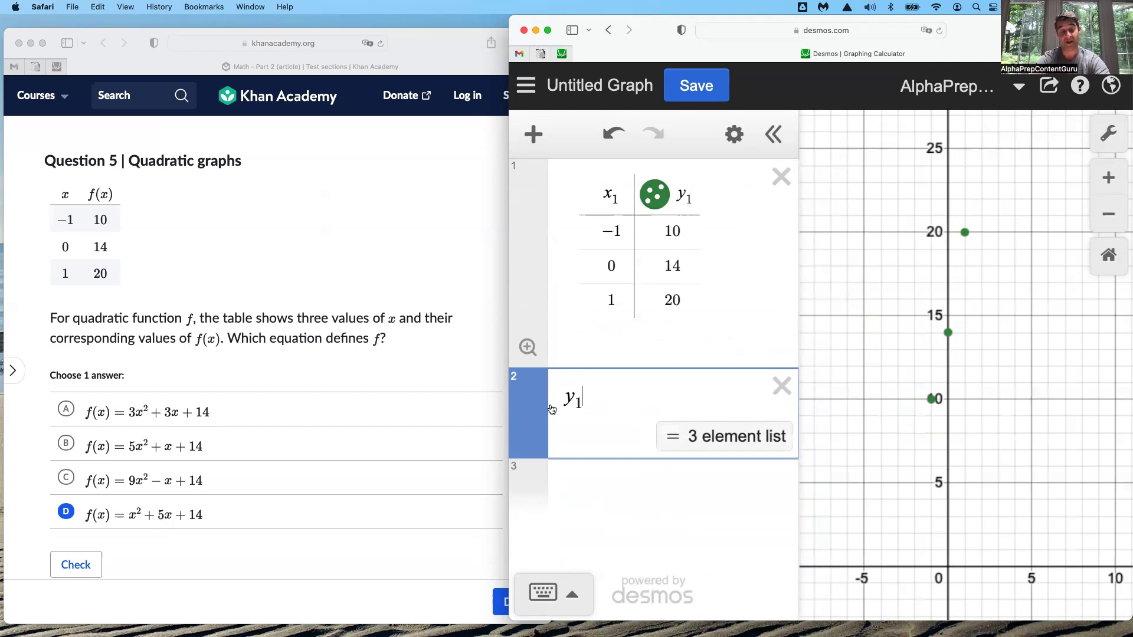
pyautogui.write('~')
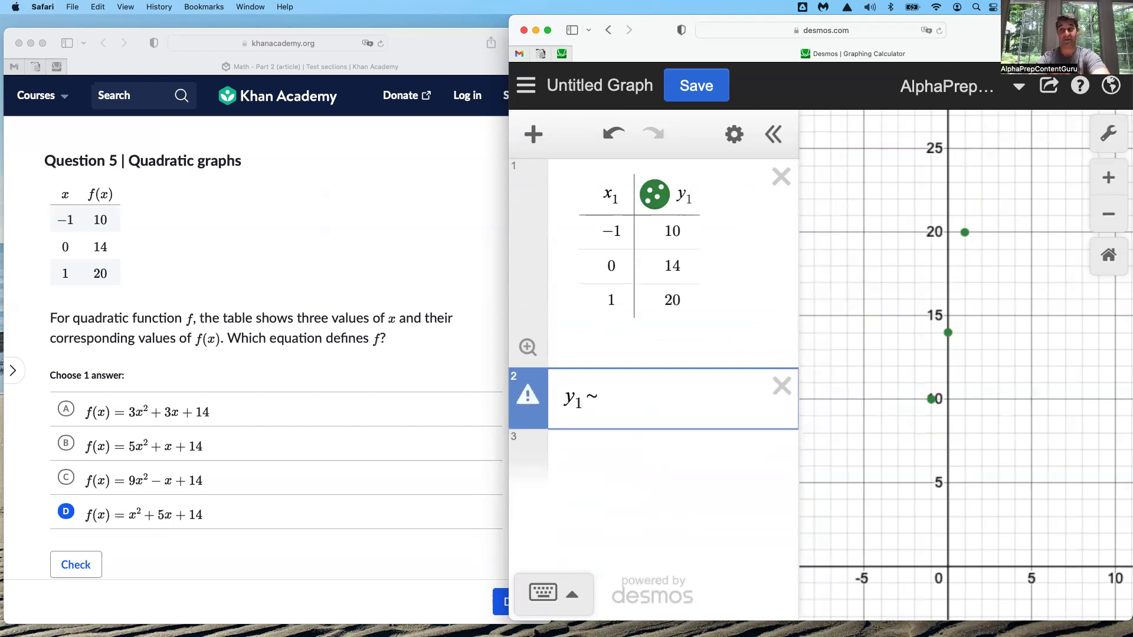
pyautogui.write('ax1')
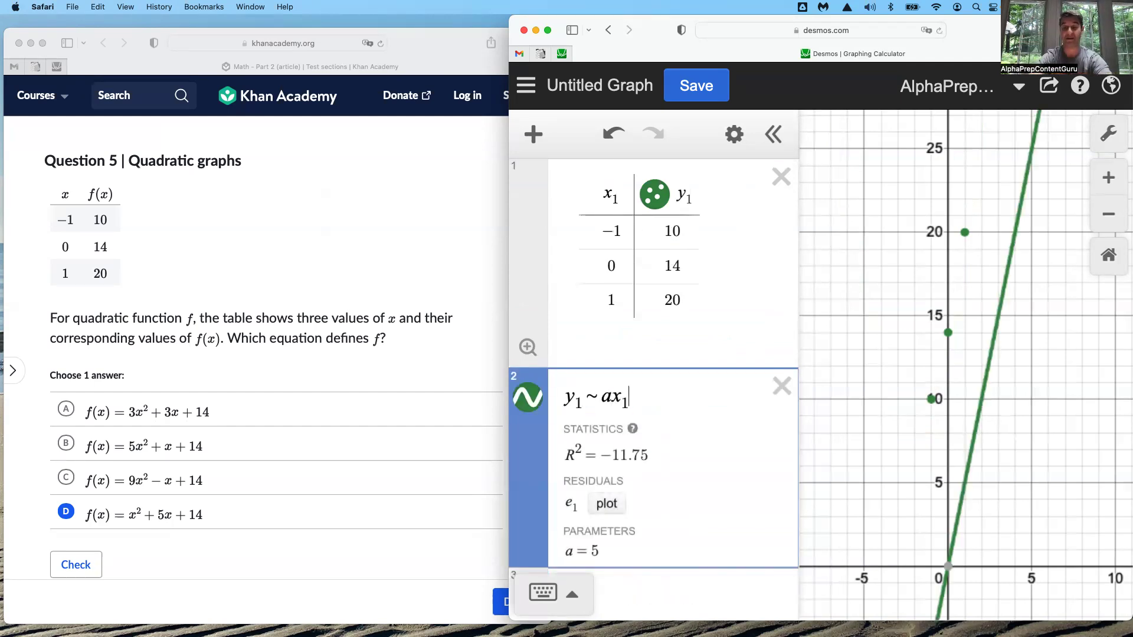
pyautogui.write('^')
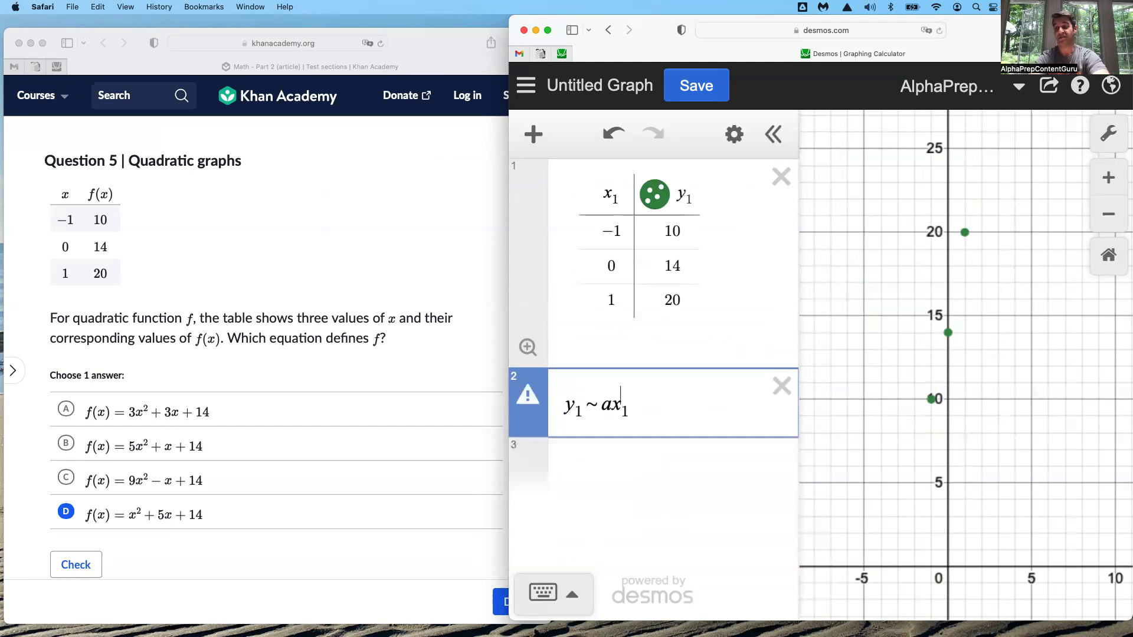
pyautogui.write('2')
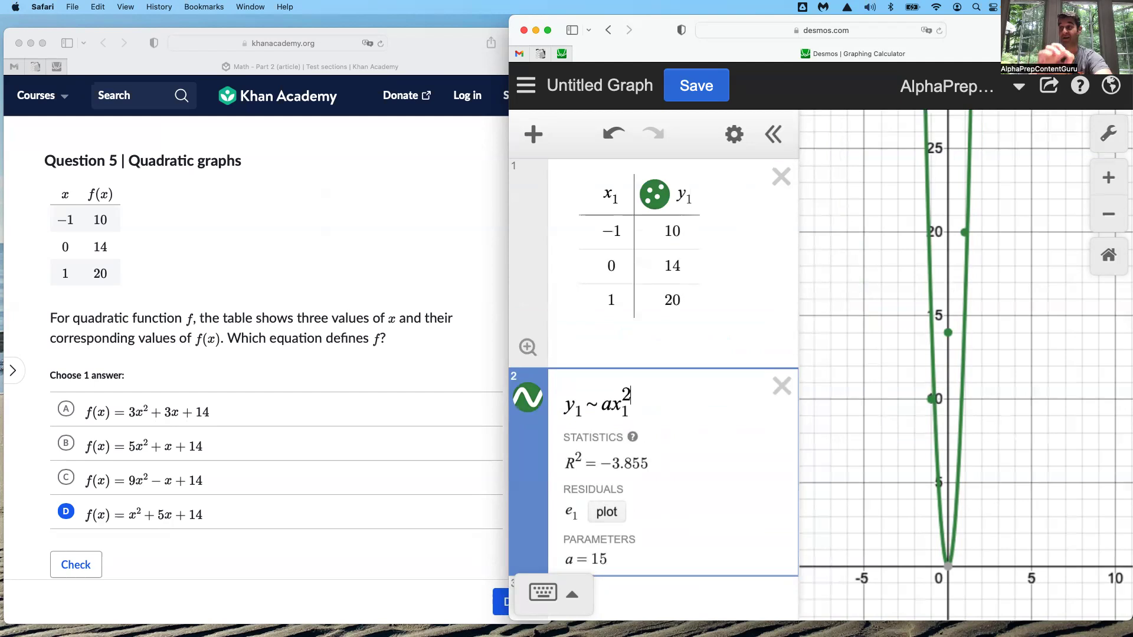
# Append the term ax₁² to the regression, removing the exponent once and re-entering it from the on-screen keypad
pyautogui.press('BackSpace')
pyautogui.press('BackSpace')
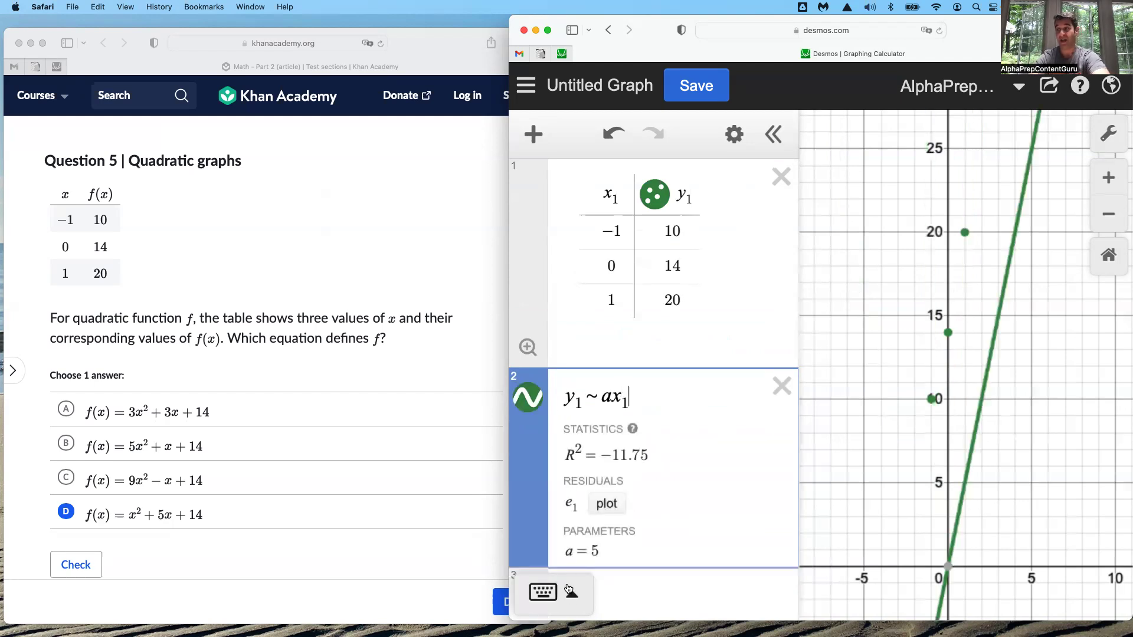
pyautogui.click(569, 590)
pyautogui.click(661, 472)
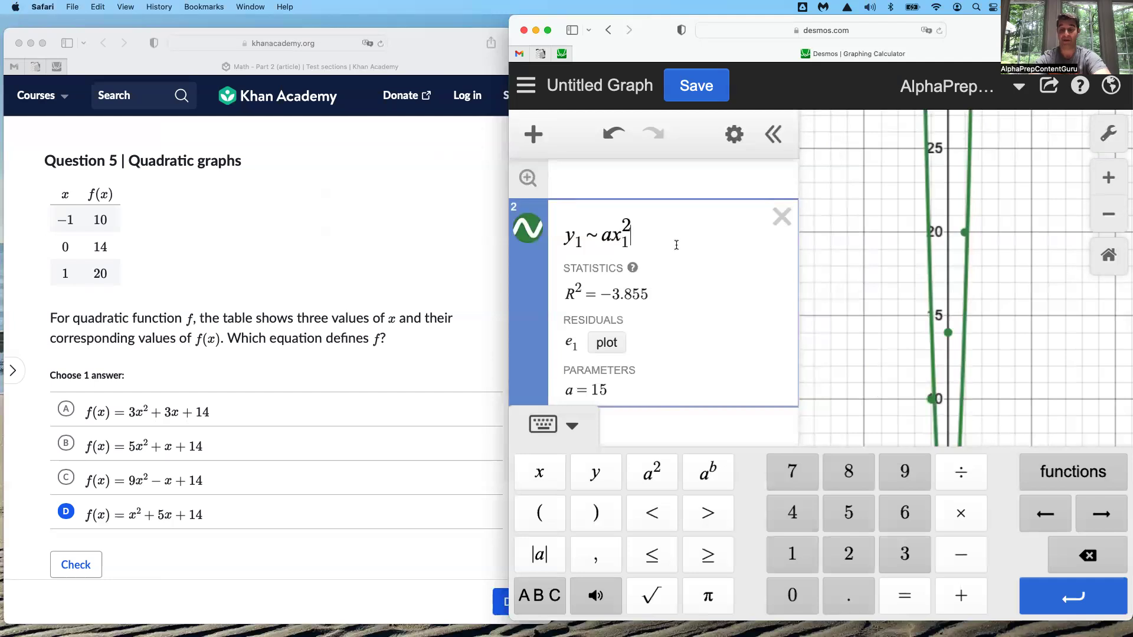
# Complete the quadratic regression by appending + bx₁ + 14
pyautogui.press('Right')
pyautogui.write('+bx1')
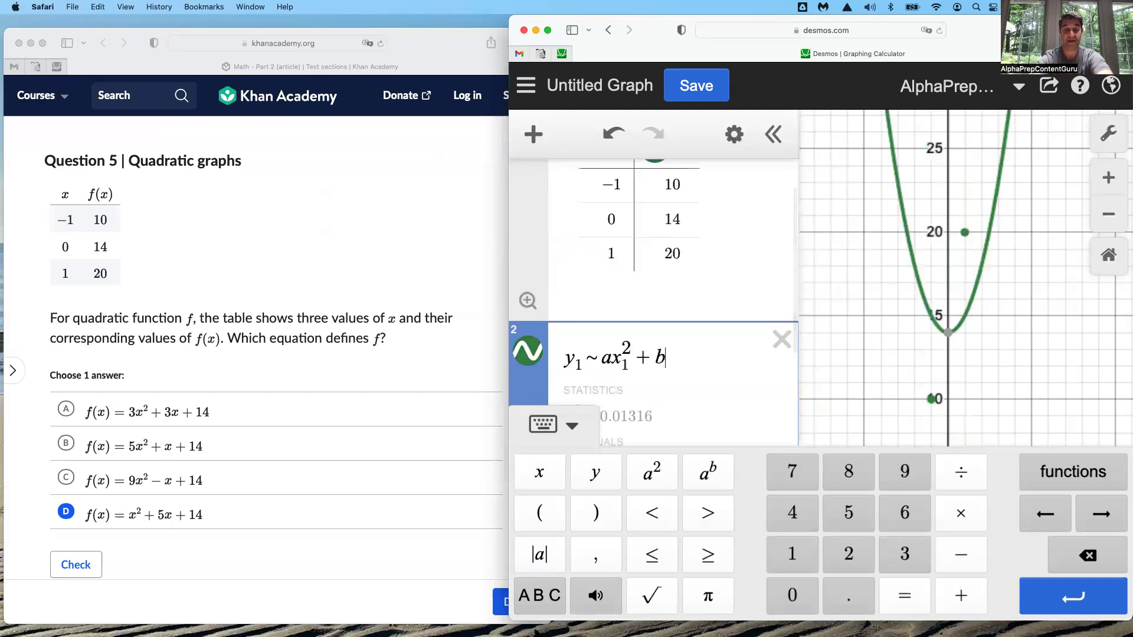
pyautogui.write('+')
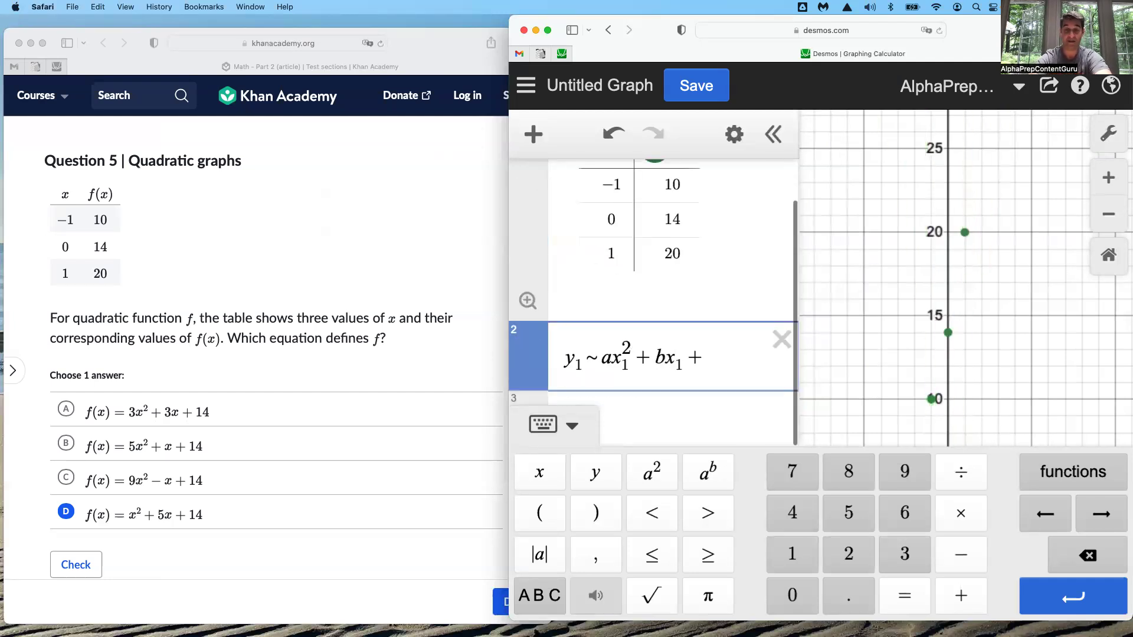
pyautogui.write('14')
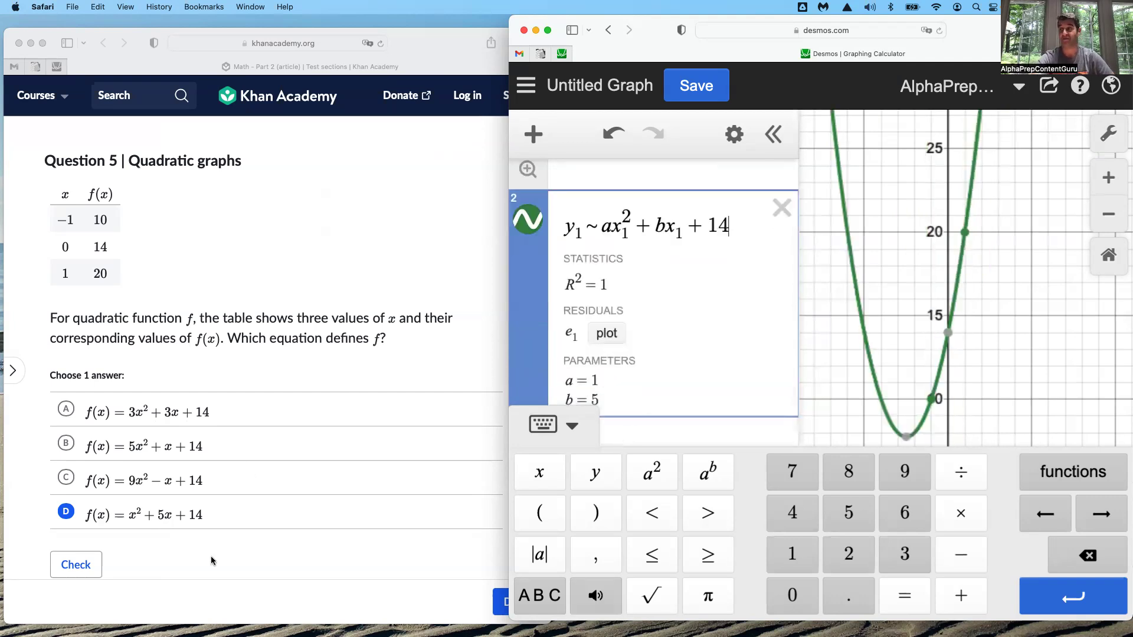
# Hide the on-screen keypad and delete the quadratic regression below the data table
pyautogui.click(572, 426)
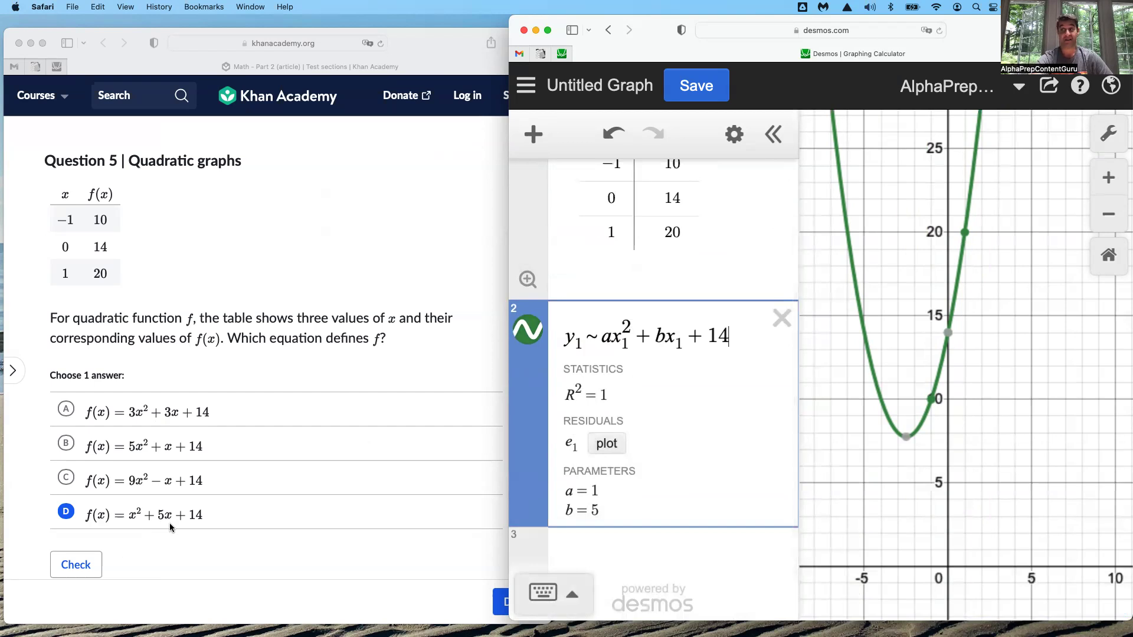
pyautogui.scroll(2, 703, 401)
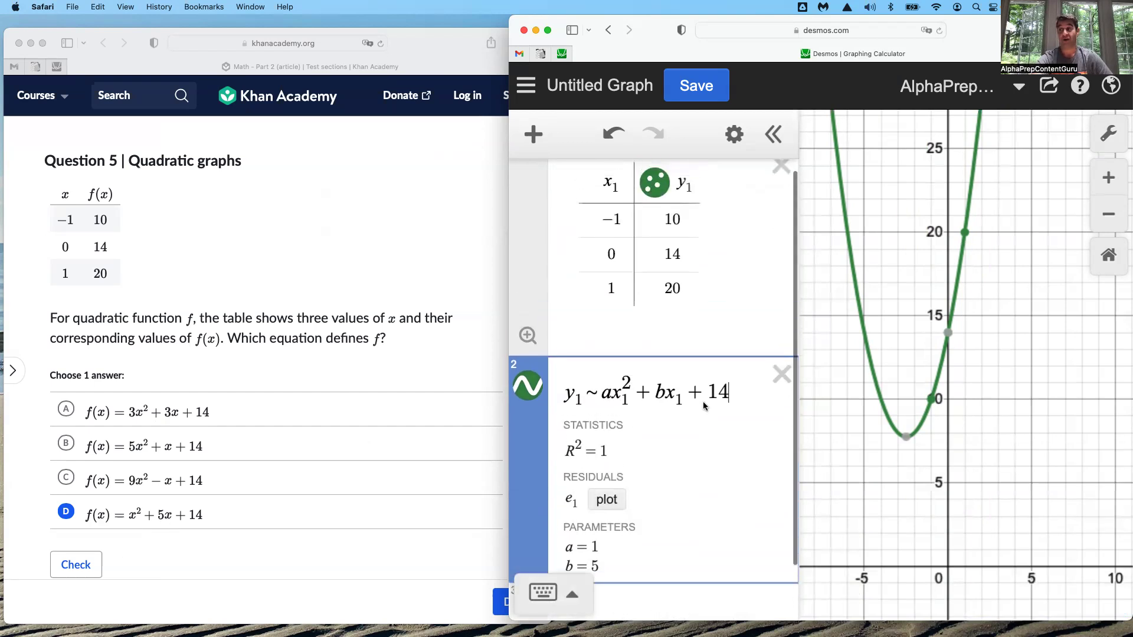
pyautogui.click(783, 376)
# Graph f(x) = 3x² + 3x + 14 below the table and show the coordinates of the data point (−1, 10)
pyautogui.click(602, 394)
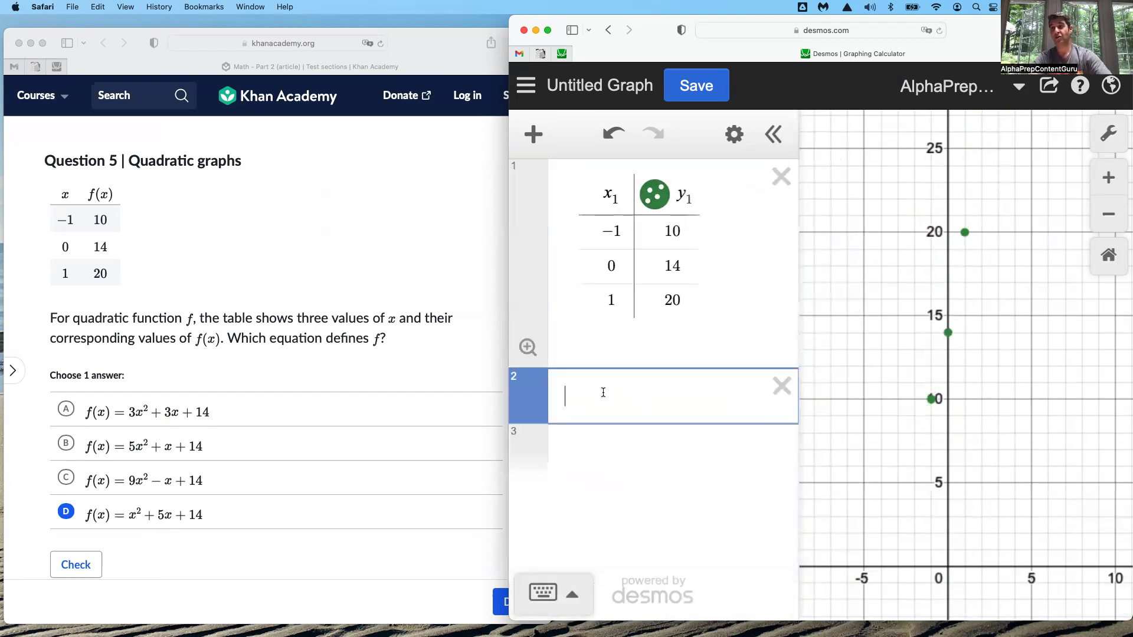
pyautogui.write('f(x)')
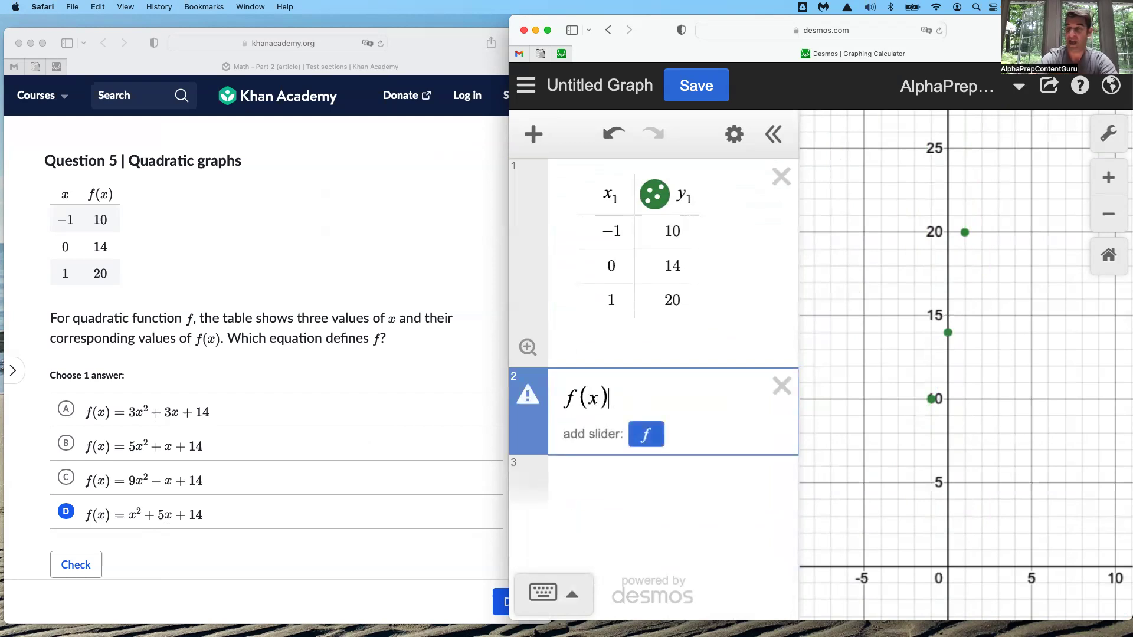
pyautogui.write(' = 3x')
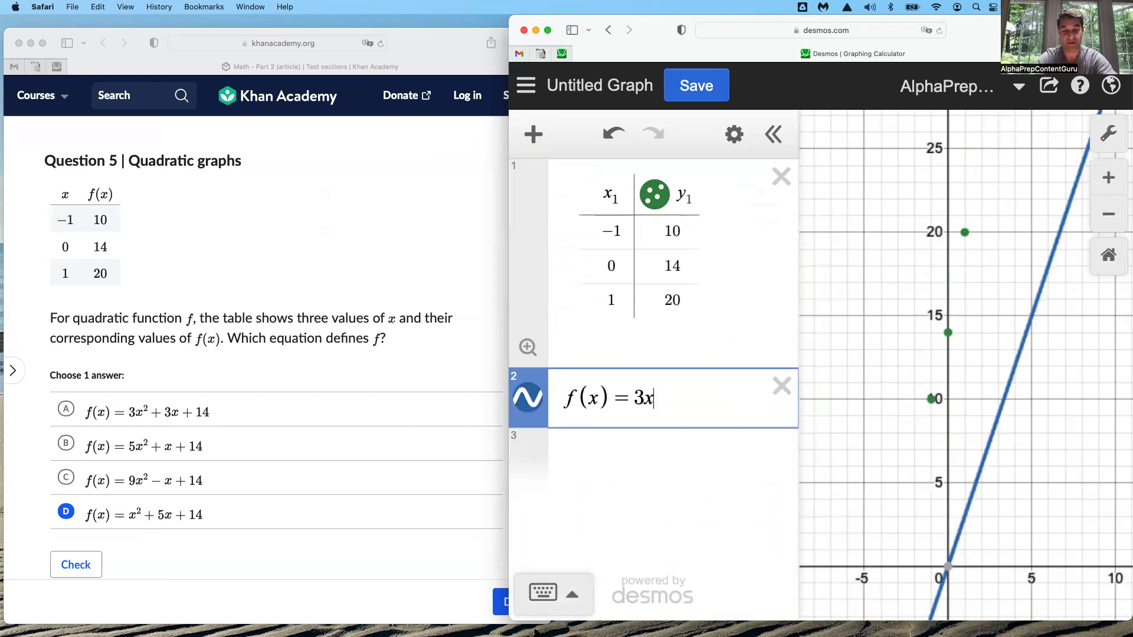
pyautogui.write('^2')
pyautogui.press('Right')
pyautogui.write('+3x')
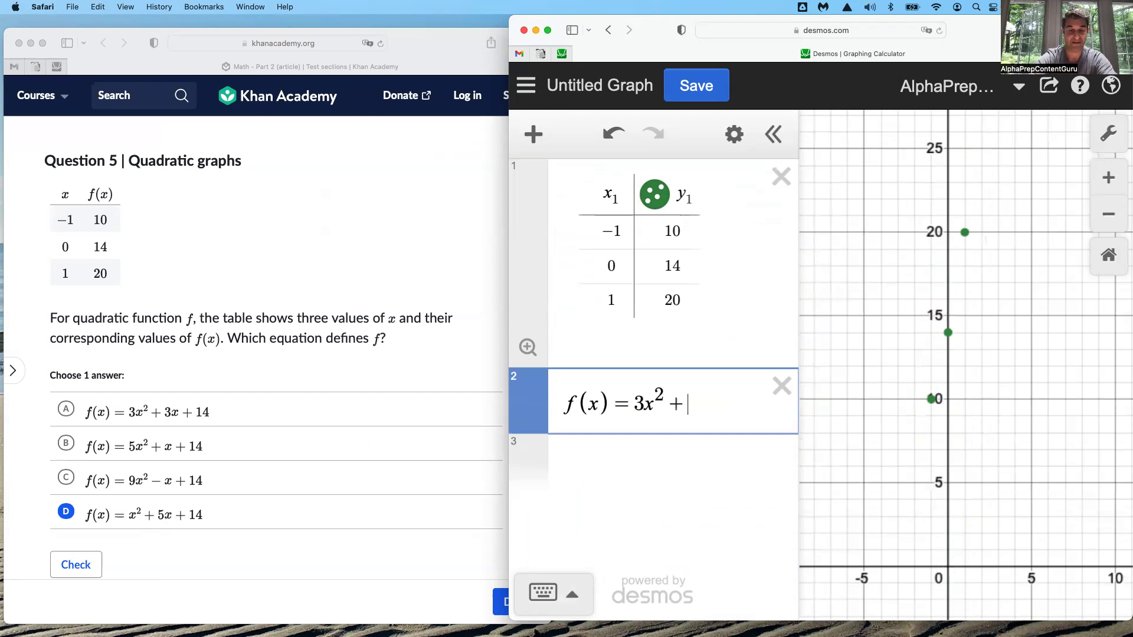
pyautogui.write('+14')
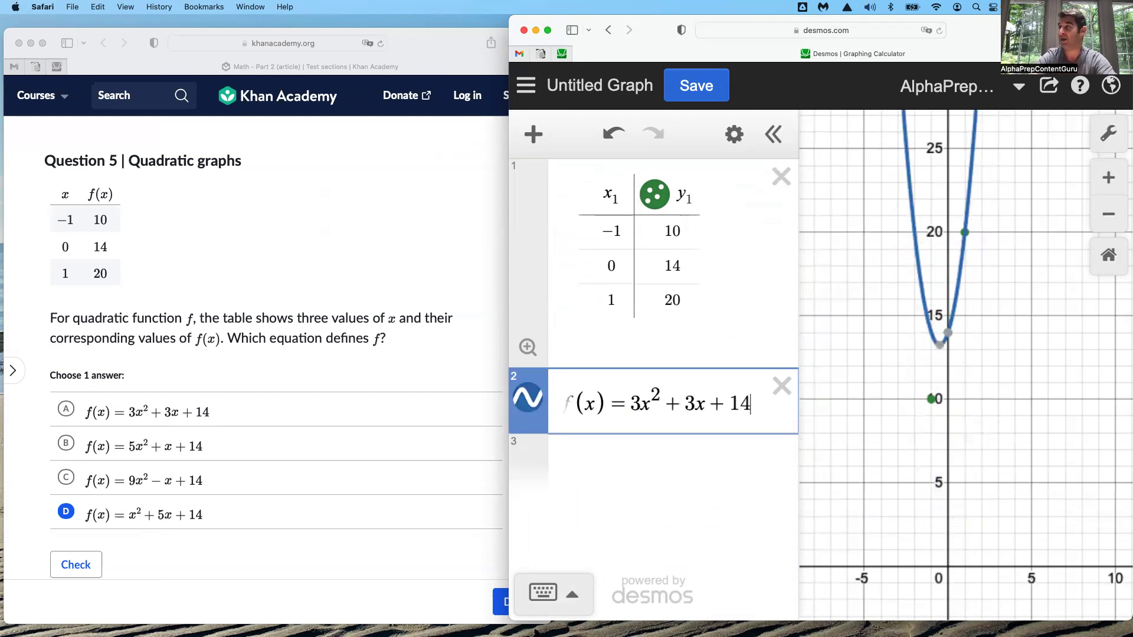
pyautogui.click(933, 398)
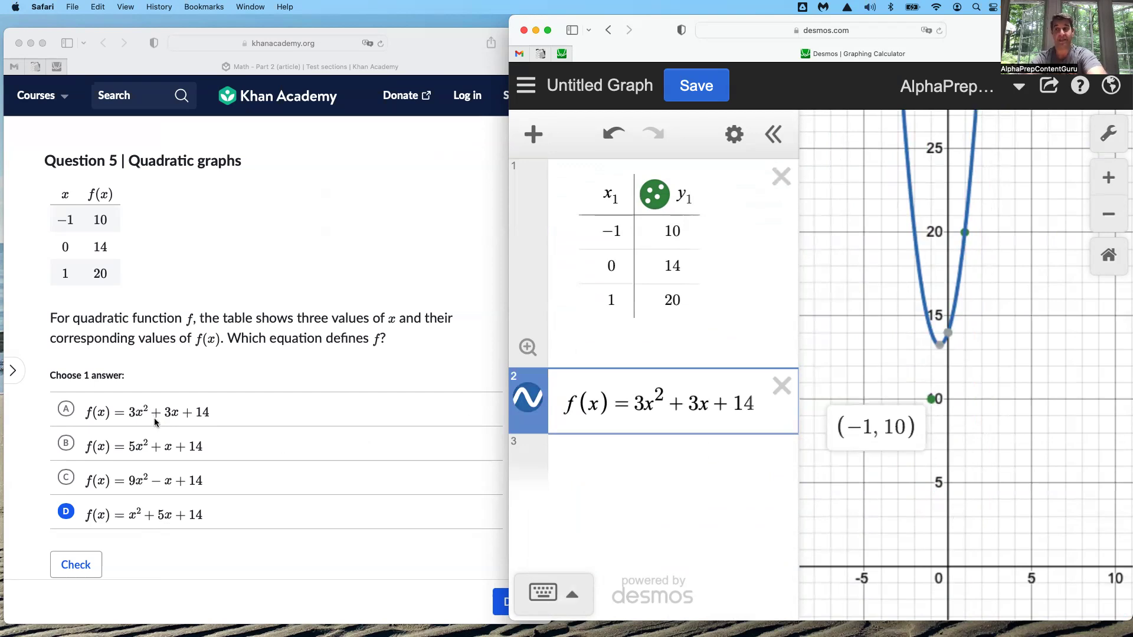
# Edit the function's coefficients so that it reads f(x) = x² + 5x + 14
pyautogui.click(644, 405)
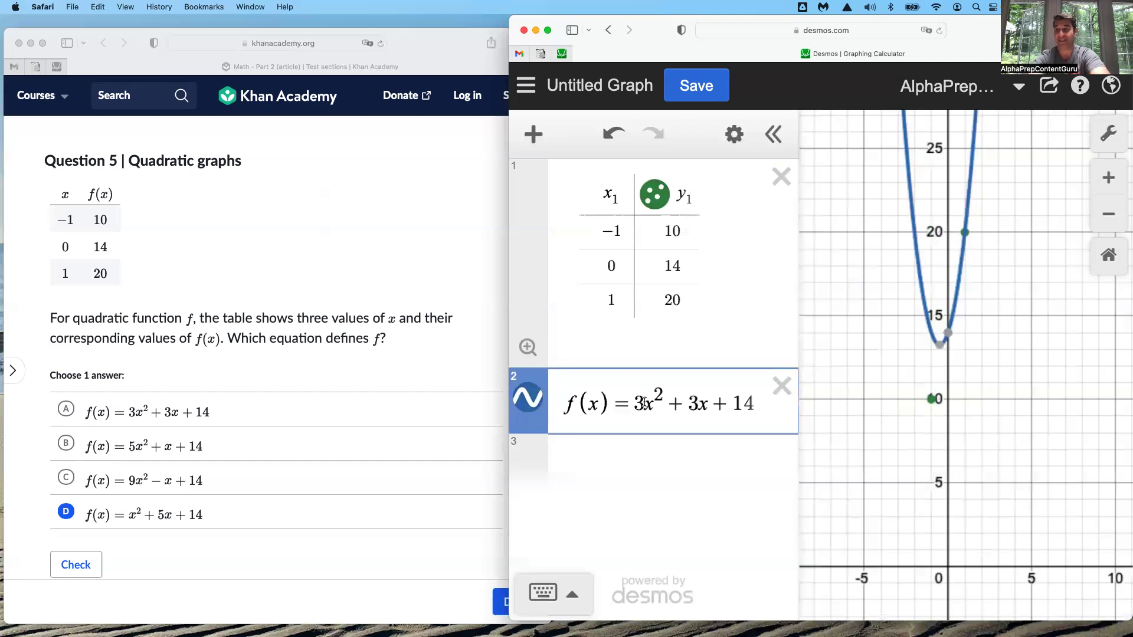
pyautogui.press('BackSpace')
pyautogui.press('Right')
pyautogui.press('Right')
pyautogui.press('Right')
pyautogui.press('Right')
pyautogui.press('Right')
pyautogui.press('Right')
pyautogui.press('BackSpace')
pyautogui.write('5')
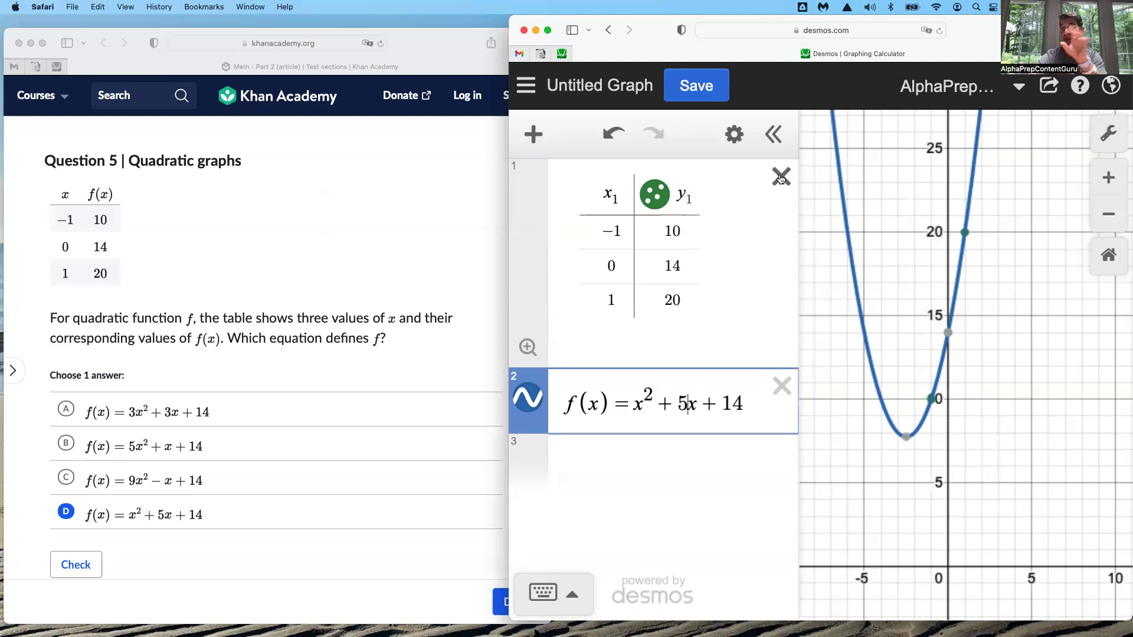
# Delete the data table and change the remaining function to f(x) = 5x² + x + 14
pyautogui.click(780, 177)
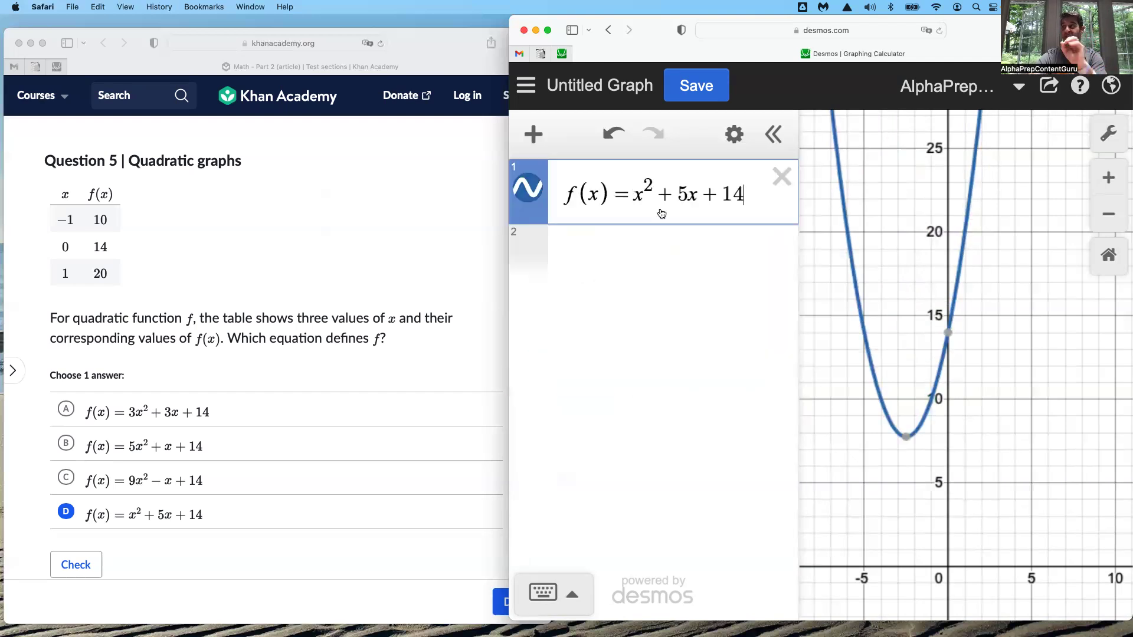
pyautogui.click(634, 196)
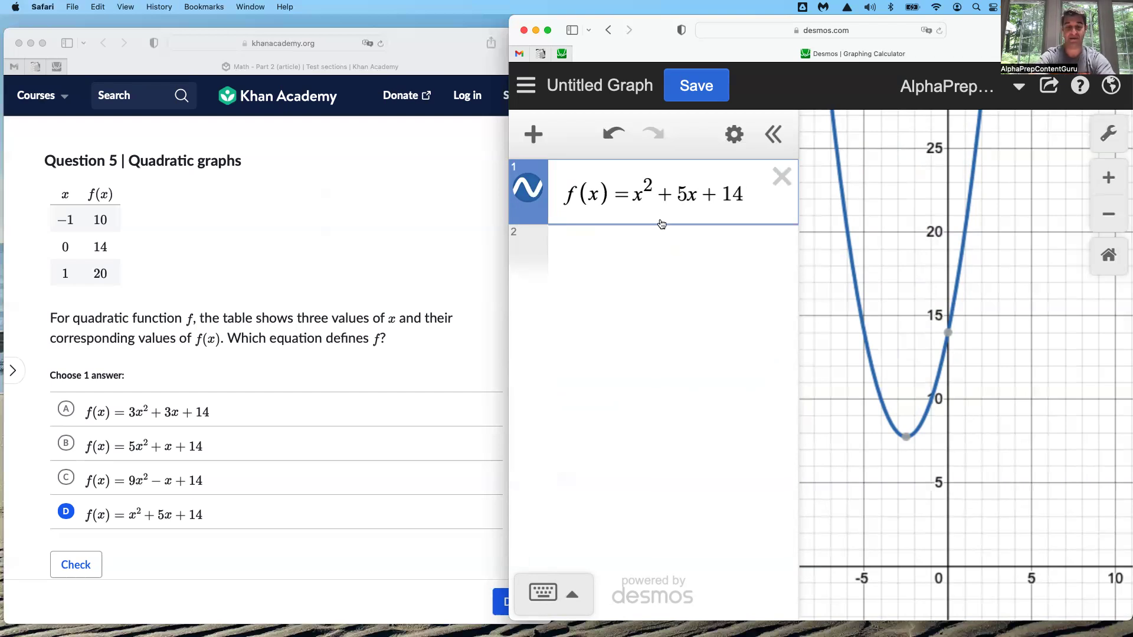
pyautogui.write('5')
pyautogui.press('Right')
pyautogui.press('Right')
pyautogui.press('Right')
pyautogui.press('Right')
pyautogui.press('Right')
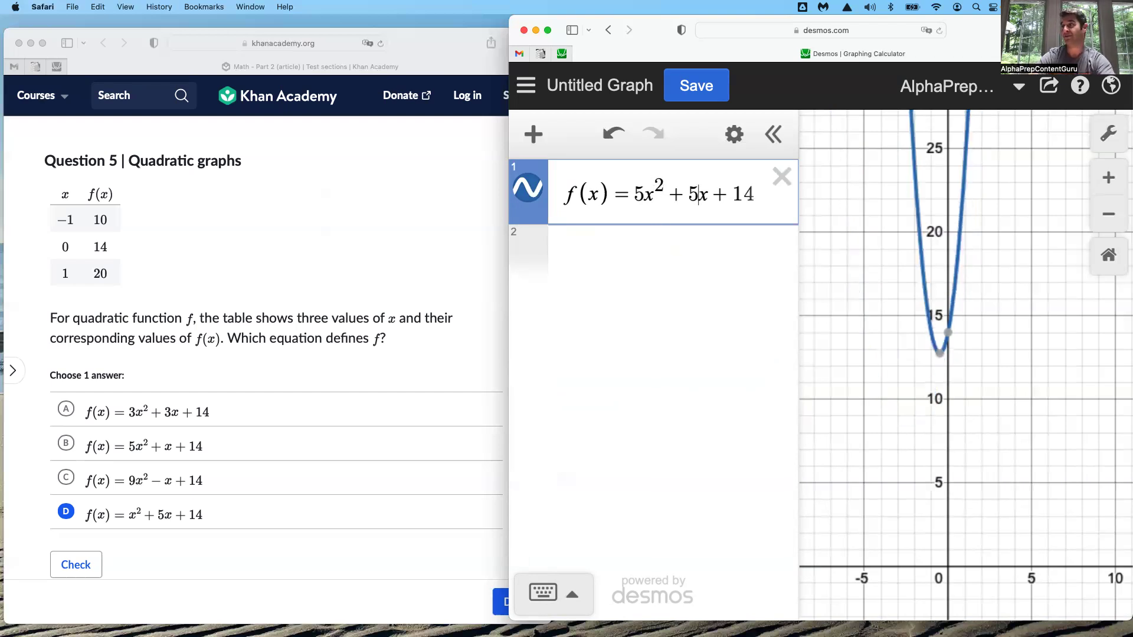
pyautogui.press('BackSpace')
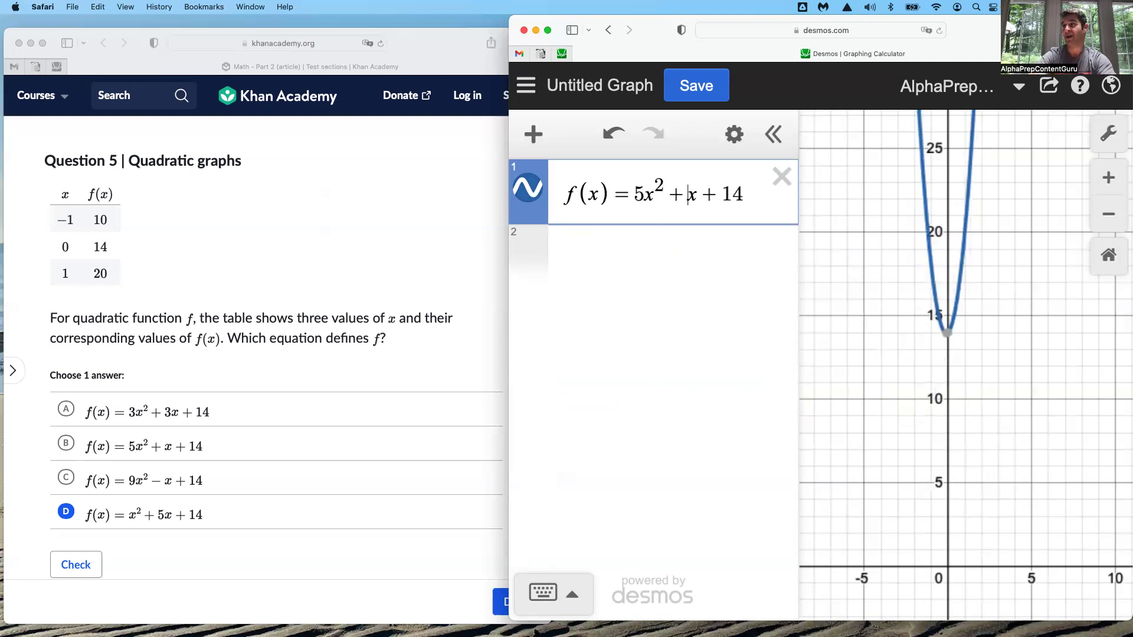
# Create a table of values from the function and set its first three x-values to −1, 0 and 1
pyautogui.click(734, 137)
pyautogui.click(674, 190)
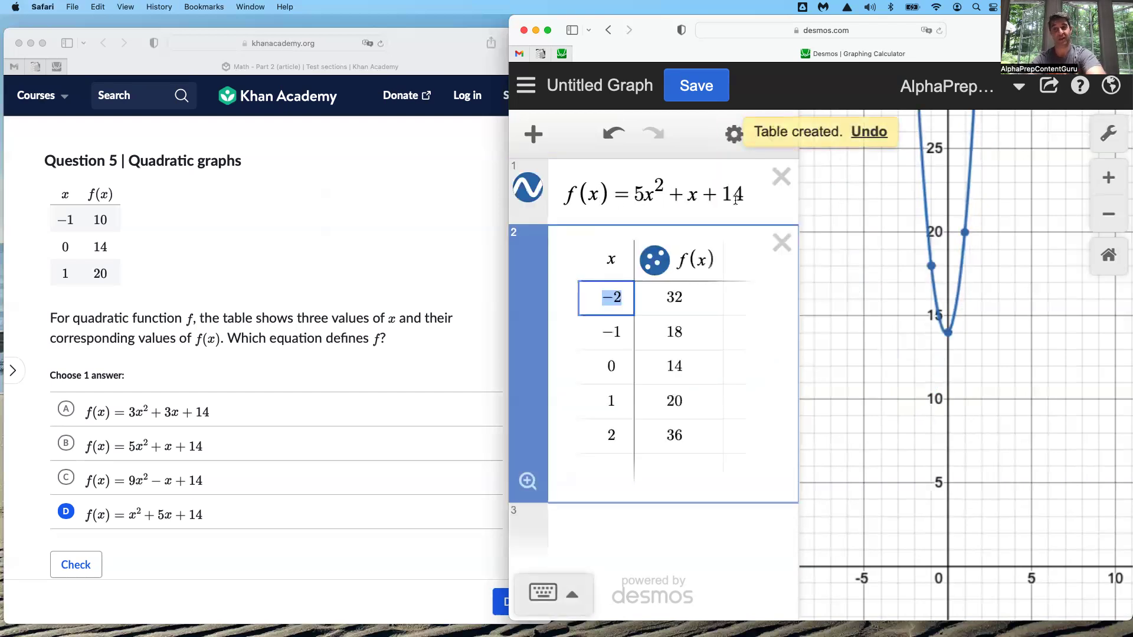
pyautogui.write('-1')
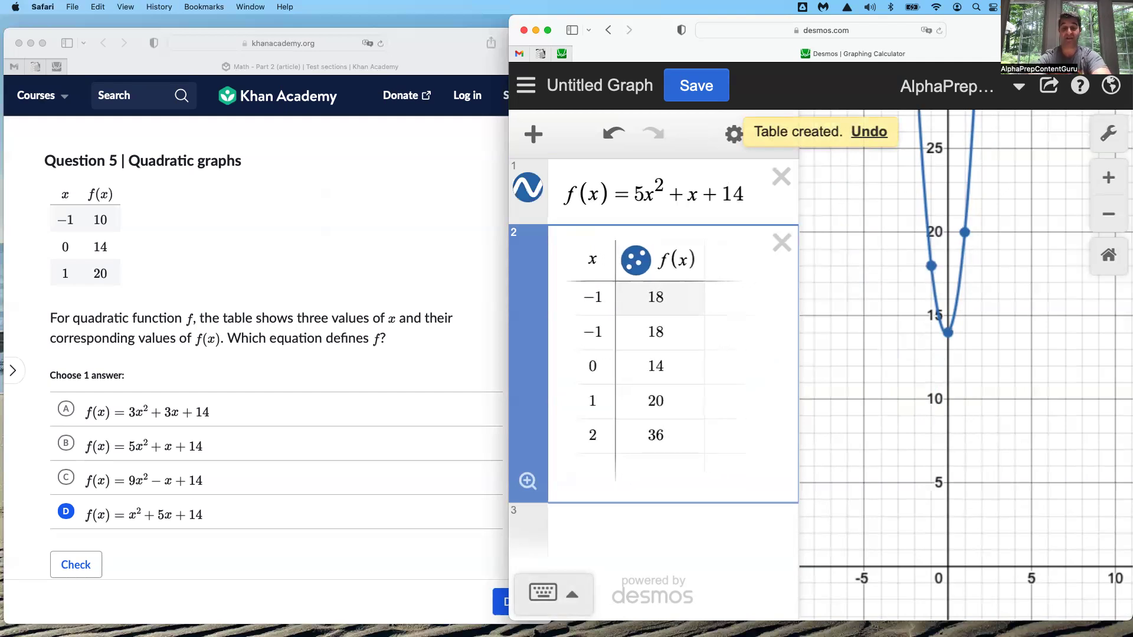
pyautogui.press('Return')
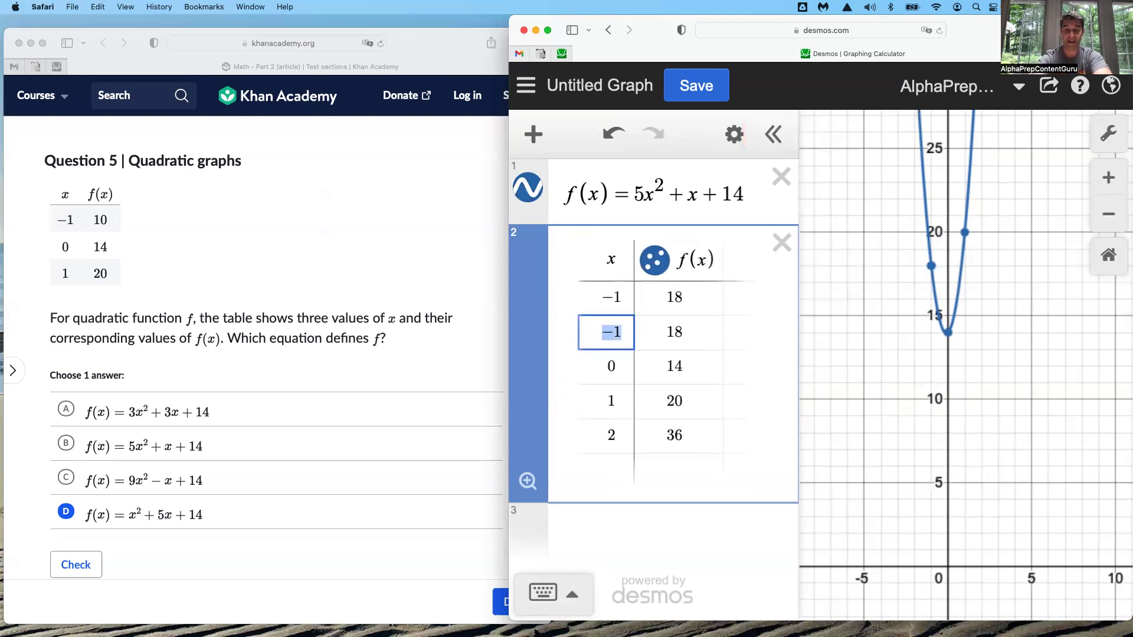
pyautogui.write('0')
pyautogui.press('Return')
pyautogui.write('1')
pyautogui.press('Return')
pyautogui.press('Return')
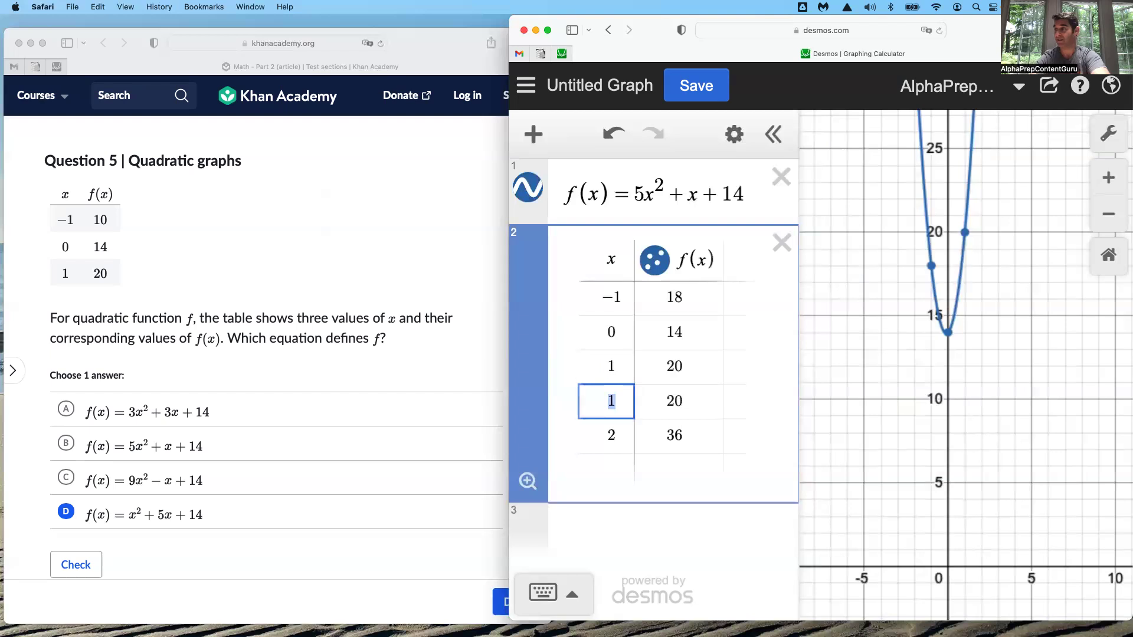
# Remove the extra rows from the function's table, keeping only x = −1, 0 and 1
pyautogui.press('BackSpace')
pyautogui.press('BackSpace')
pyautogui.press('BackSpace')
pyautogui.press('BackSpace')
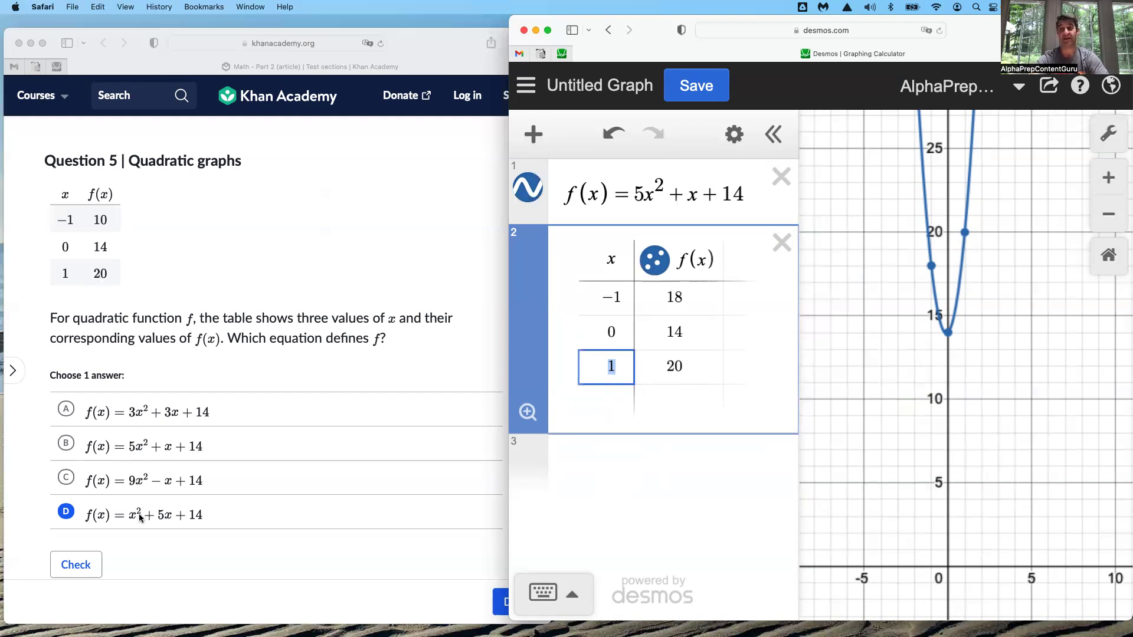
# Change the function above its table to f(x) = x² + 5x + 14 to test answer D
pyautogui.click(642, 194)
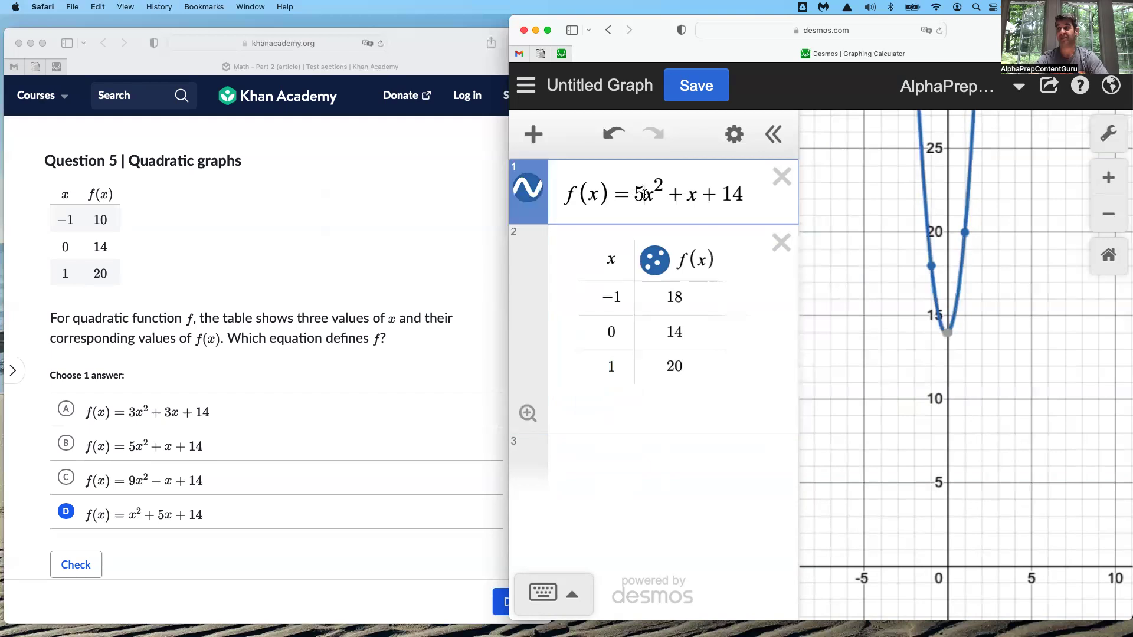
pyautogui.press('BackSpace')
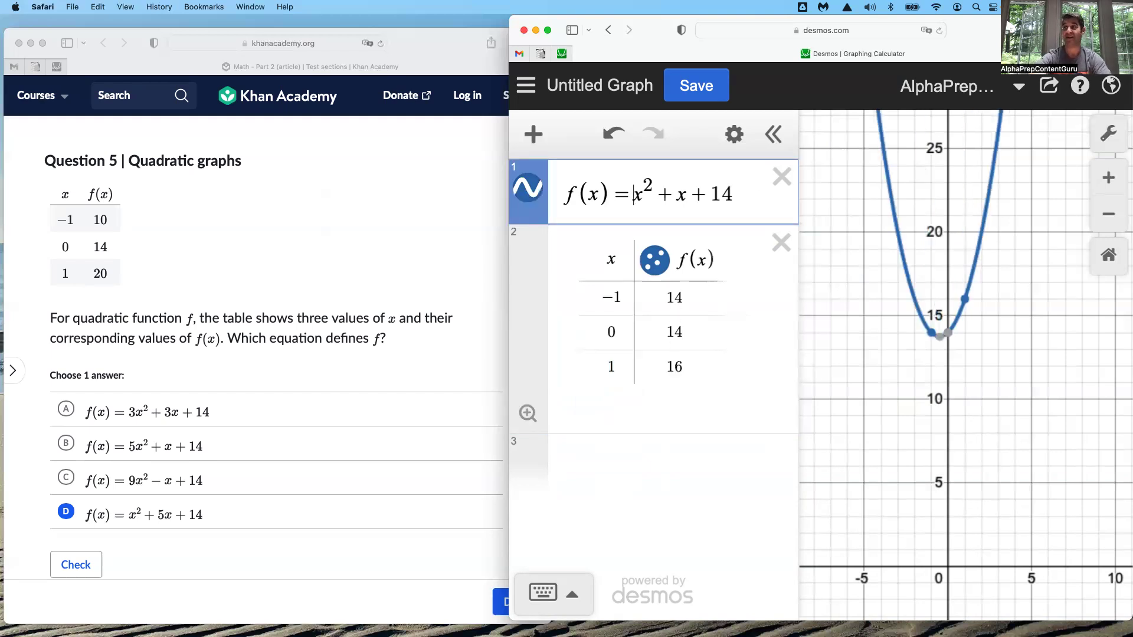
pyautogui.click(677, 194)
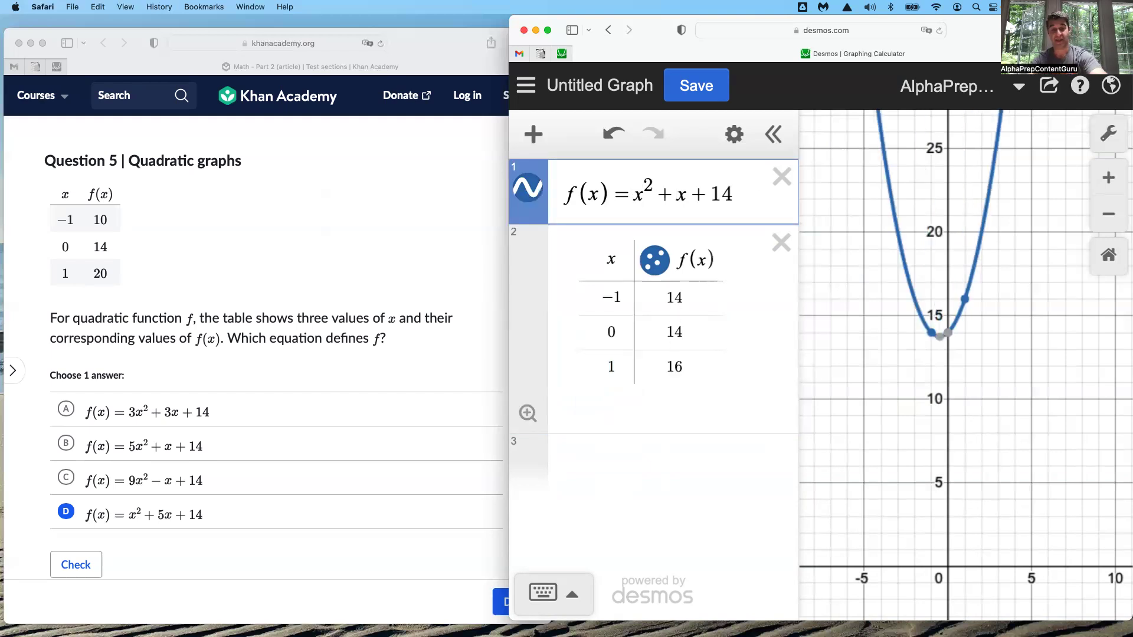
pyautogui.write('5')
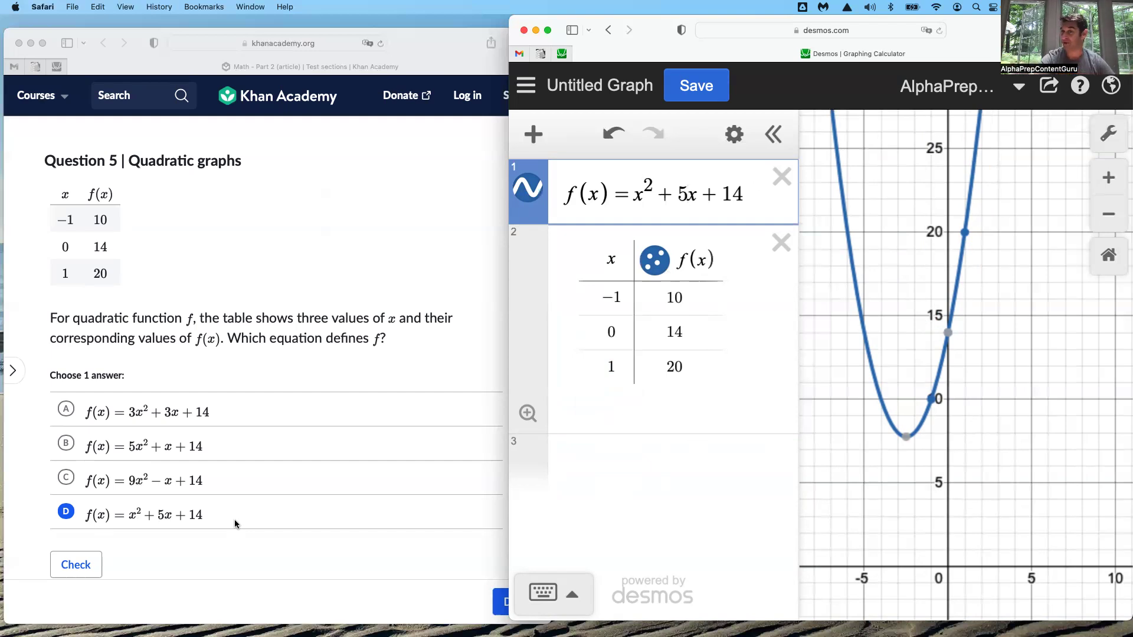
# Switch back to the AmazingDesmosFeatures! graph and place the cursor in its first note, after "6 Desmos categories"
pyautogui.hotkey('ctrl', 'Left')
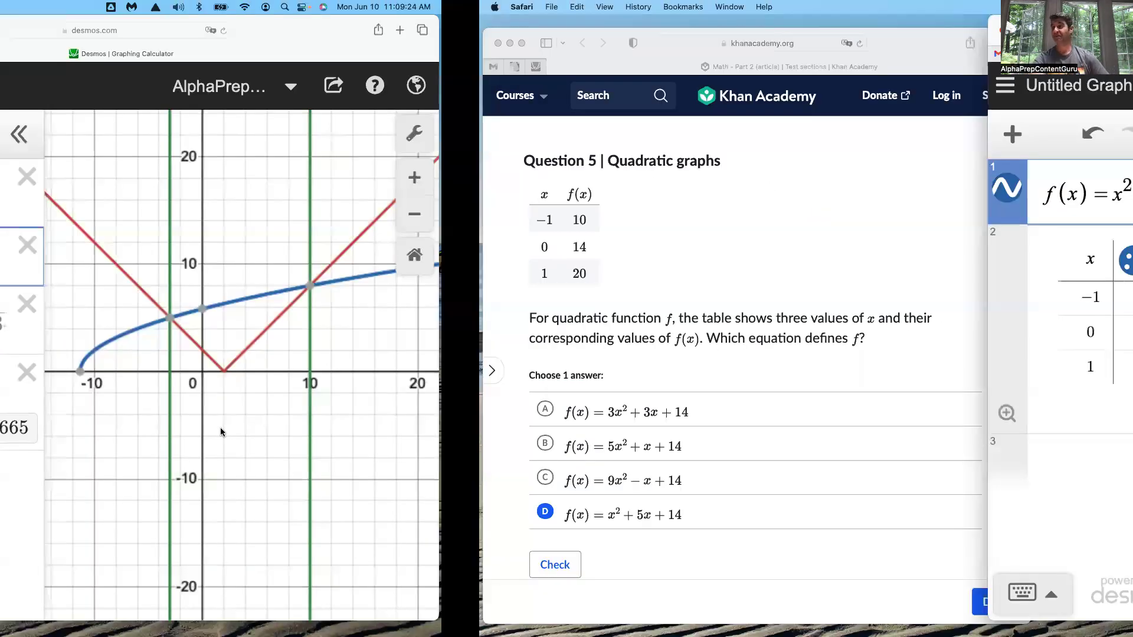
pyautogui.hotkey('ctrl', 'Left')
pyautogui.hotkey('ctrl', 'Left')
pyautogui.hotkey('ctrl', 'Left')
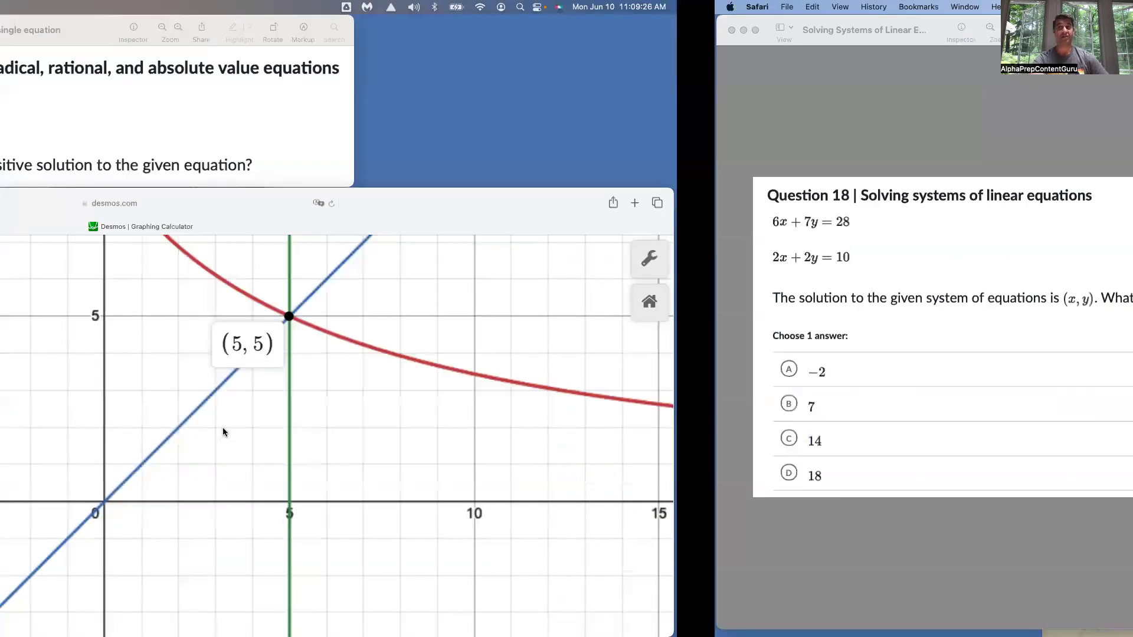
pyautogui.hotkey('ctrl', 'Left')
pyautogui.hotkey('ctrl', 'Left')
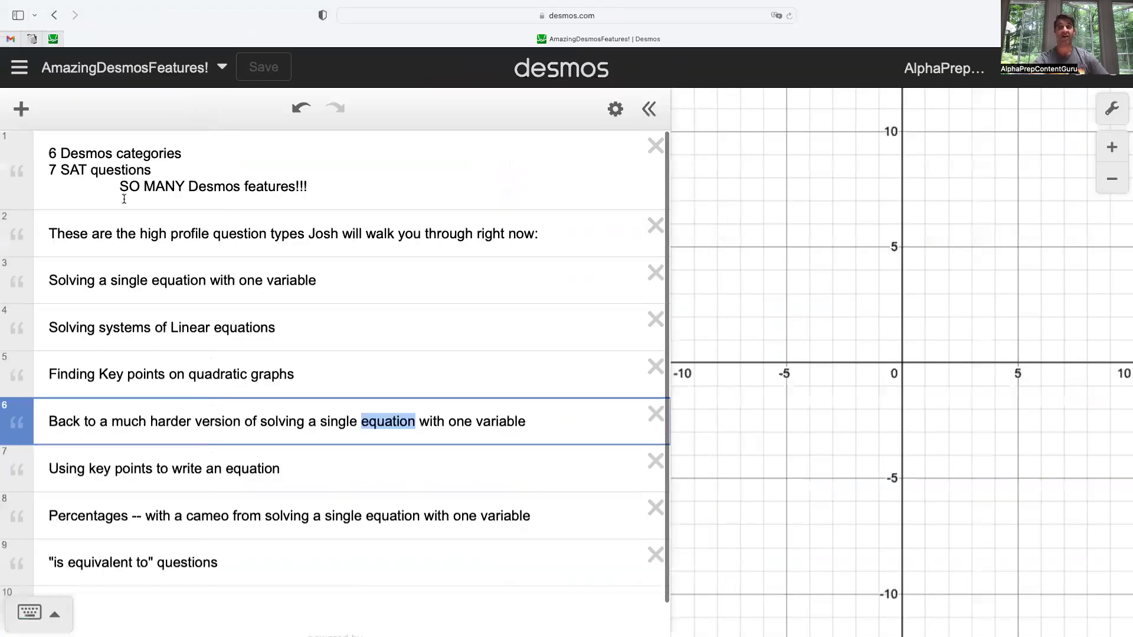
pyautogui.click(194, 153)
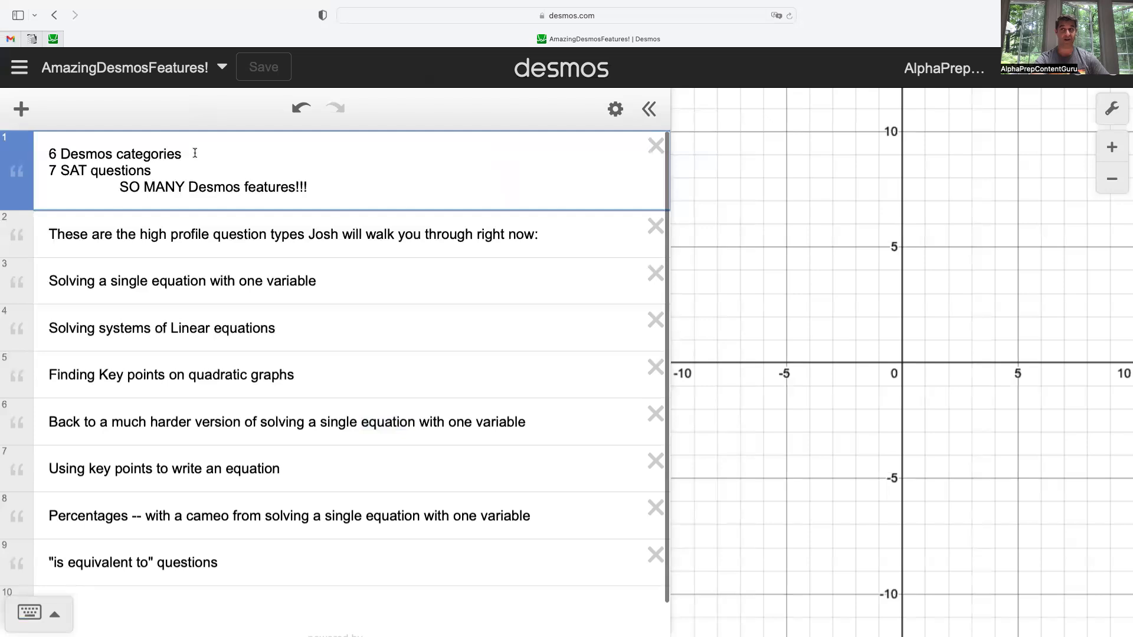